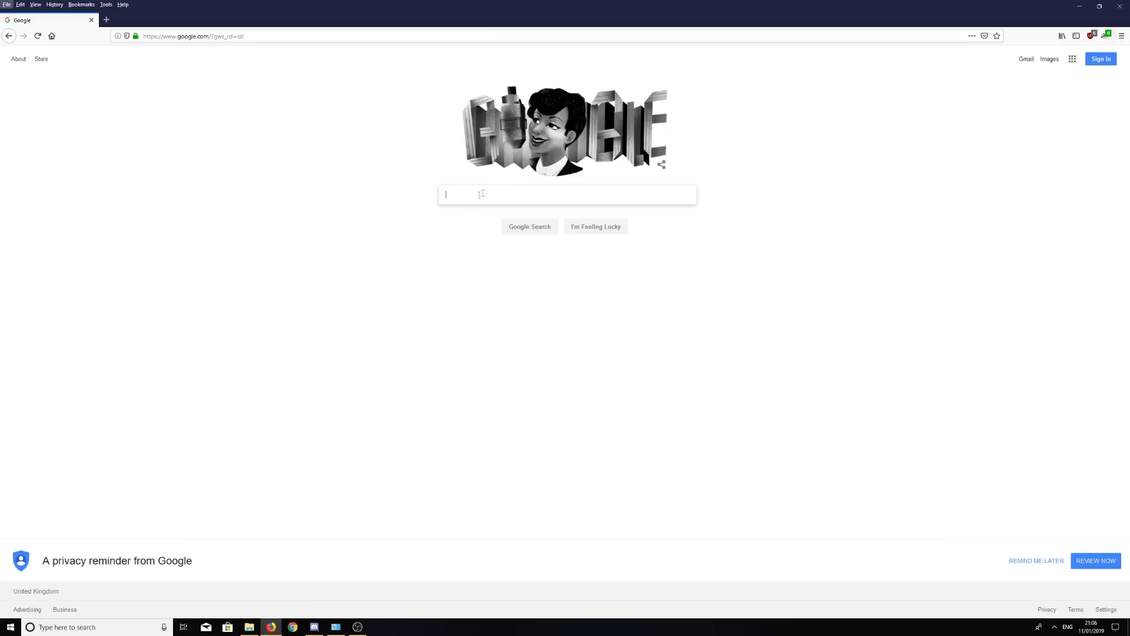
Step: Search Google for 'ps2 emulator' and go to the official PCSX2 site
key("alt")
type("ps2 ")
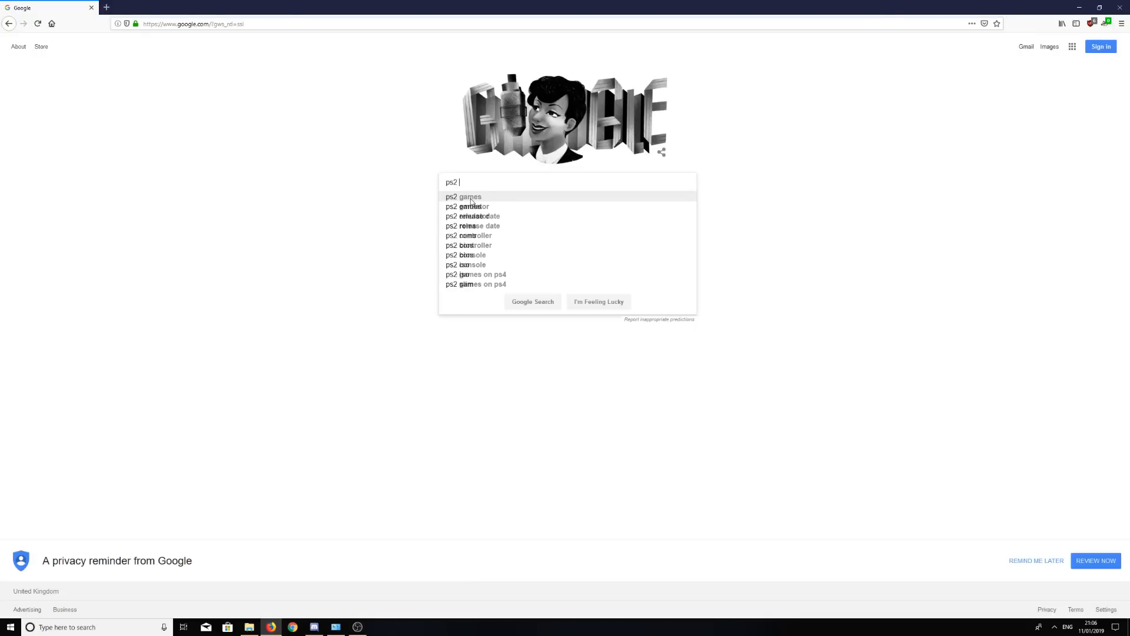
type("emulator")
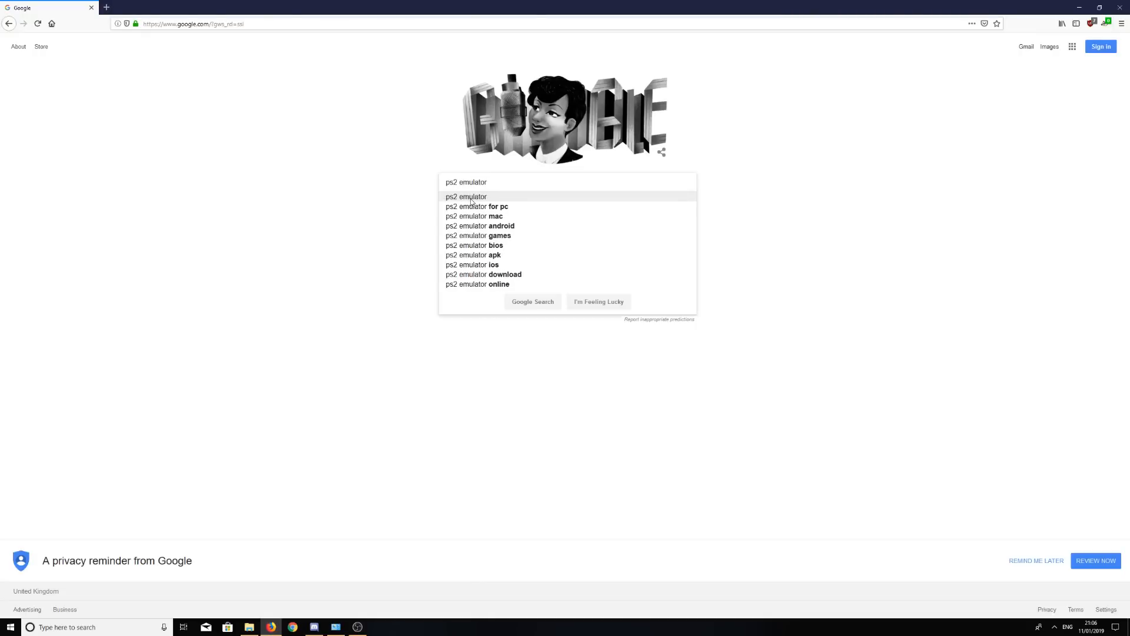
left_click(473, 196)
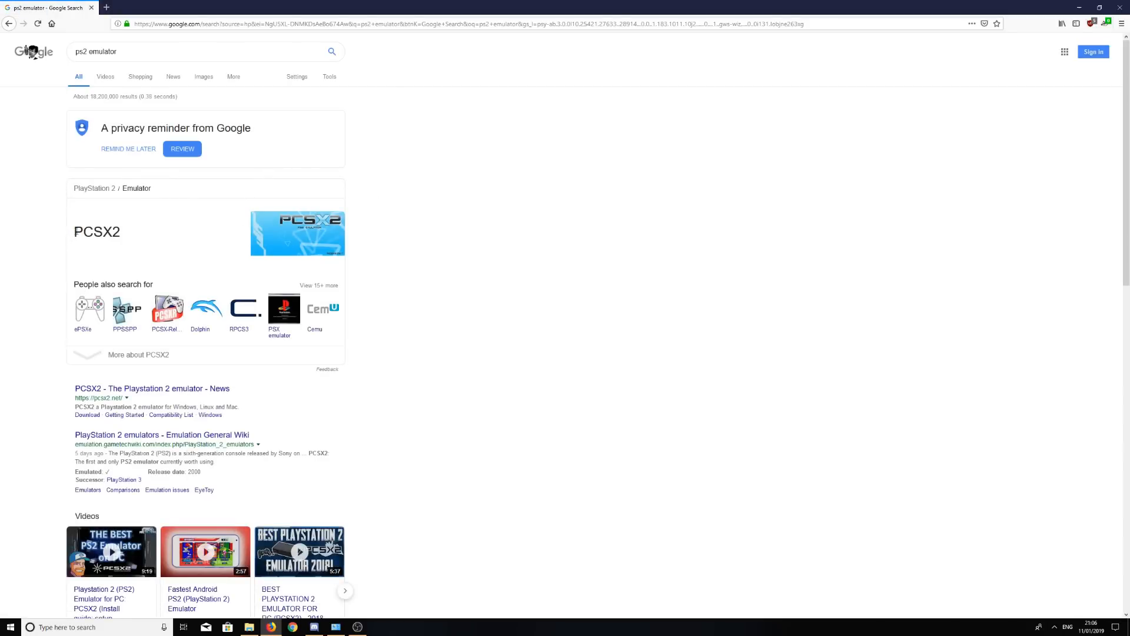
left_click_drag(74, 232, 103, 232)
scroll(164, 281, "down", 1)
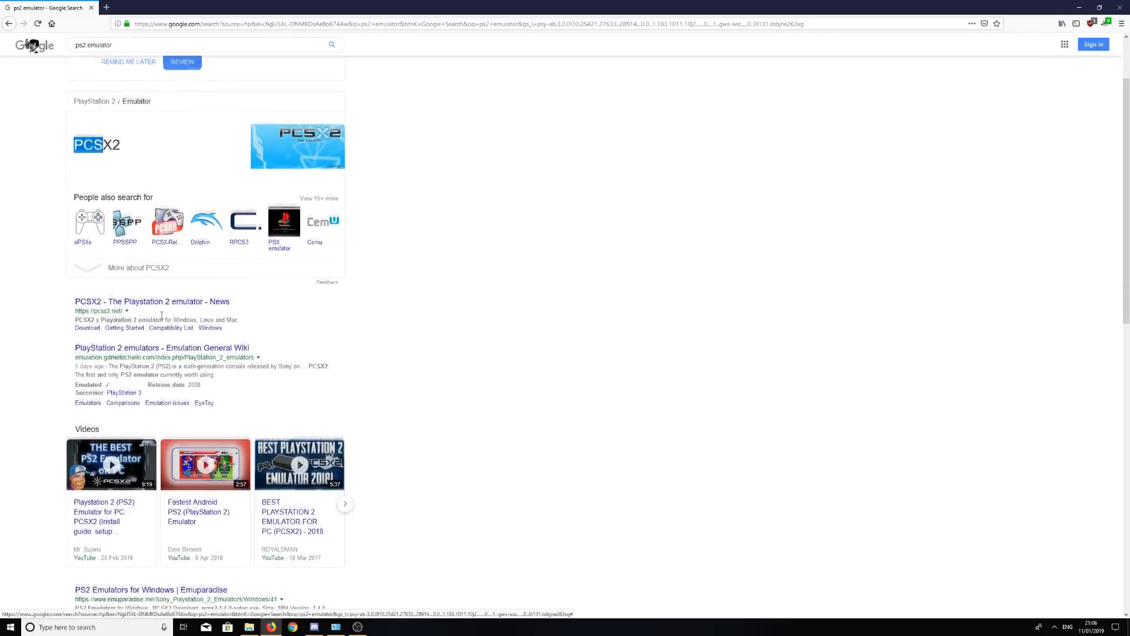
scroll(162, 316, "up", 1)
left_click(162, 388)
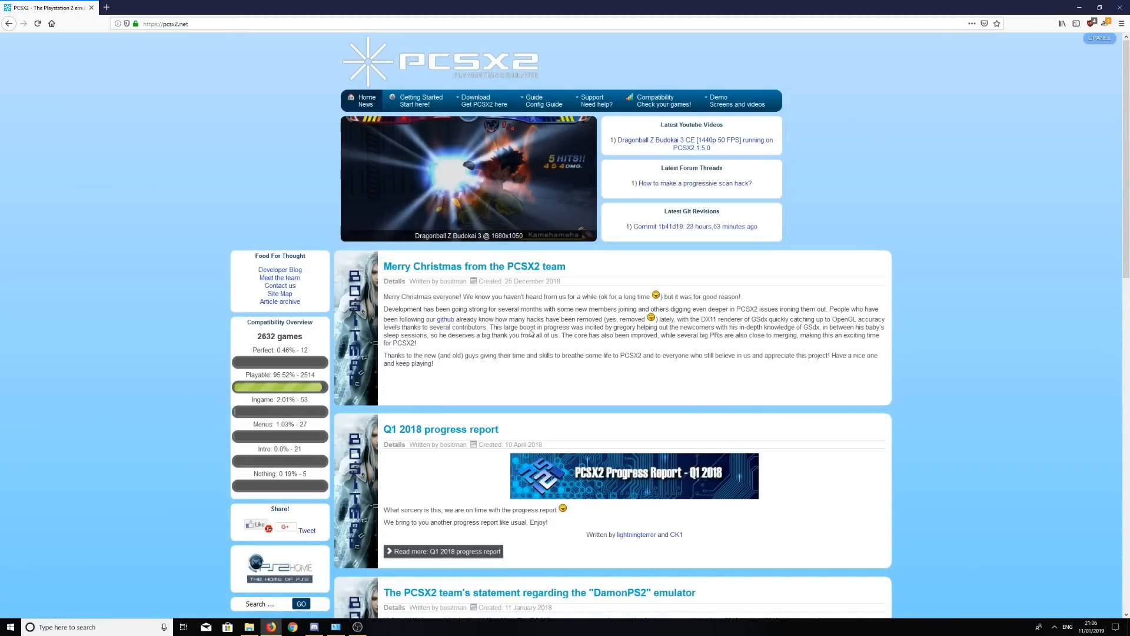
scroll(530, 331, "down", 3)
scroll(527, 324, "down", 3)
scroll(527, 326, "down", 2)
scroll(527, 323, "down", 2)
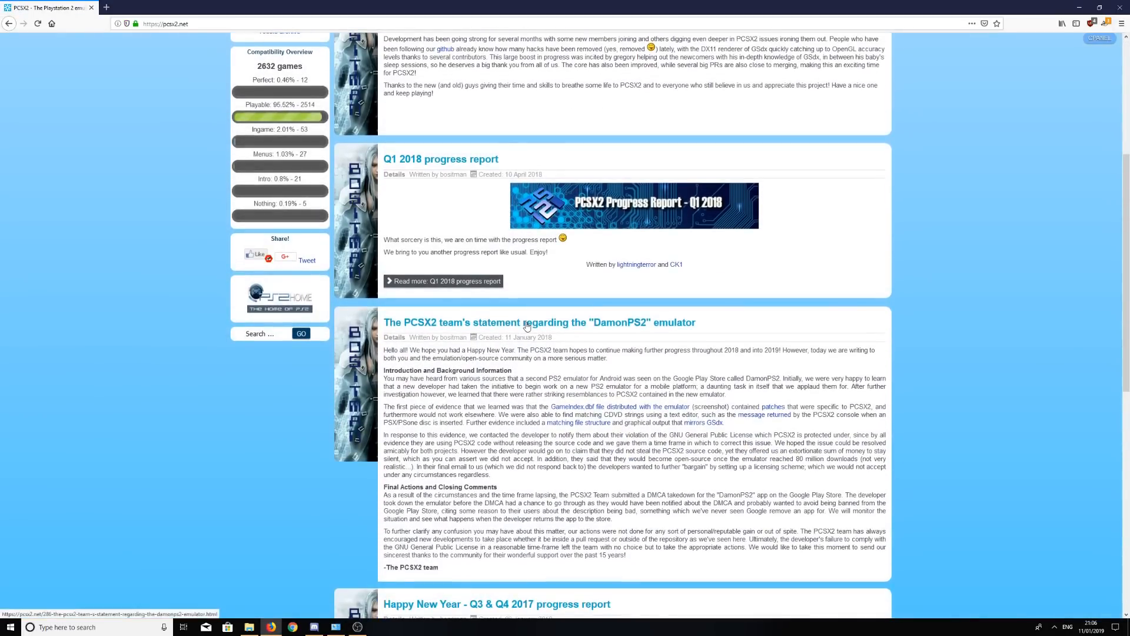
scroll(527, 322, "up", 3)
scroll(528, 322, "up", 4)
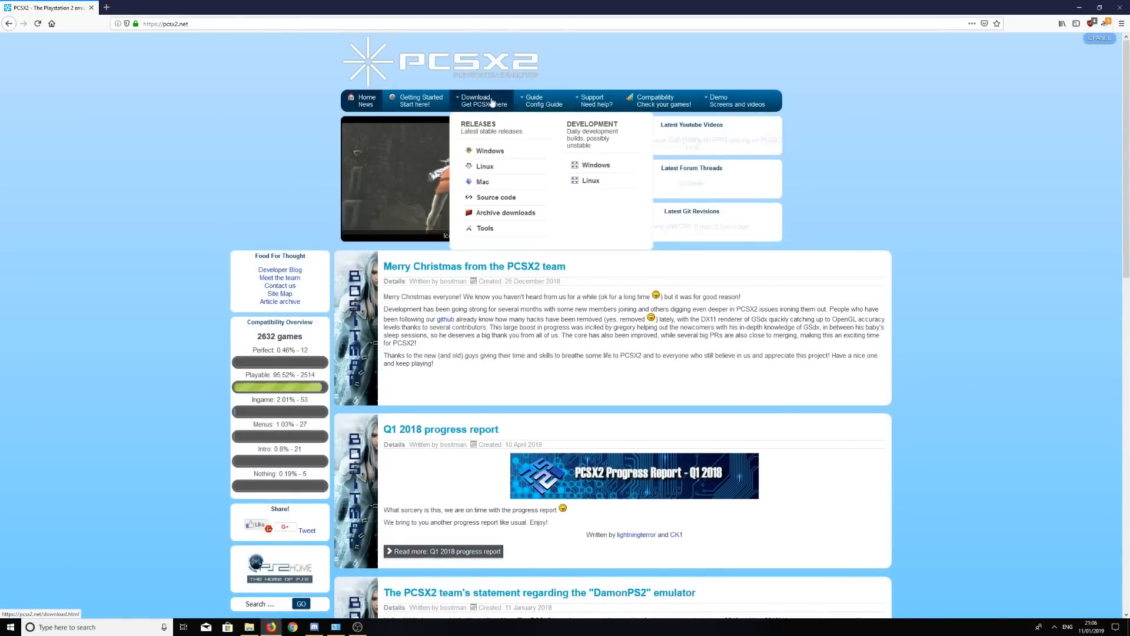
mouse_move(483, 100)
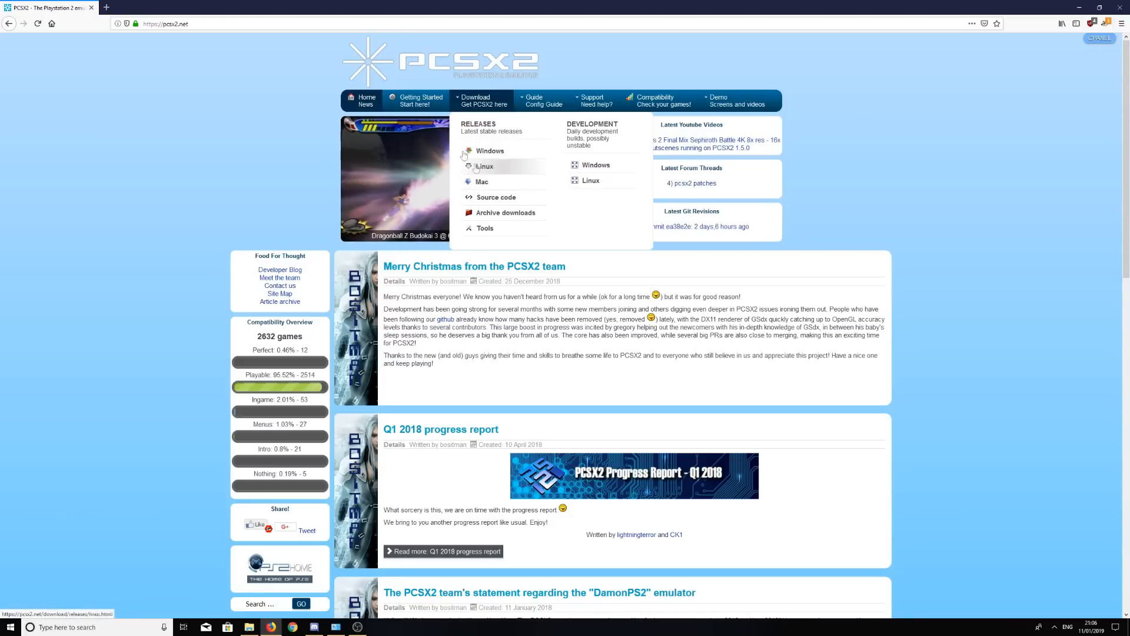
Step: From the Windows downloads page, save the PCSX2 1.4.0 Standalone Installer
left_click(489, 150)
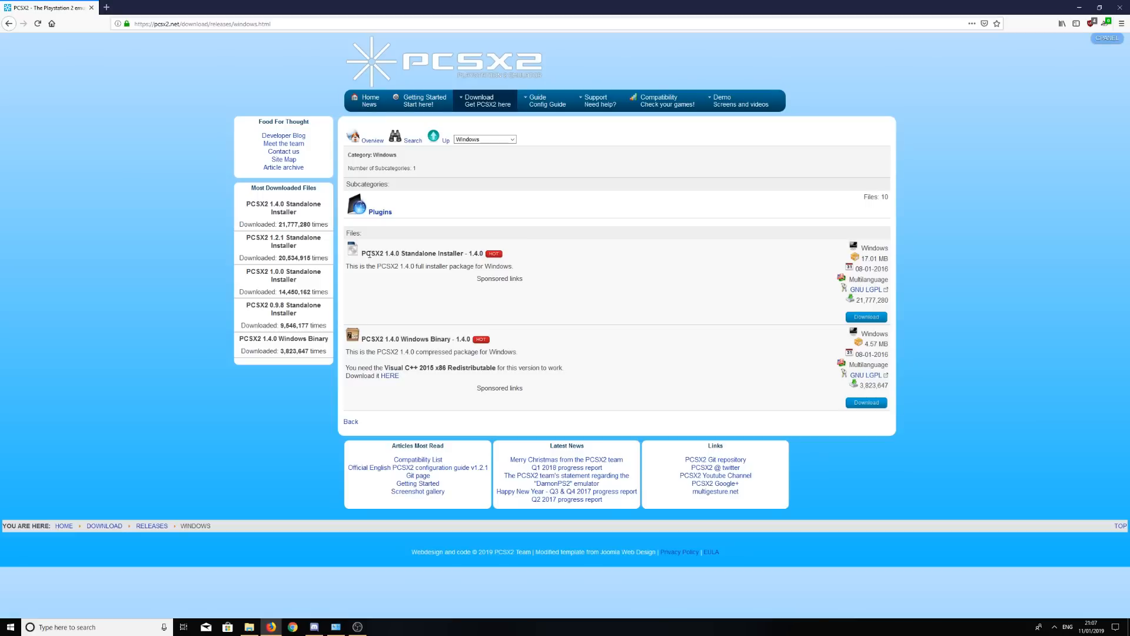
left_click(866, 317)
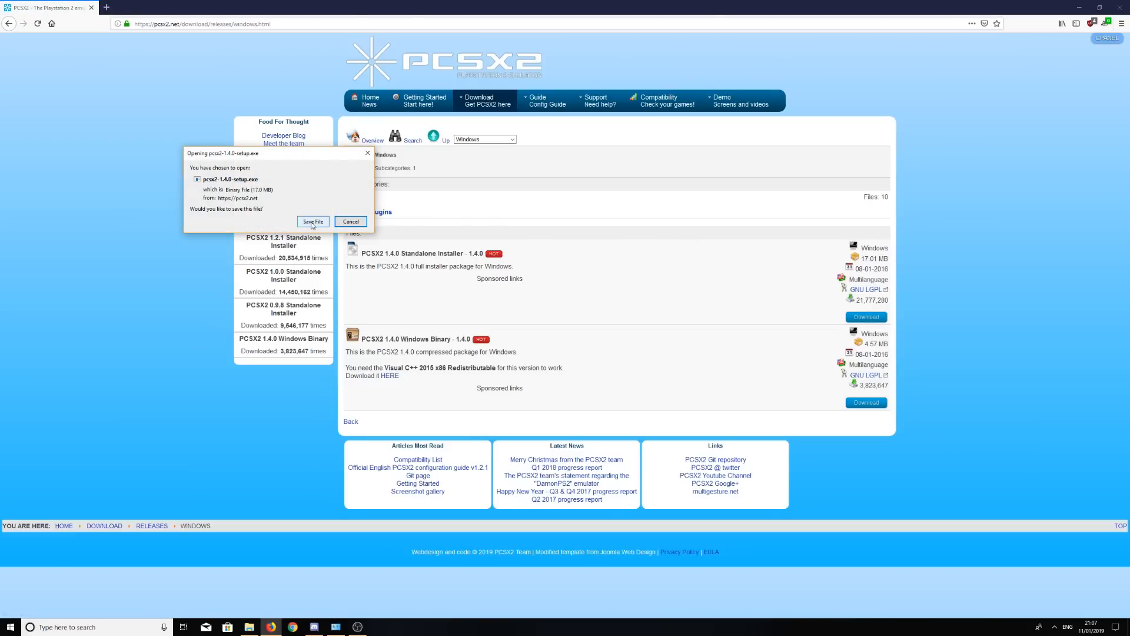
left_click(313, 222)
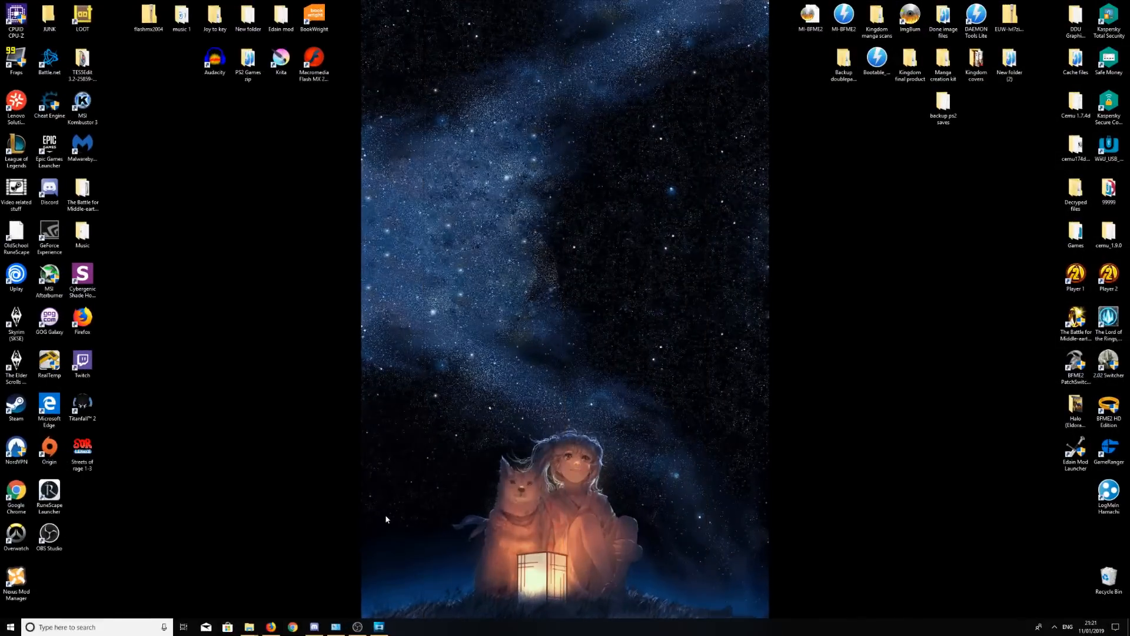
Step: Move pcsx2-1.4.0-setup from Downloads onto the desktop
left_click(11, 627)
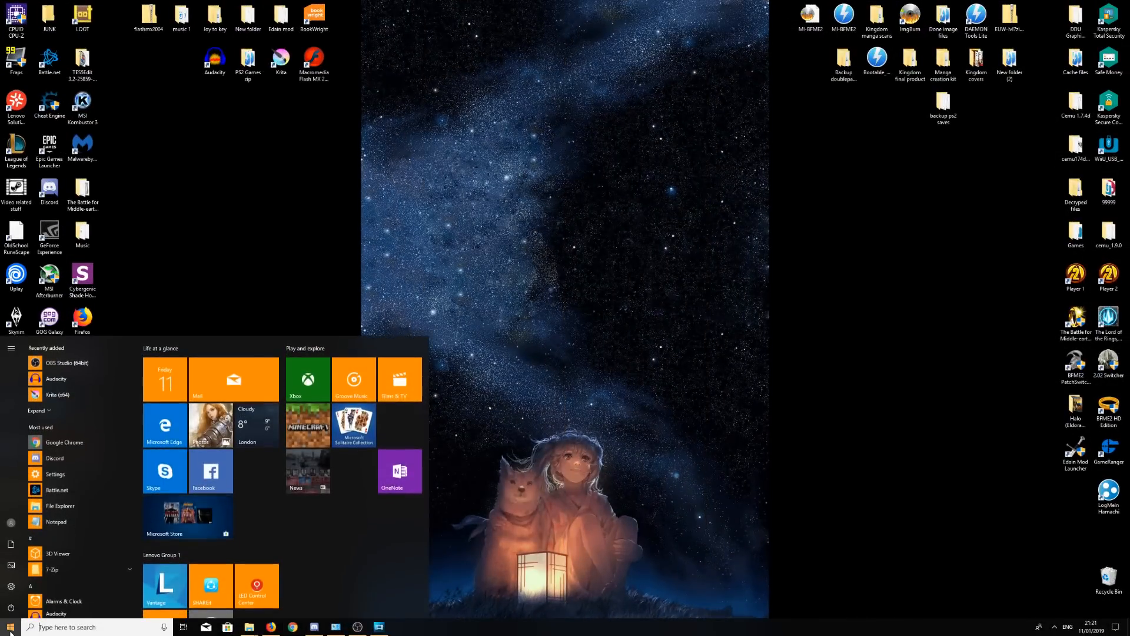
type("down")
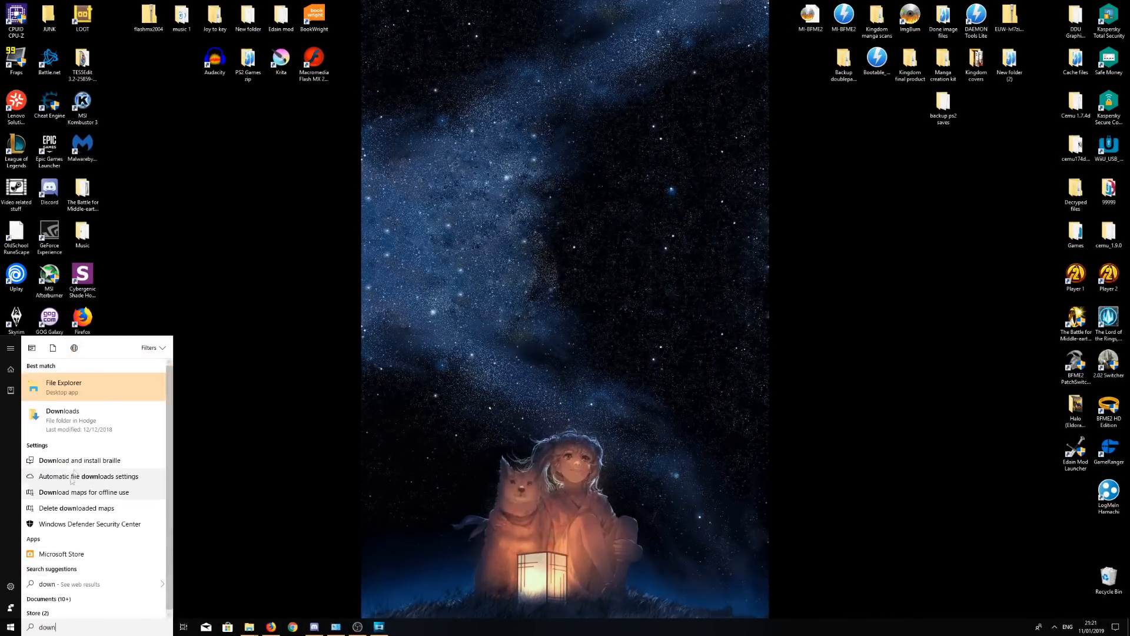
left_click(78, 415)
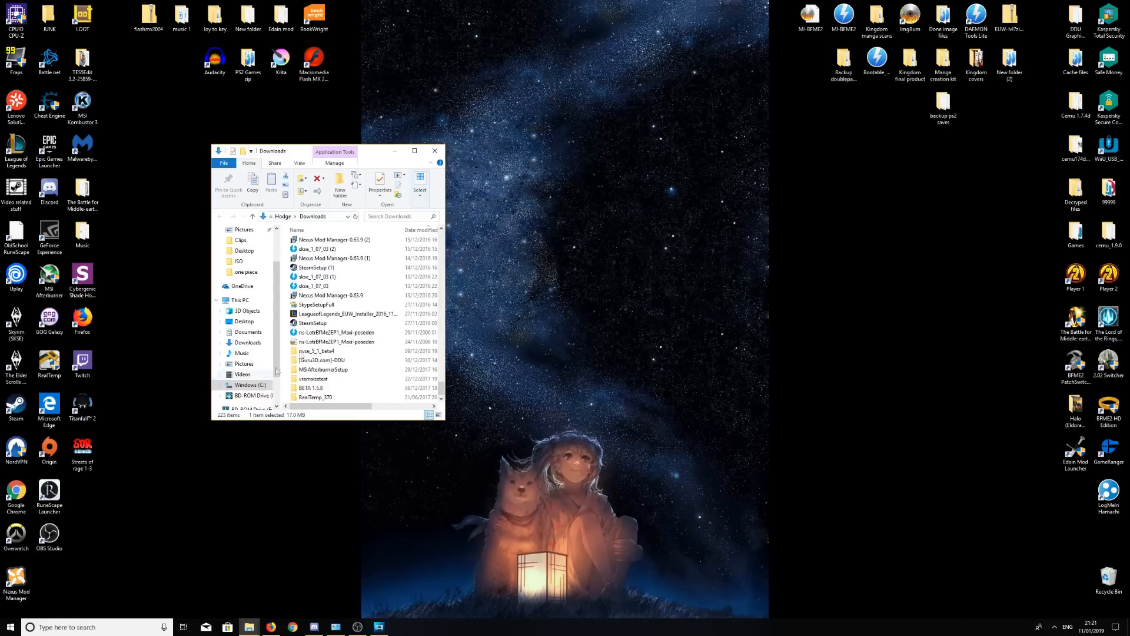
mouse_move(440, 366)
left_mouse_down()
mouse_move(442, 377)
mouse_move(442, 235)
left_mouse_up()
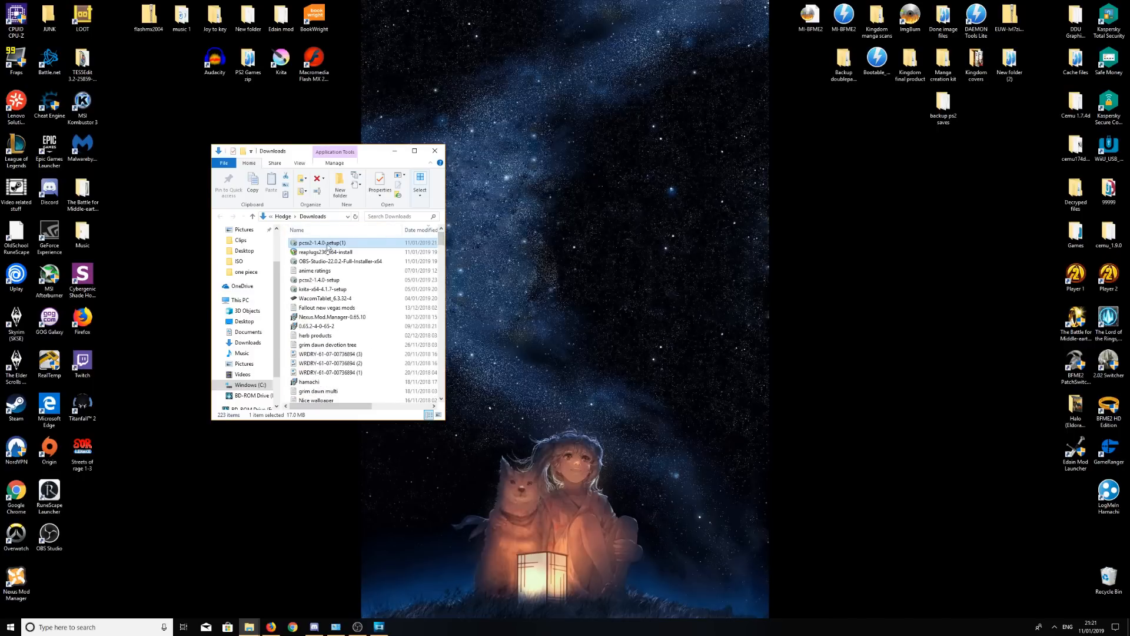
left_click_drag(328, 246, 610, 283)
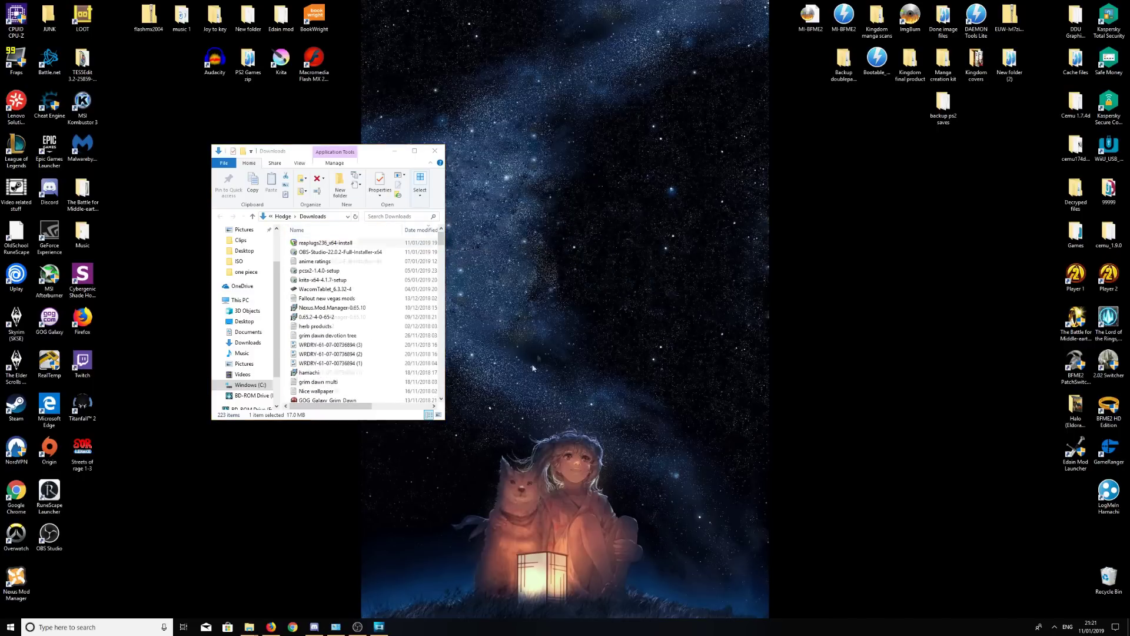
Step: Close Explorer and launch the PCSX2 setup from the desktop
left_click(441, 151)
left_click_drag(613, 231, 515, 232)
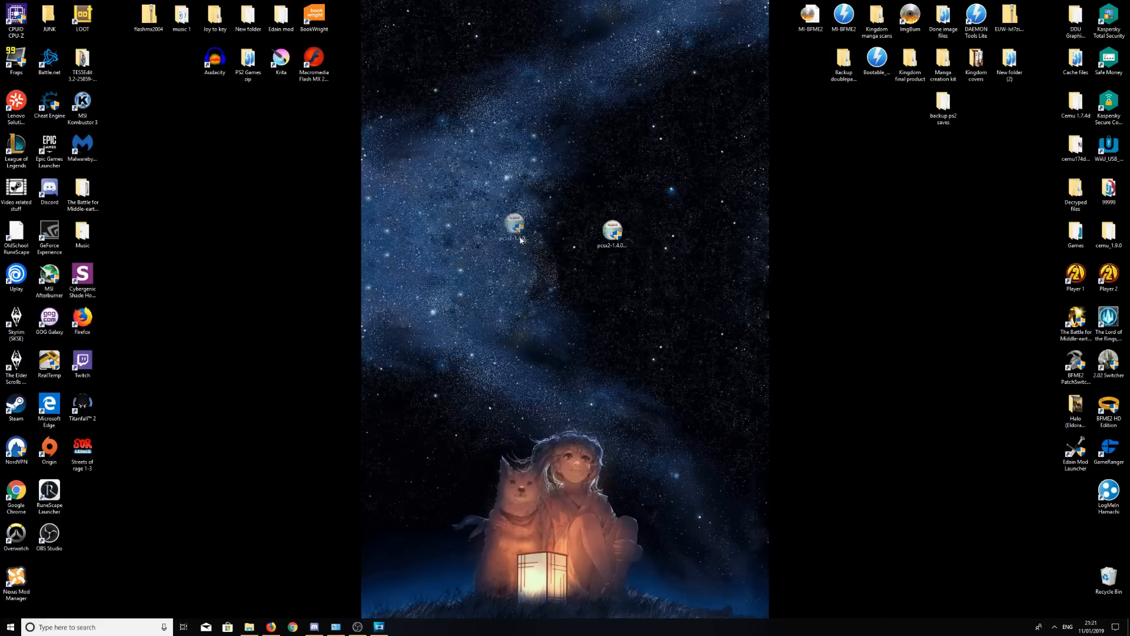
double_click(517, 235)
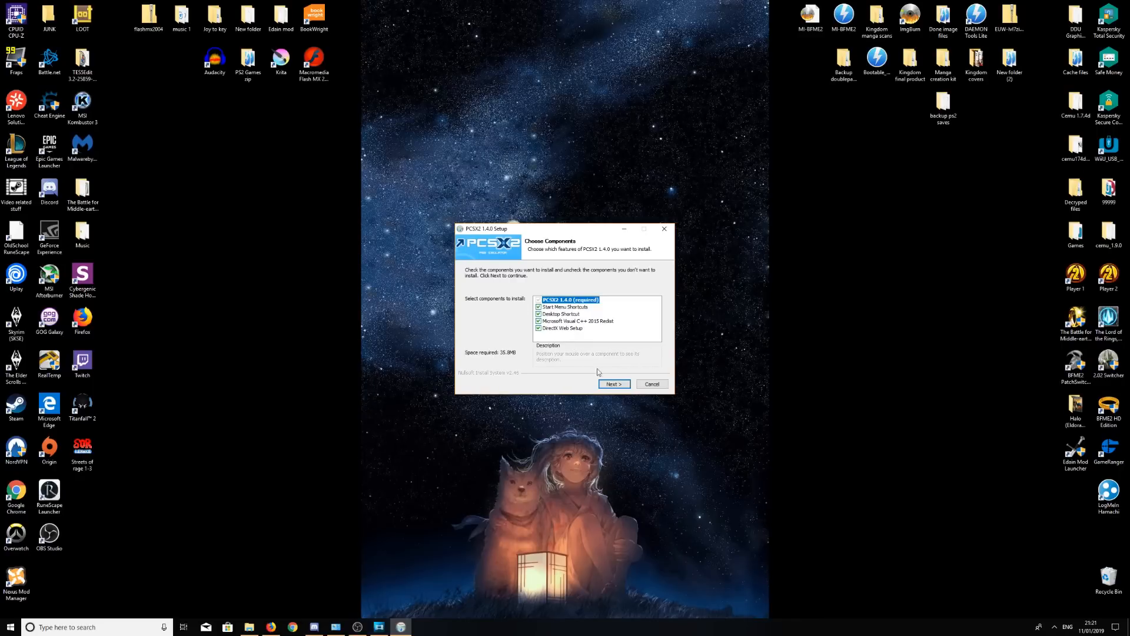
Step: Install PCSX2 1.4.0 with default components and folder, then close the installer
left_click(610, 388)
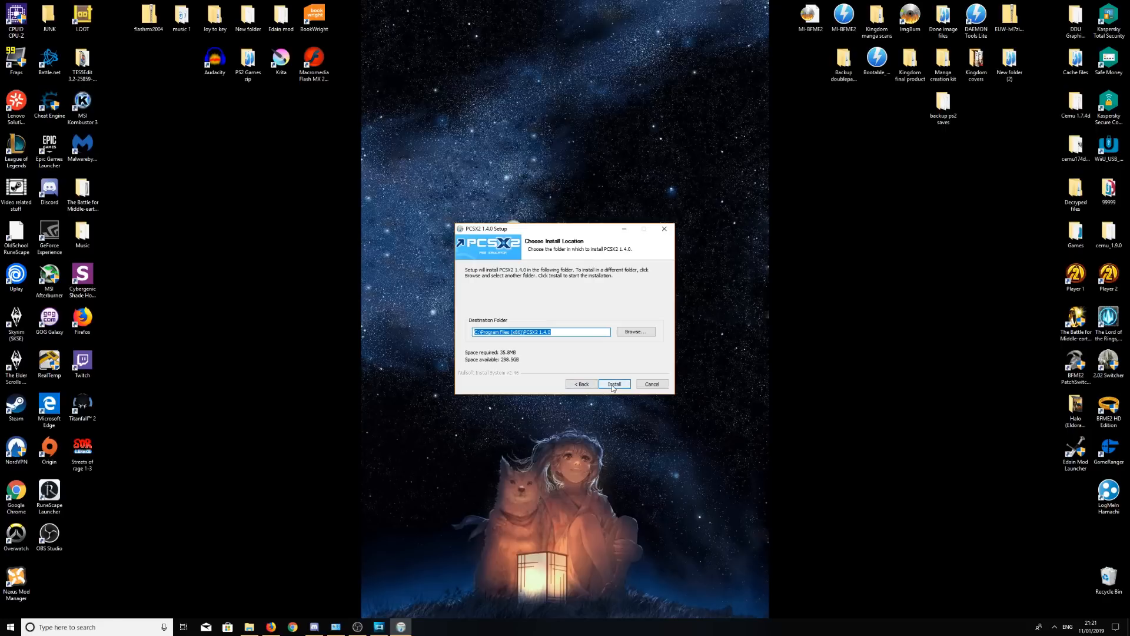
left_click(614, 385)
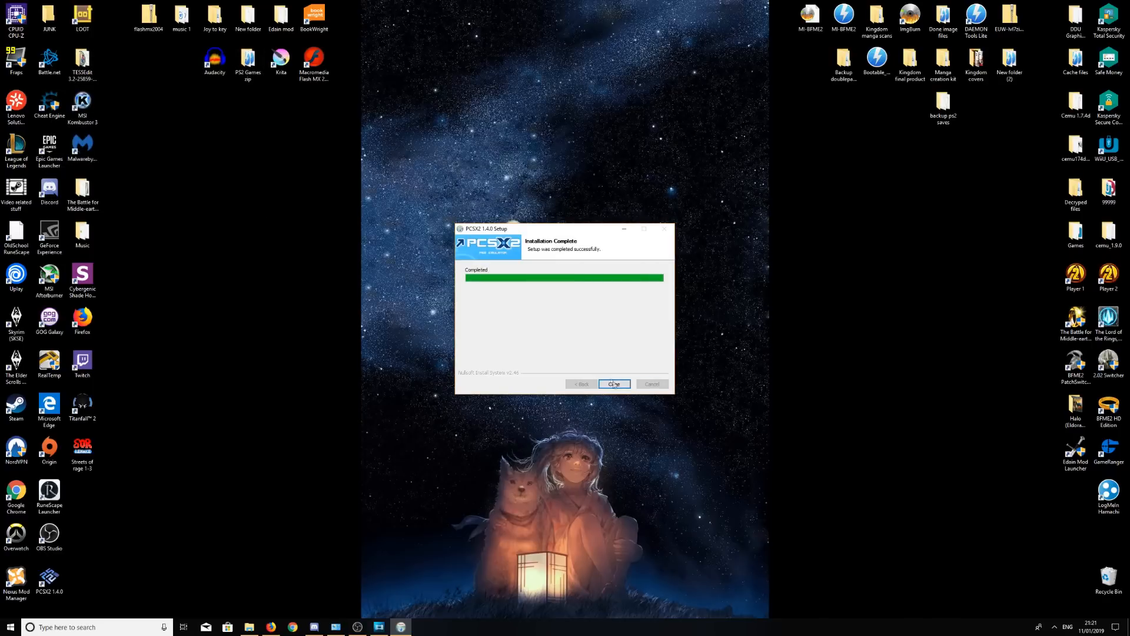
left_click(615, 386)
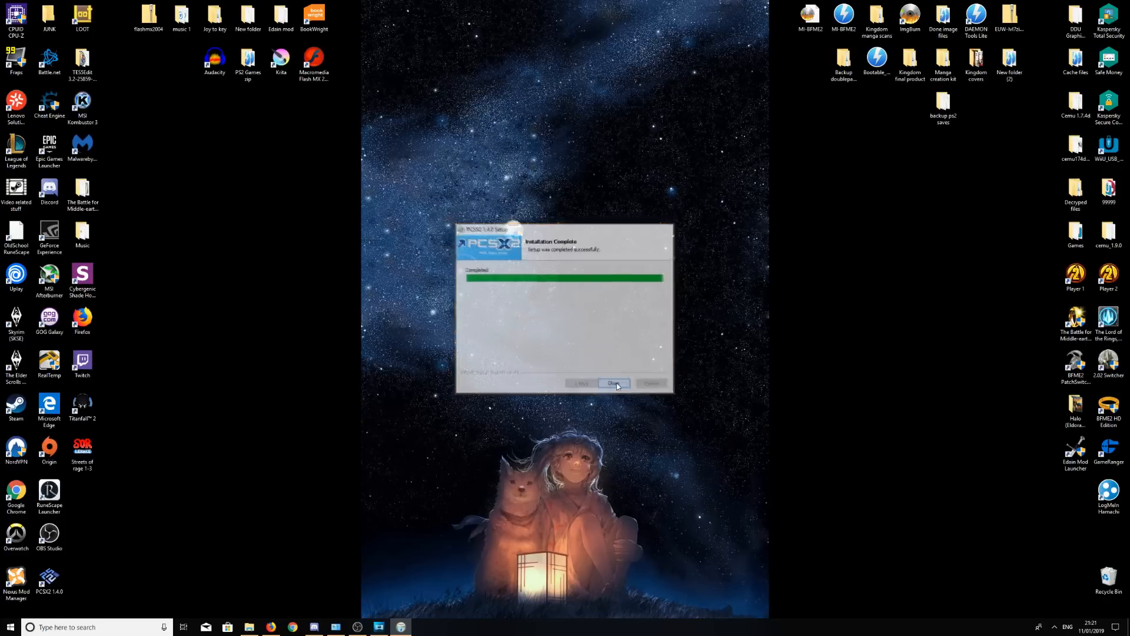
Step: Place the PCSX2 1.4.0 shortcut beside the installer on the desktop
left_click_drag(49, 580, 371, 251)
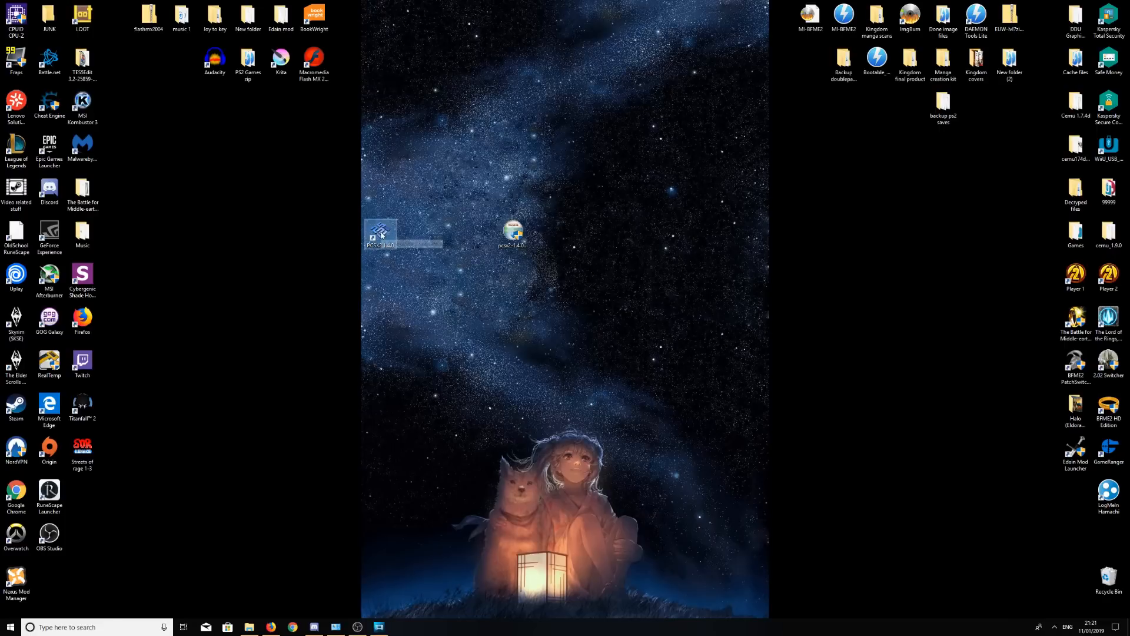
mouse_move(379, 236)
left_mouse_down()
mouse_move(547, 322)
mouse_move(611, 236)
left_mouse_up()
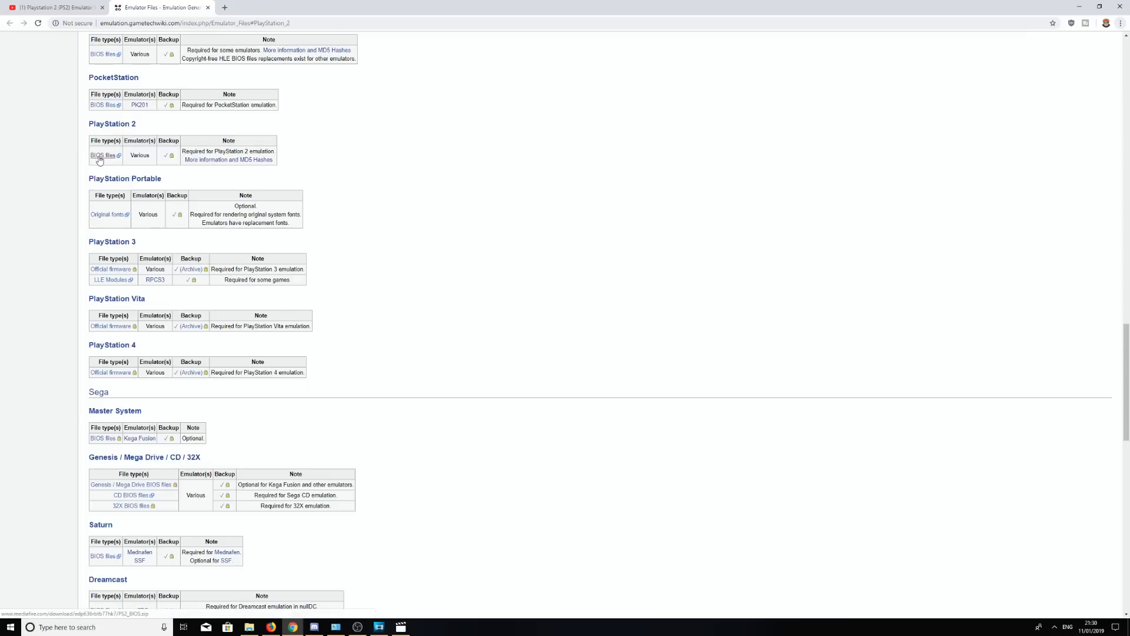
Step: Follow the PS2 BIOS link to MediaFire, keep ad blocking on, and download PS2_BIOS.zip
left_click(100, 157)
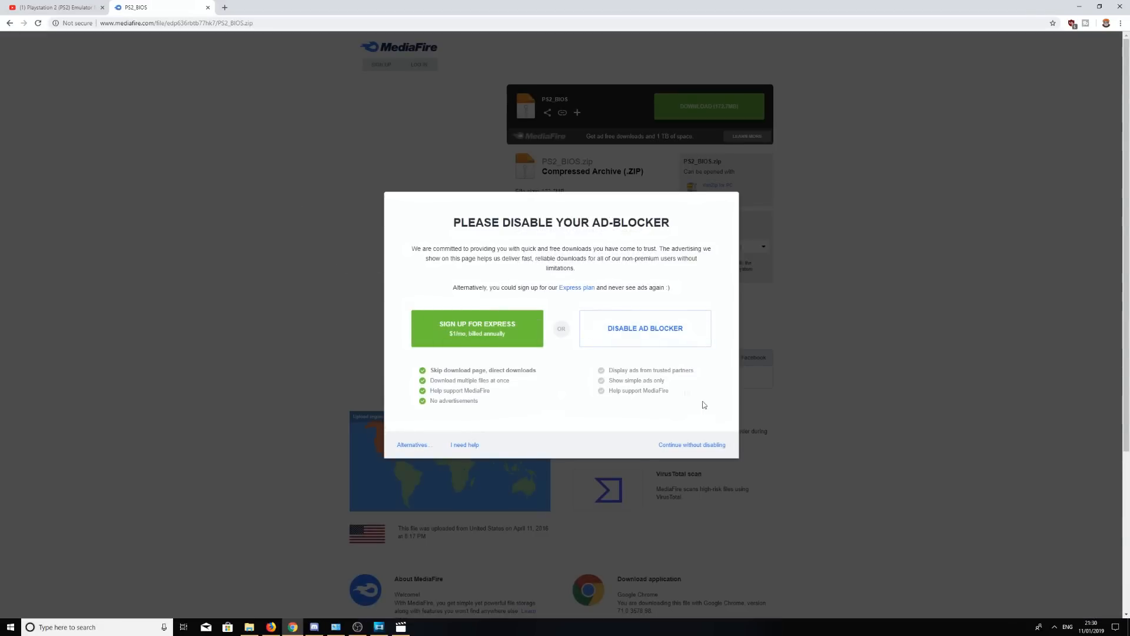
left_click(692, 447)
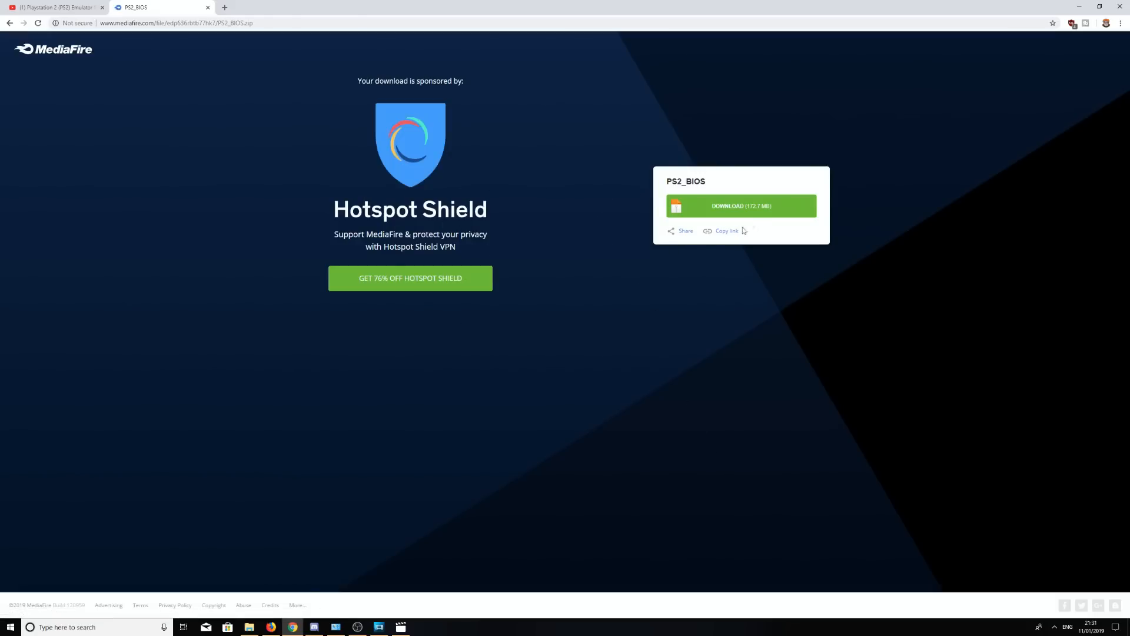
left_click(762, 209)
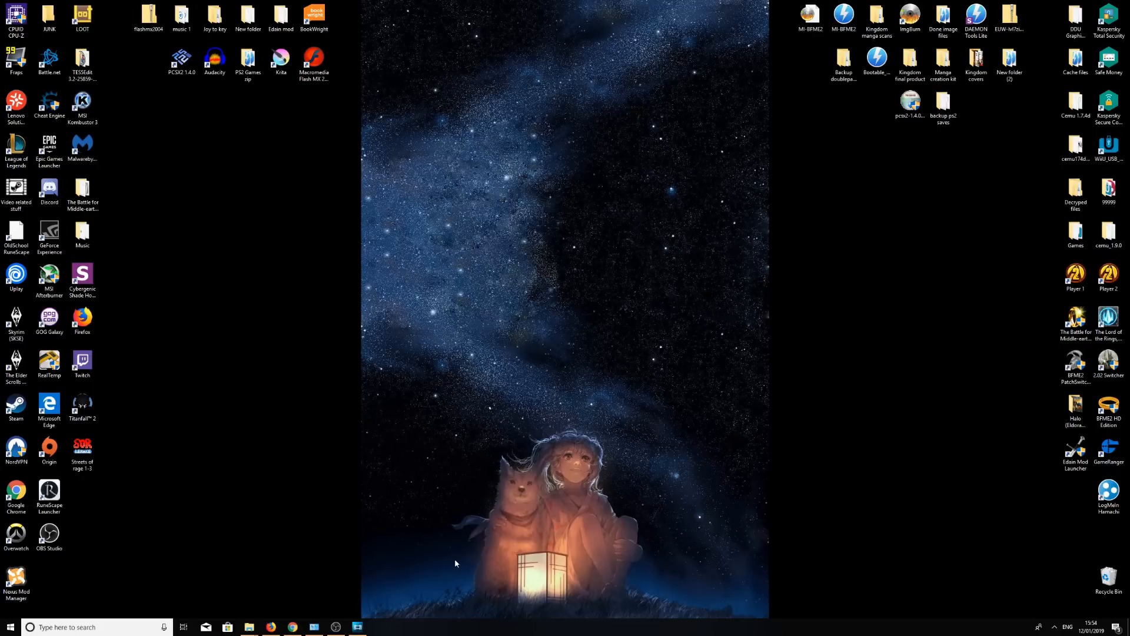
Step: Move the PS2_BIOS archive from Downloads onto the desktop
left_click(11, 627)
type("d")
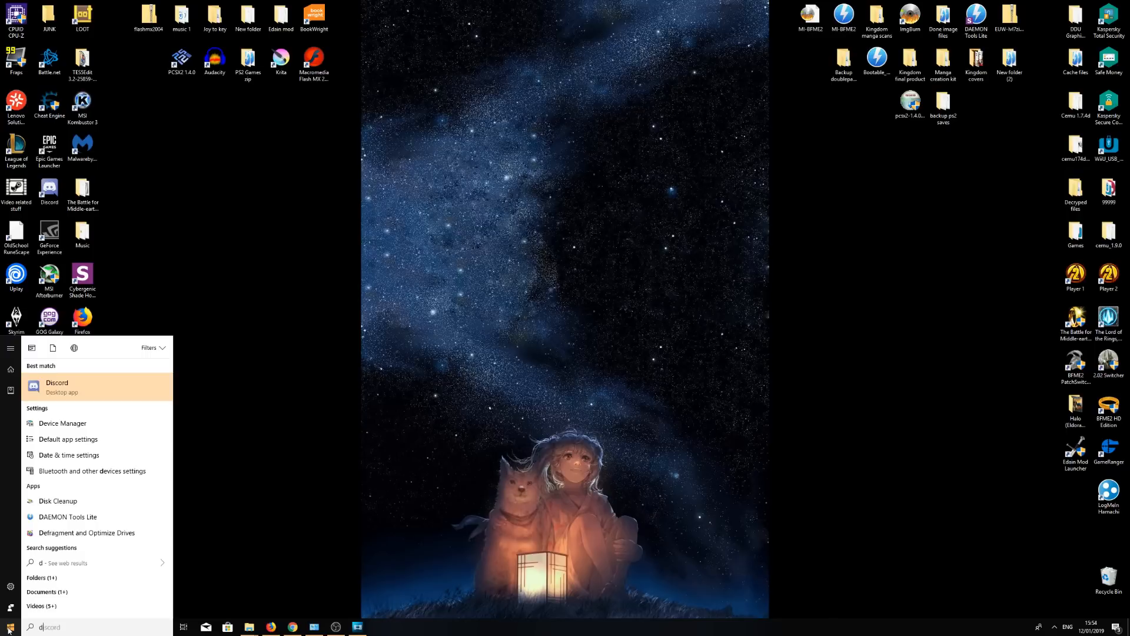
type("own")
left_click(62, 415)
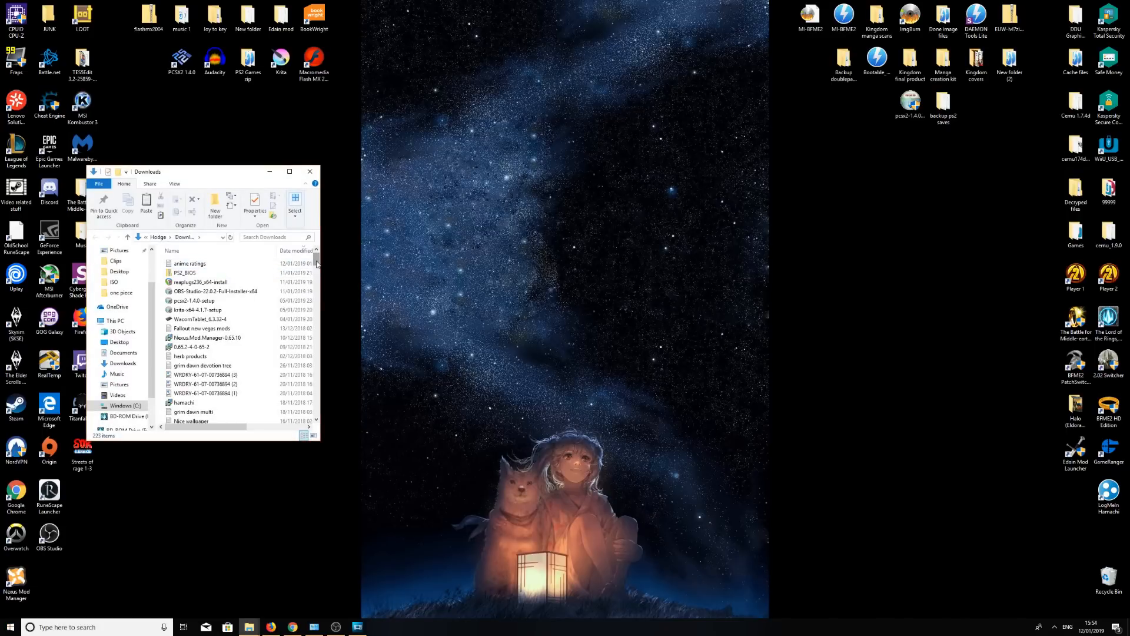
left_click_drag(317, 262, 323, 423)
scroll(221, 336, "up", 10)
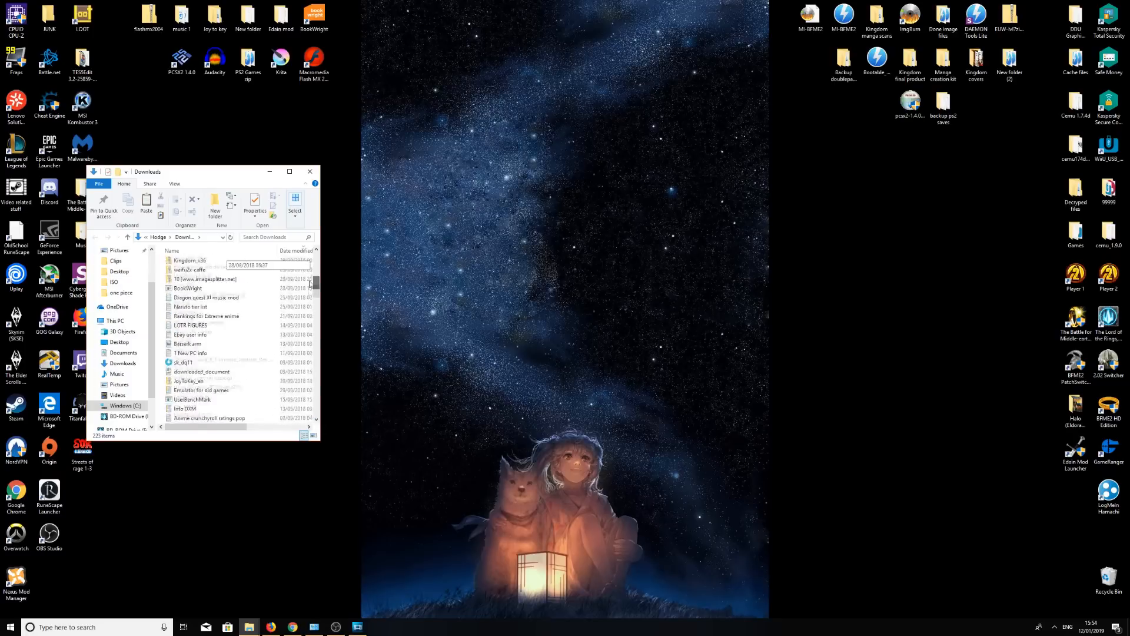
left_click(190, 272)
left_click_drag(196, 275, 579, 353)
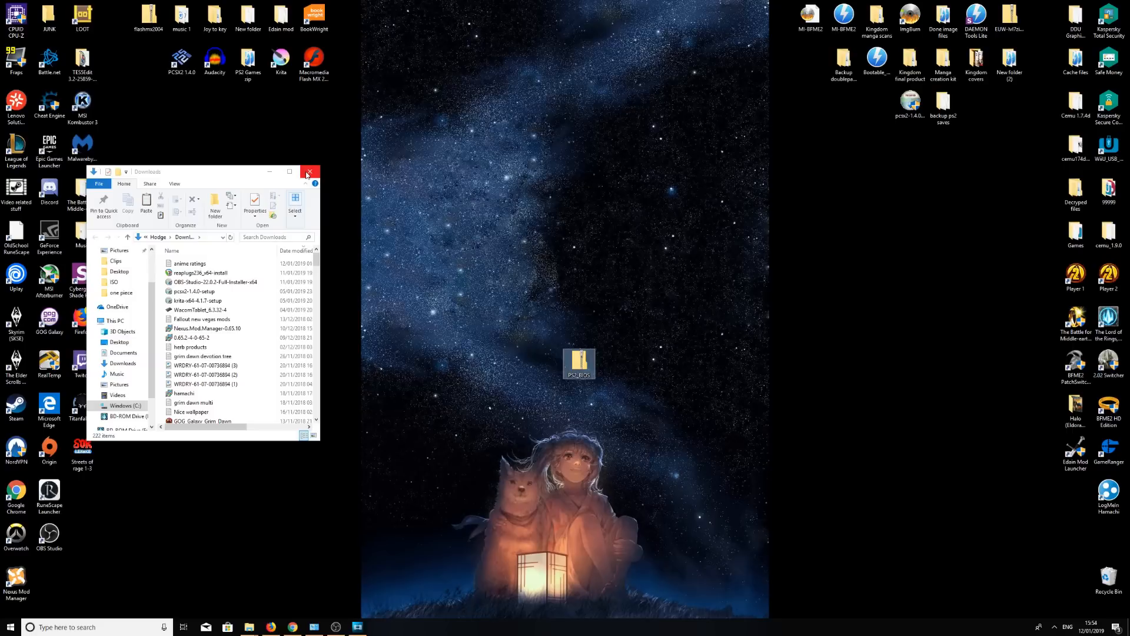
left_click(308, 174)
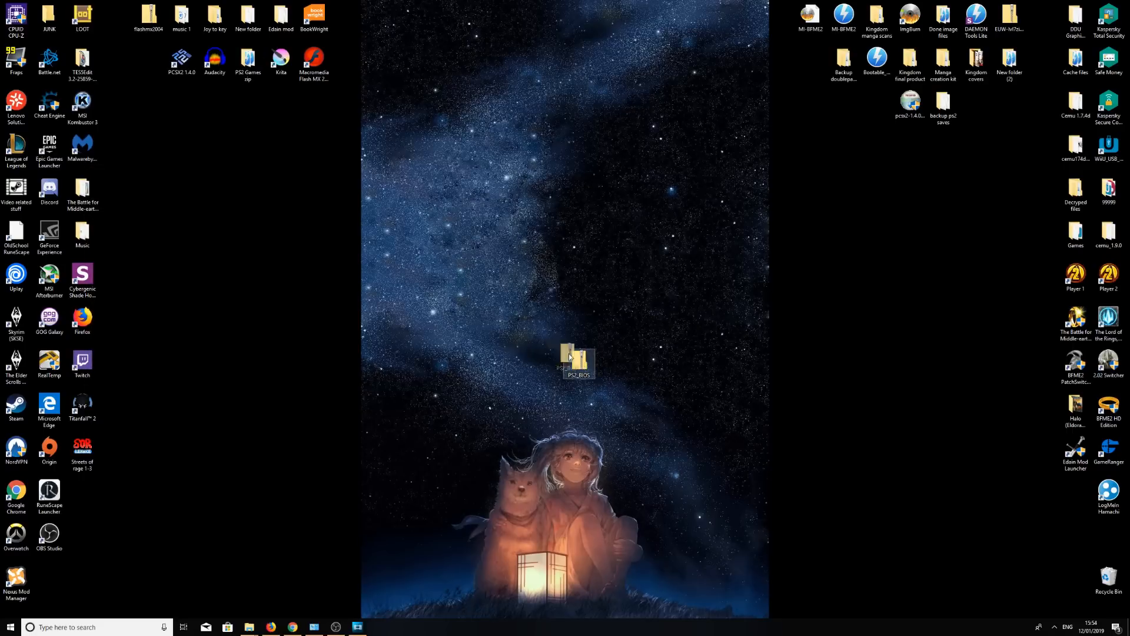
left_click_drag(570, 353, 416, 270)
Step: Create a desktop folder named bios, put PS2_BIOS inside, and open it
right_click(580, 262)
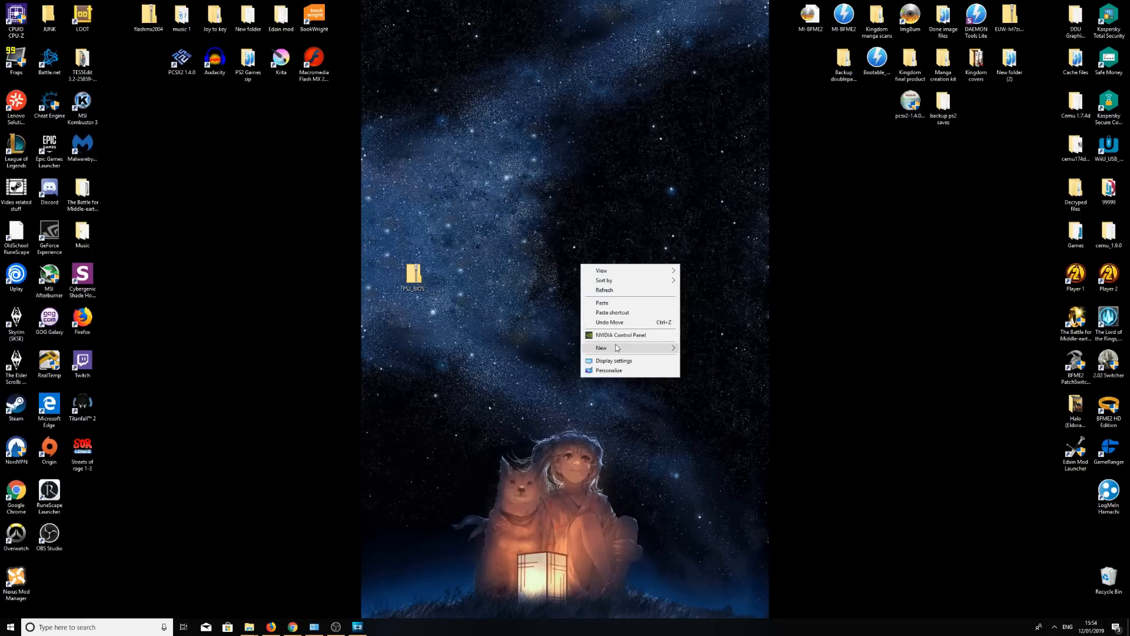
left_click(690, 349)
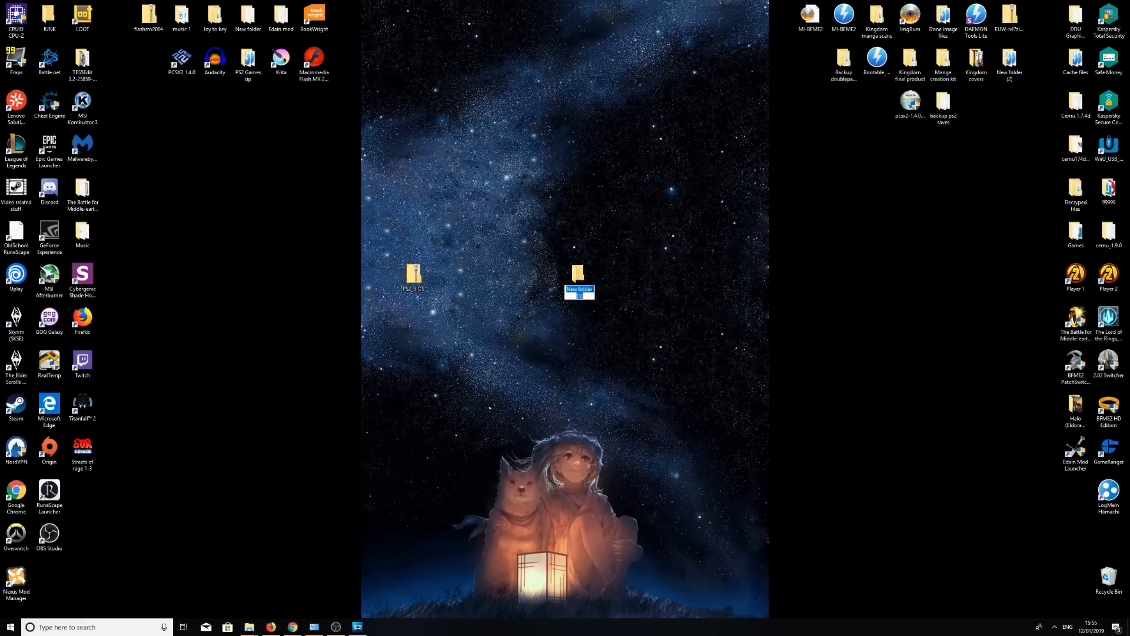
key("BackSpace")
type("s")
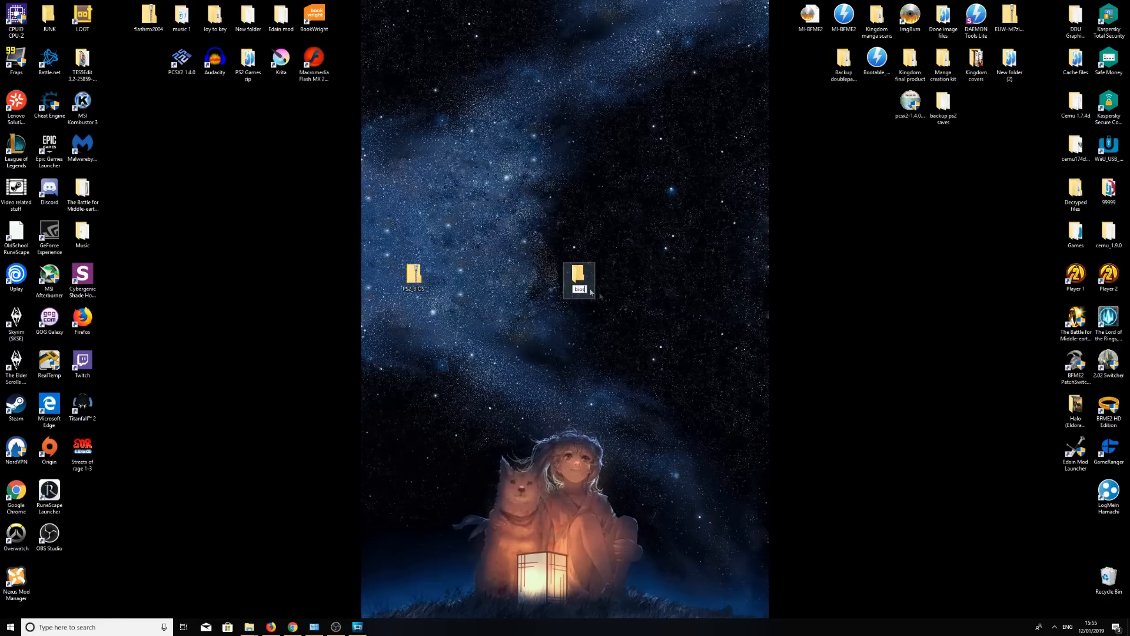
key("Return")
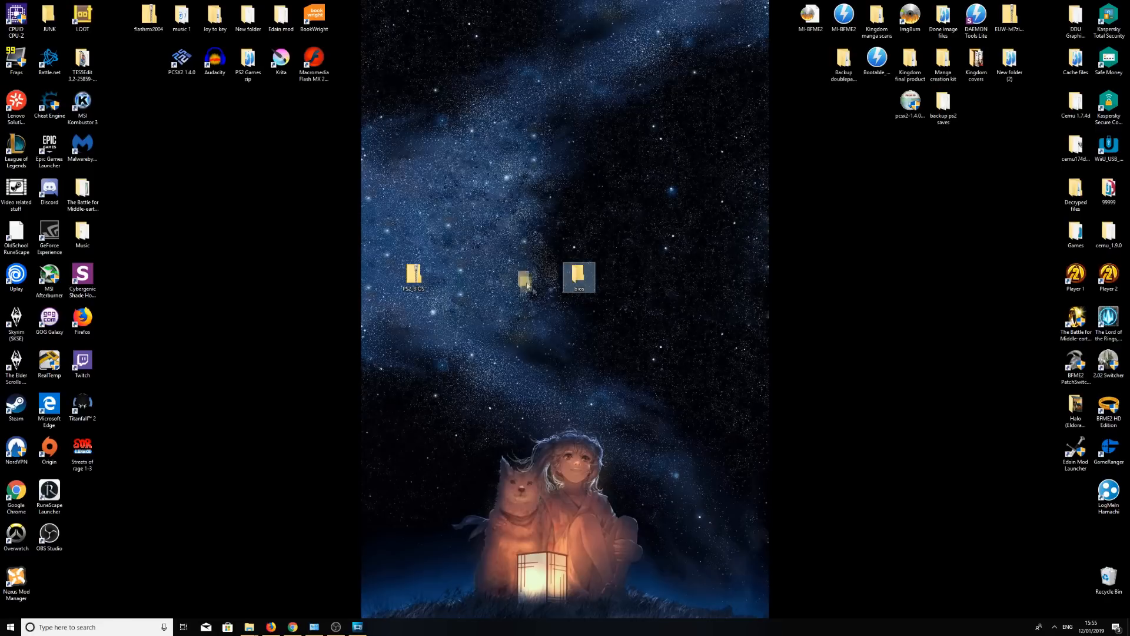
left_click_drag(588, 279, 554, 279)
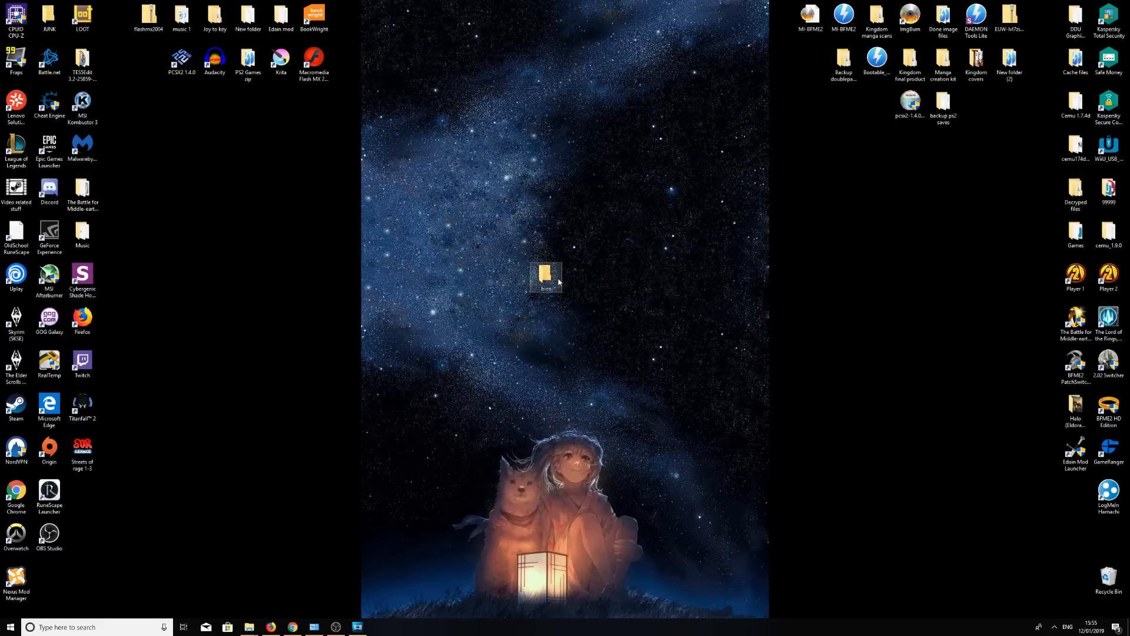
left_click_drag(546, 275, 844, 276)
double_click(844, 276)
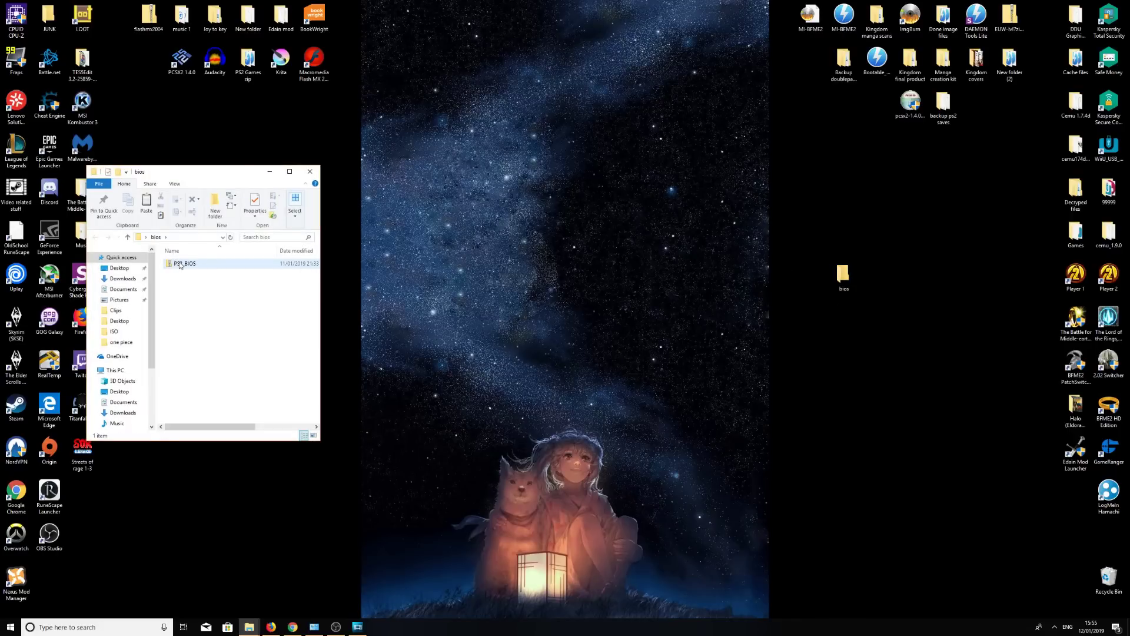
Step: Extract PS2_BIOS here with 7-Zip and delete the zip
left_click(180, 264)
right_click(184, 264)
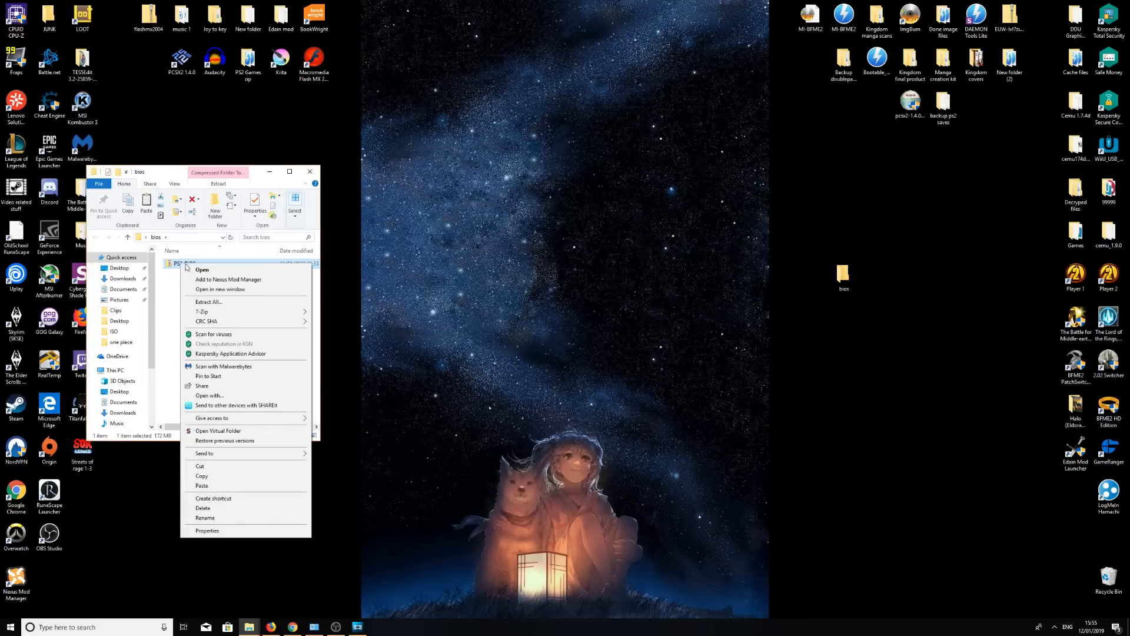
mouse_move(245, 312)
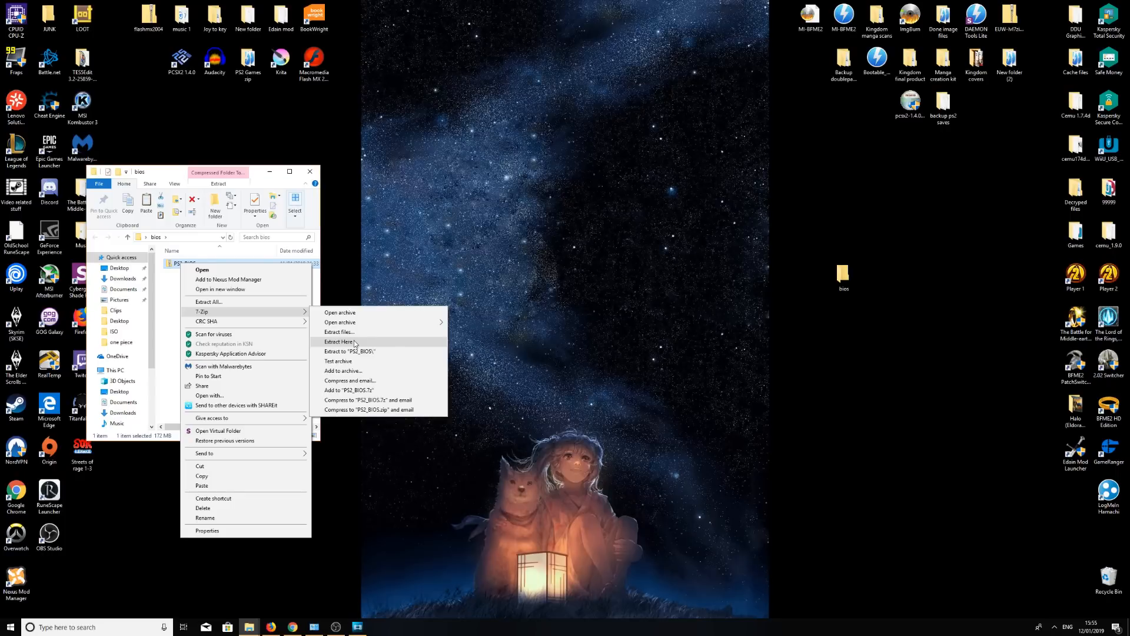
left_click(356, 342)
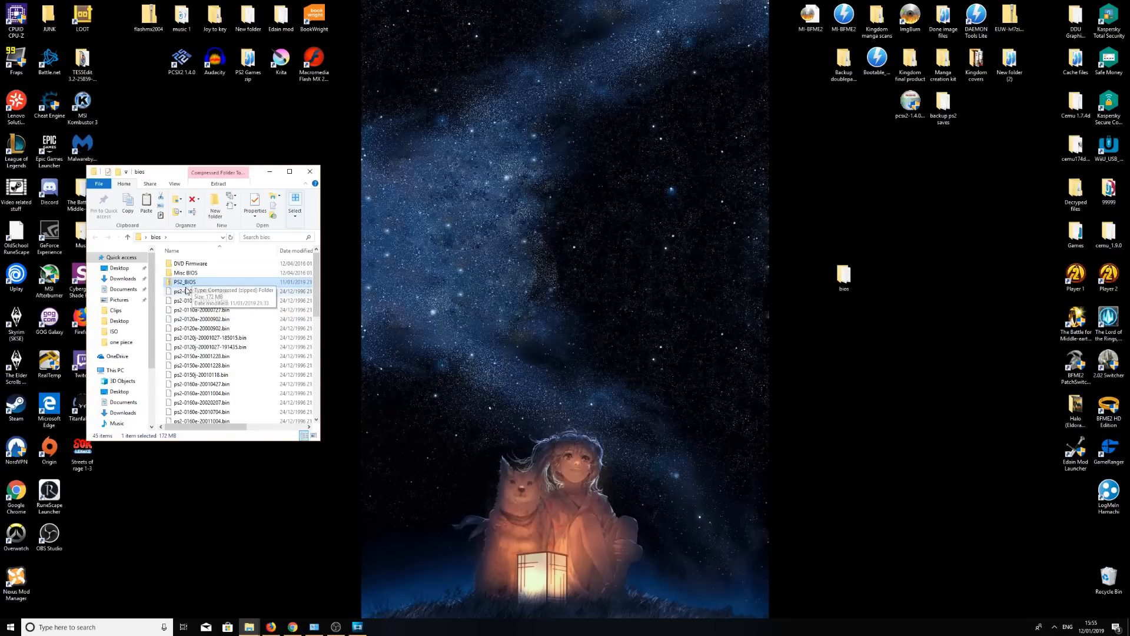
key("Delete")
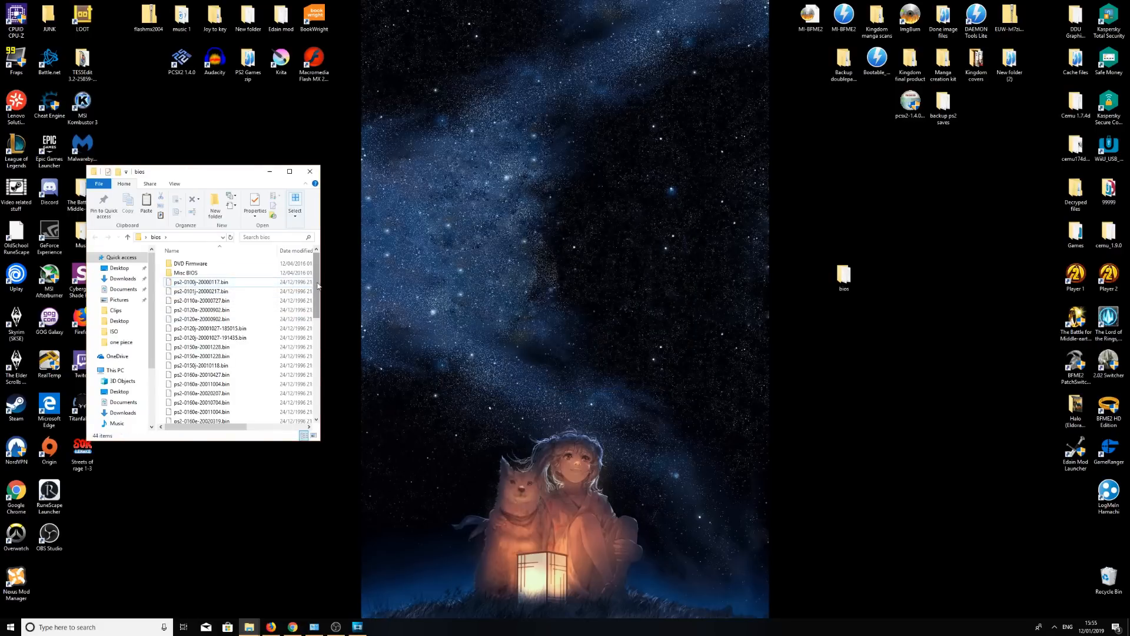
scroll(259, 294, "down", 3)
scroll(265, 283, "up", 3)
Step: Centre the bios folder window and minimize it
left_click_drag(271, 172, 567, 217)
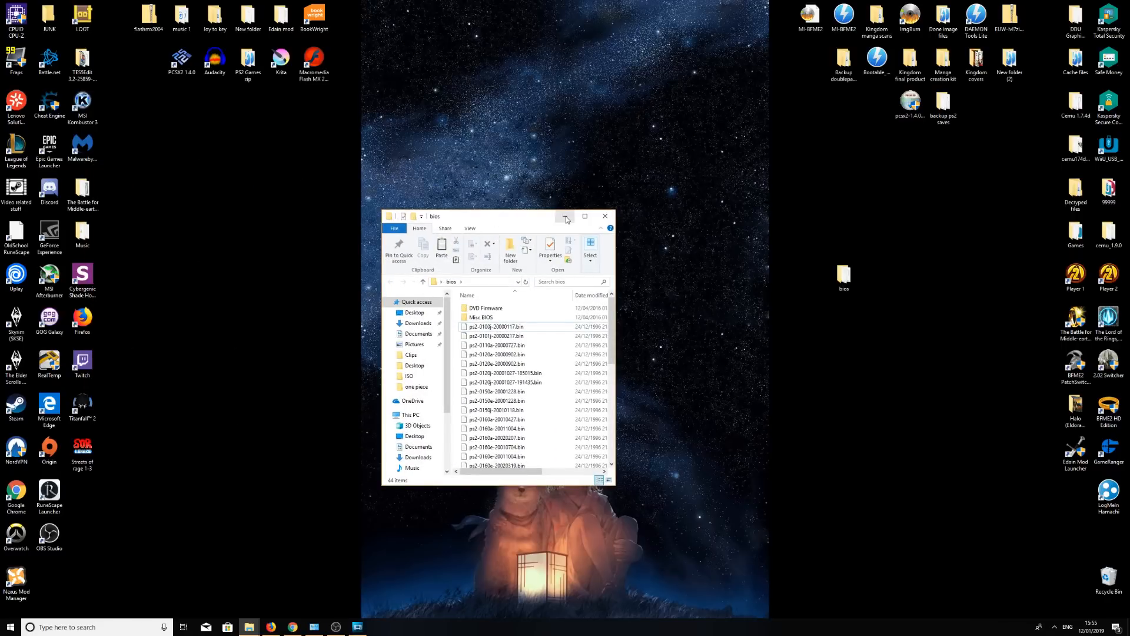
left_click(566, 216)
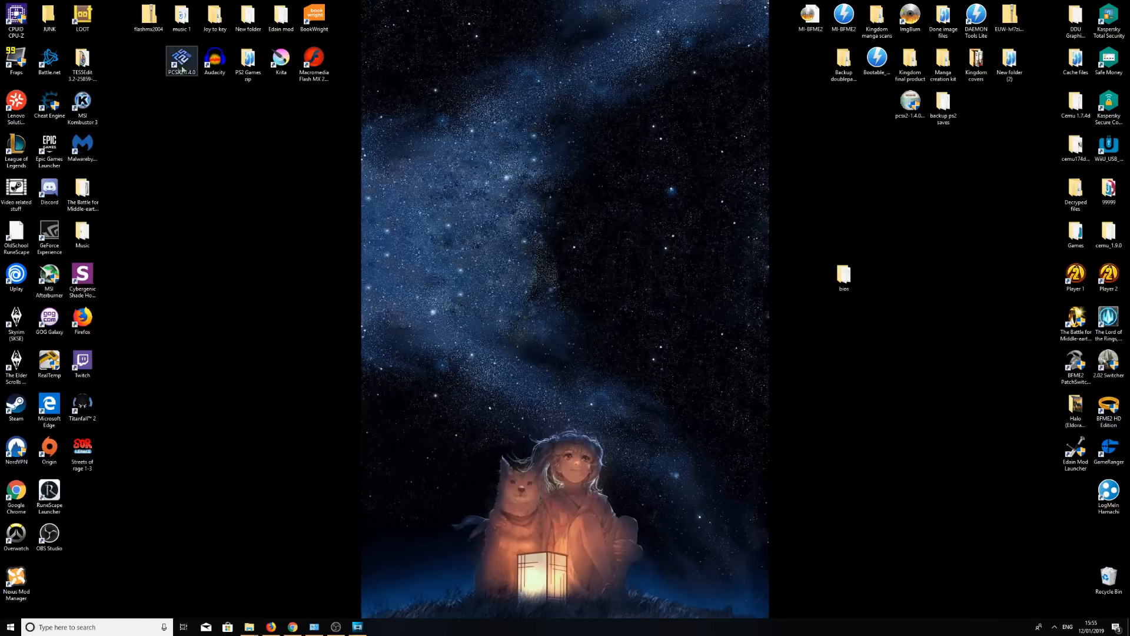
Step: Launch PCSX2 and keep System Default language in the first-time wizard
double_click(180, 60)
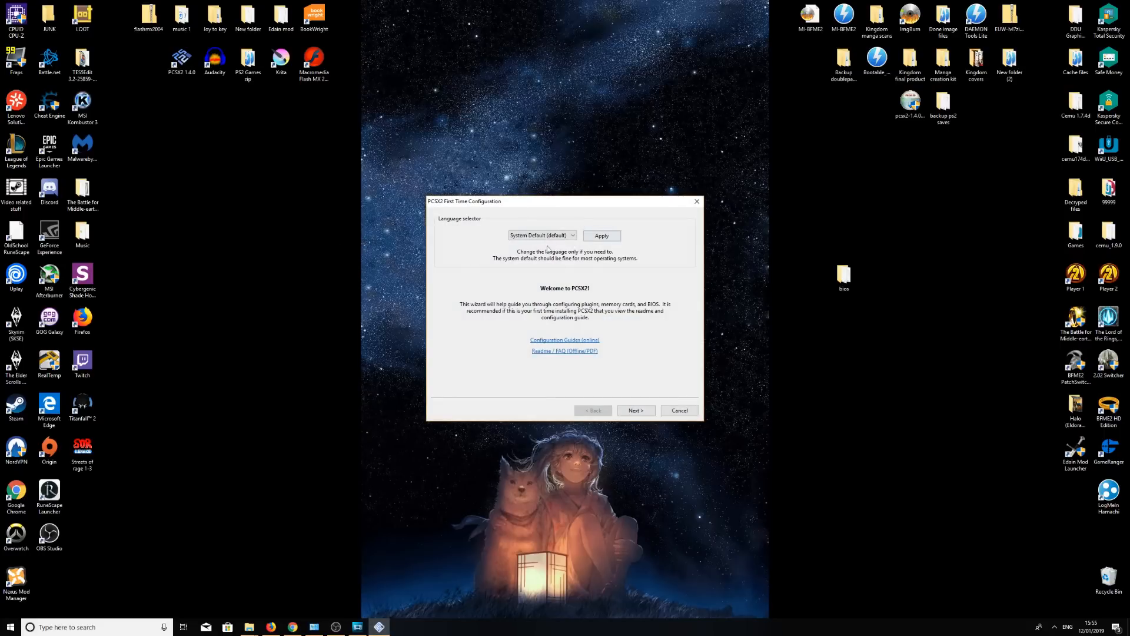
left_click_drag(522, 203, 510, 222)
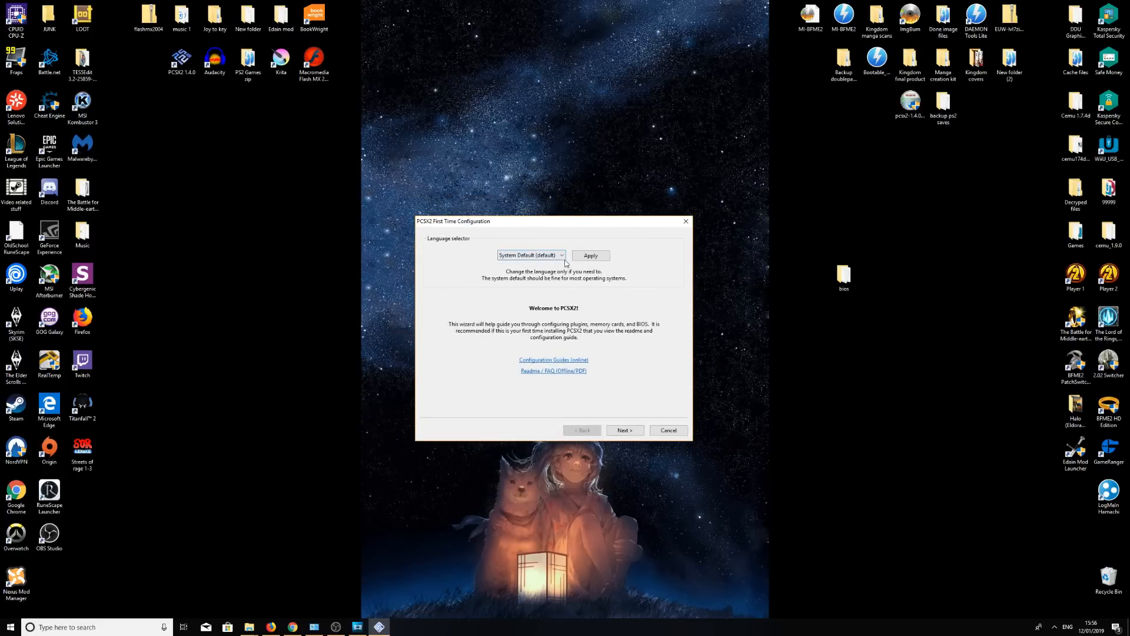
left_click(561, 256)
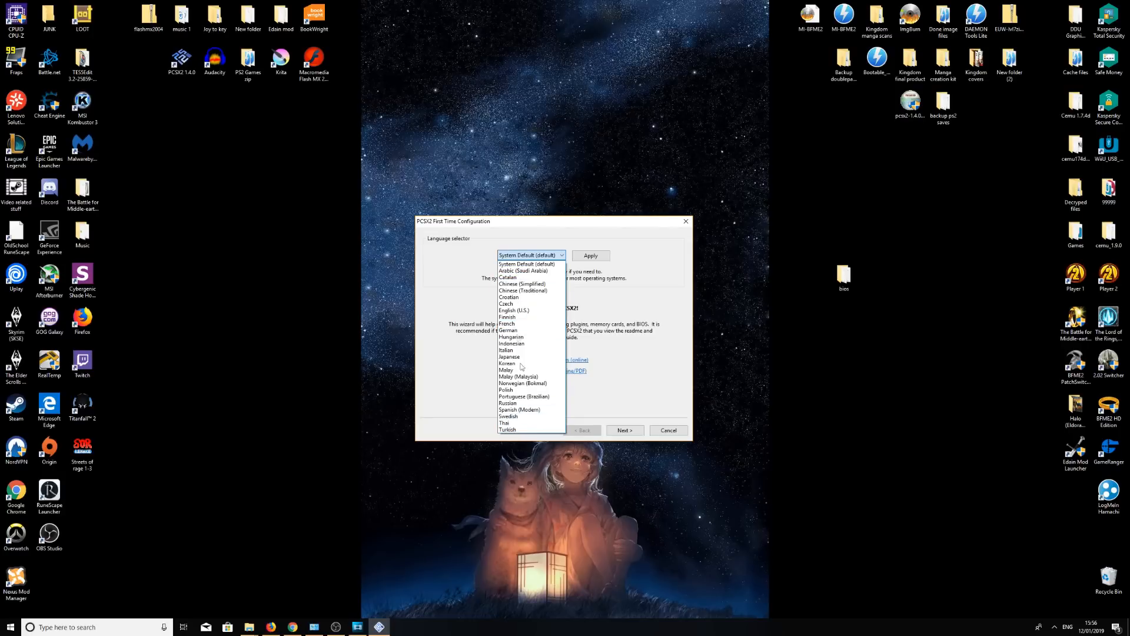
left_click(528, 263)
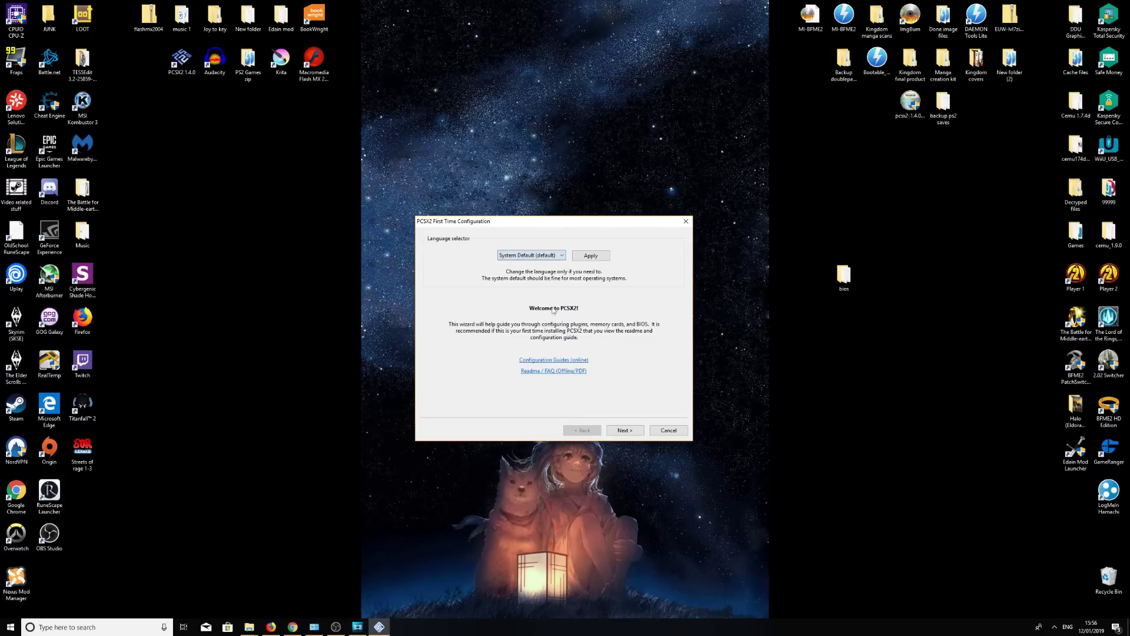
left_click(624, 431)
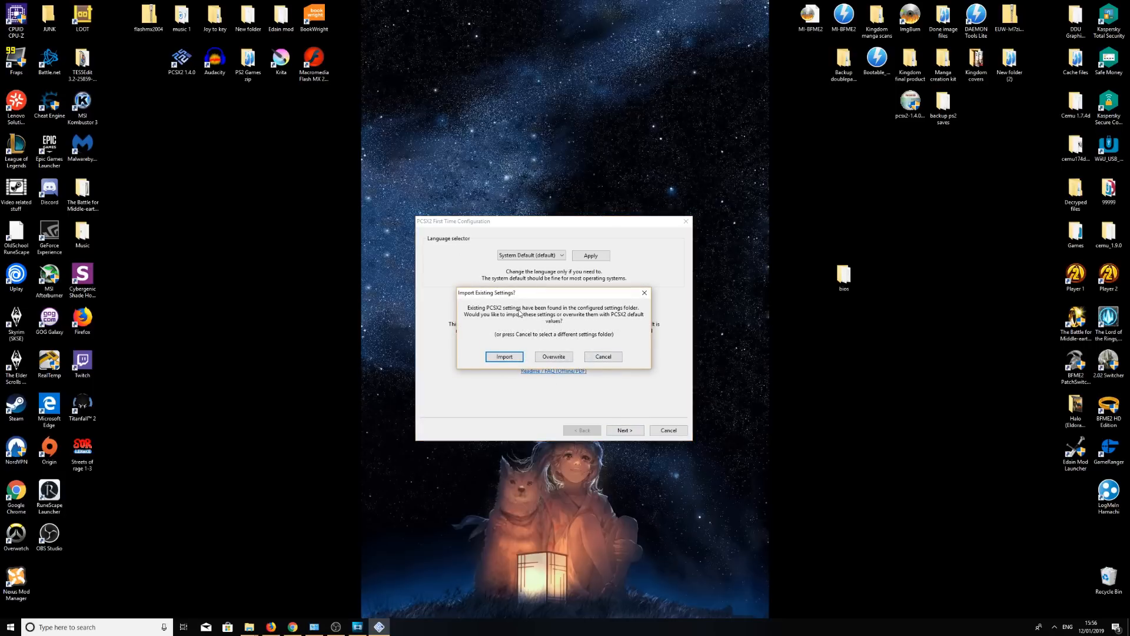
Step: Import the existing PCSX2 settings when prompted
left_click(509, 358)
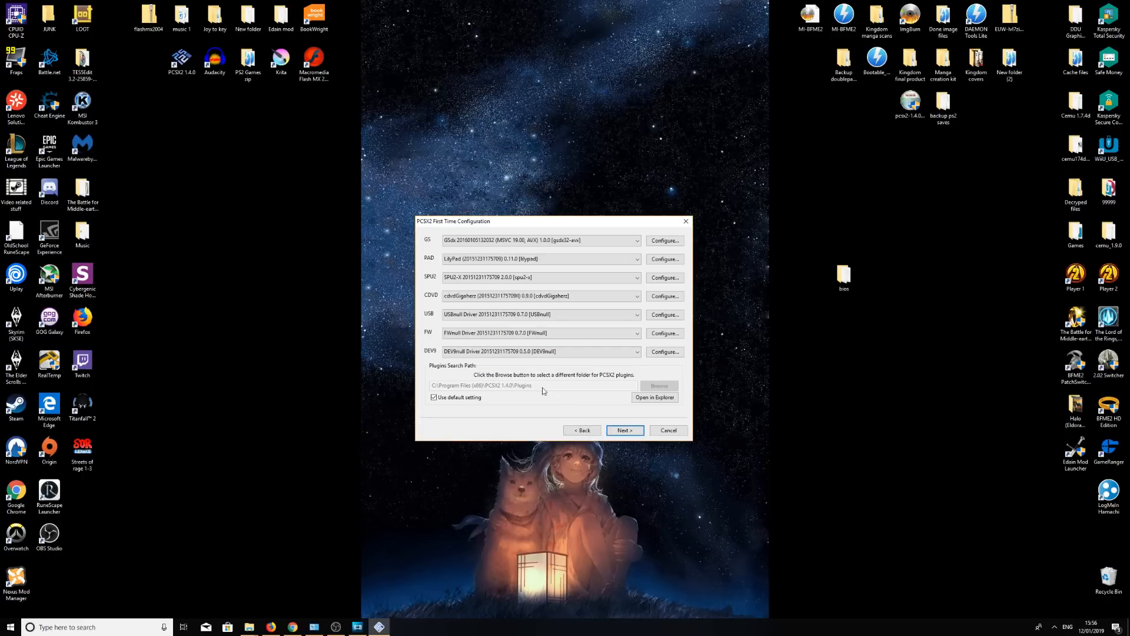
left_click_drag(459, 222, 482, 237)
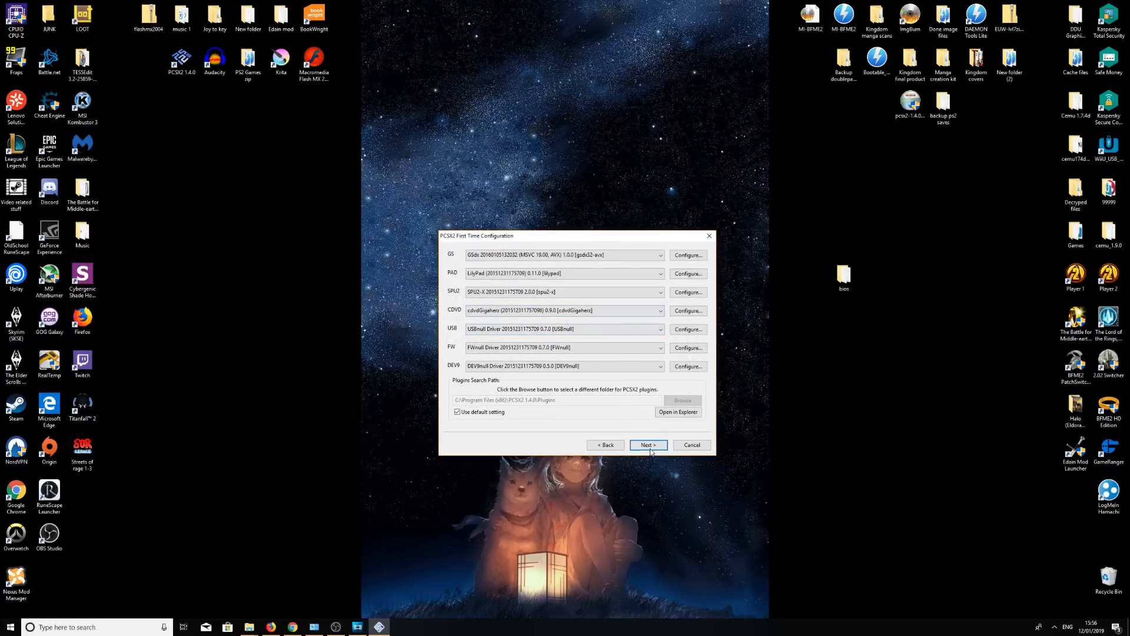
Step: Advance past plugins to BIOS selection and start browsing for a BIOS folder
left_click(653, 446)
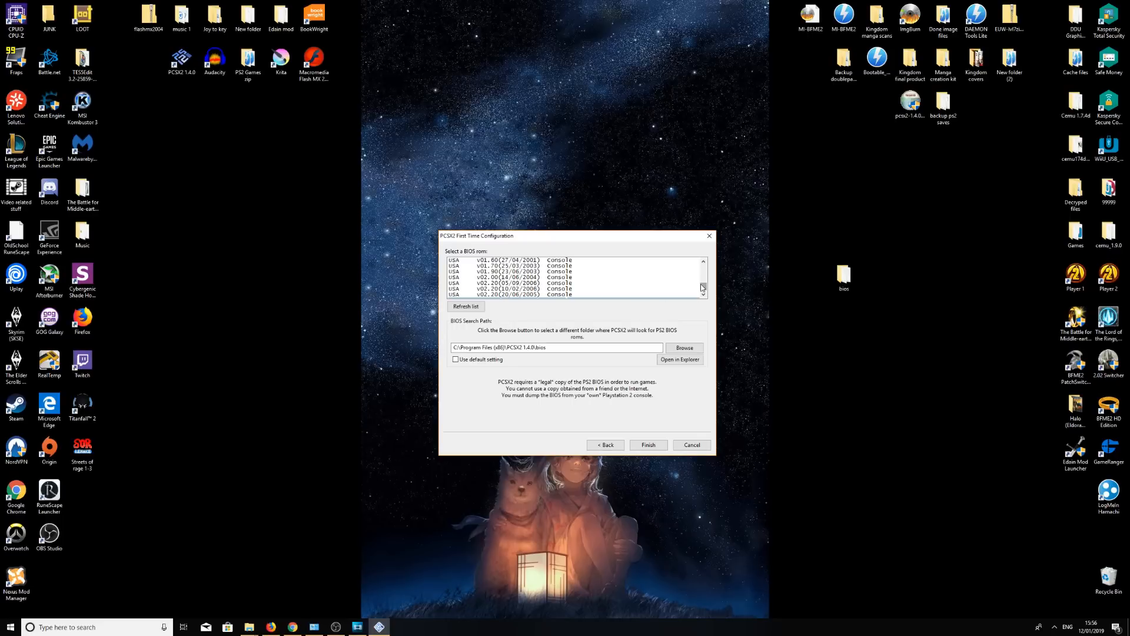
mouse_move(703, 288)
left_mouse_down()
mouse_move(705, 272)
mouse_move(705, 292)
left_mouse_up()
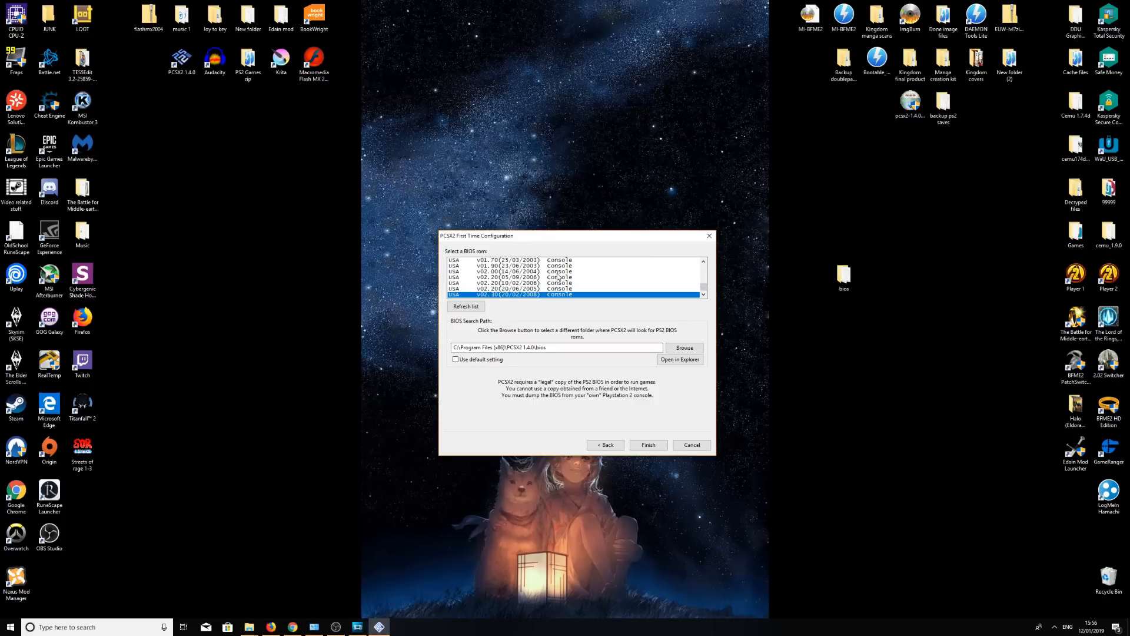
left_click_drag(550, 237, 326, 184)
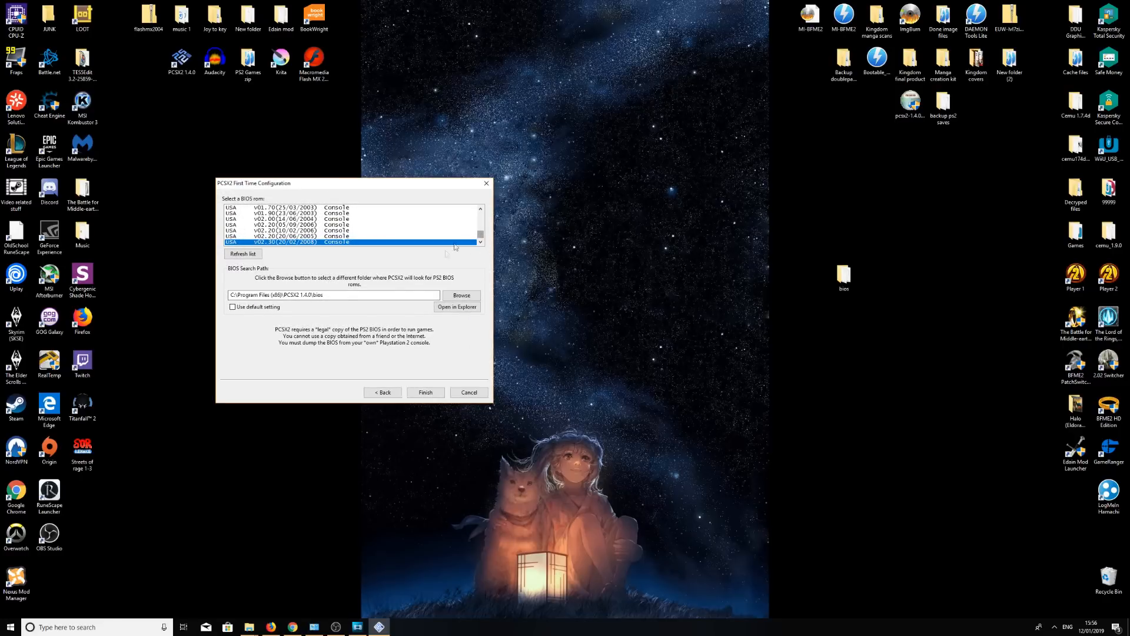
left_click(456, 297)
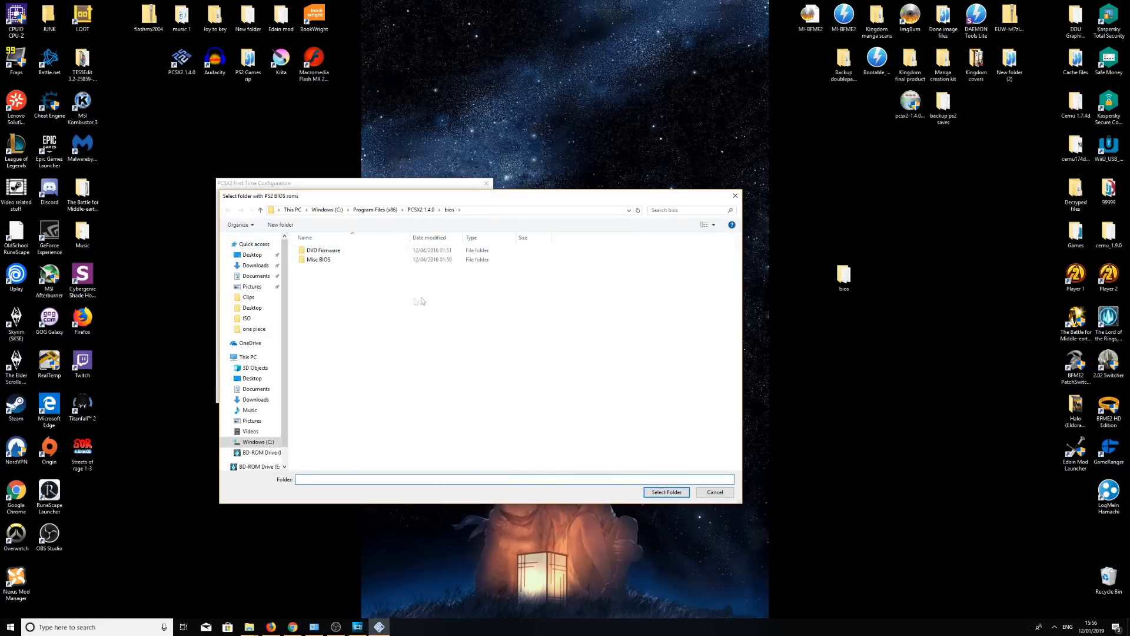
Step: Select the desktop bios folder as the BIOS search path
left_click(251, 254)
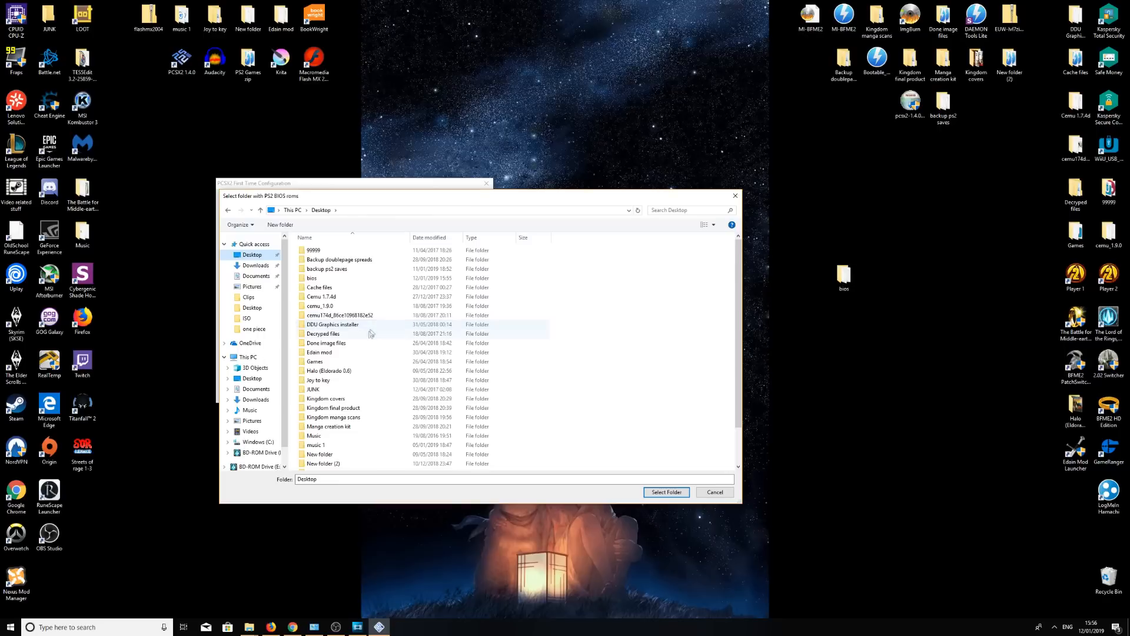
left_click(319, 280)
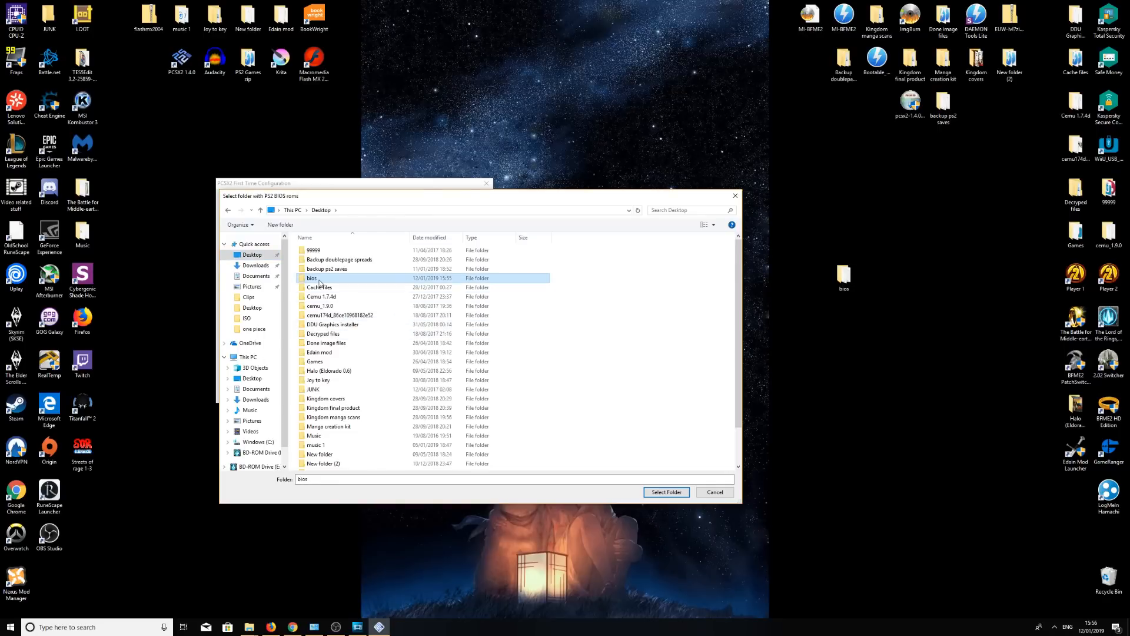
left_click(666, 492)
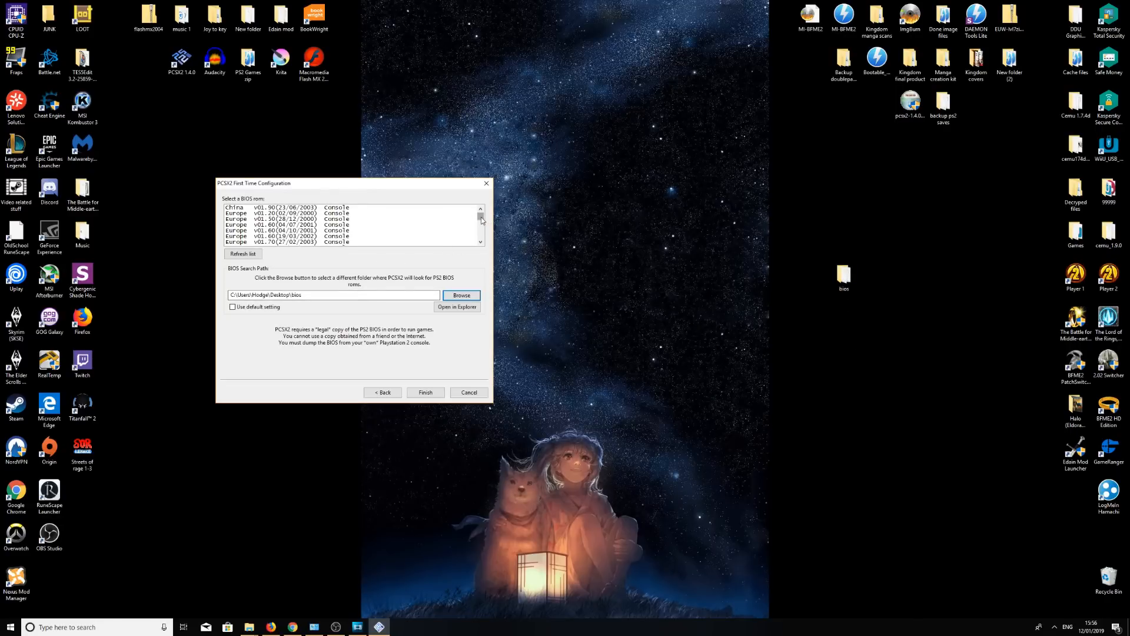
left_click_drag(479, 217, 481, 236)
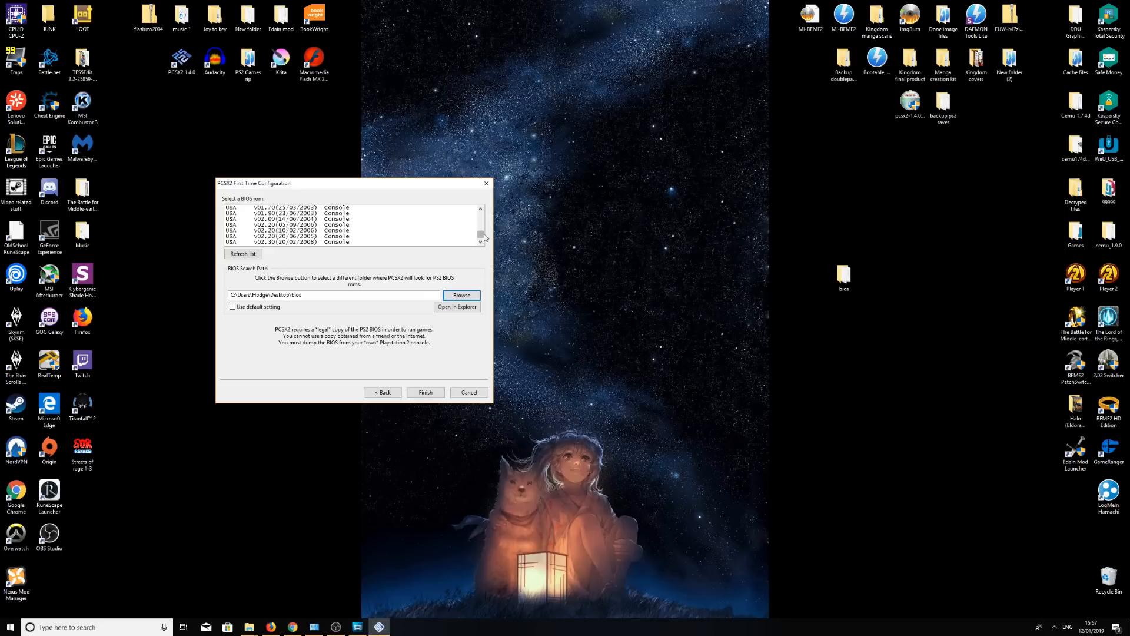
mouse_move(481, 237)
left_mouse_down()
mouse_move(482, 215)
mouse_move(481, 237)
left_mouse_up()
Step: Select the USA v02.30 (20/02/2008) BIOS and finish the first-time configuration
left_click(303, 242)
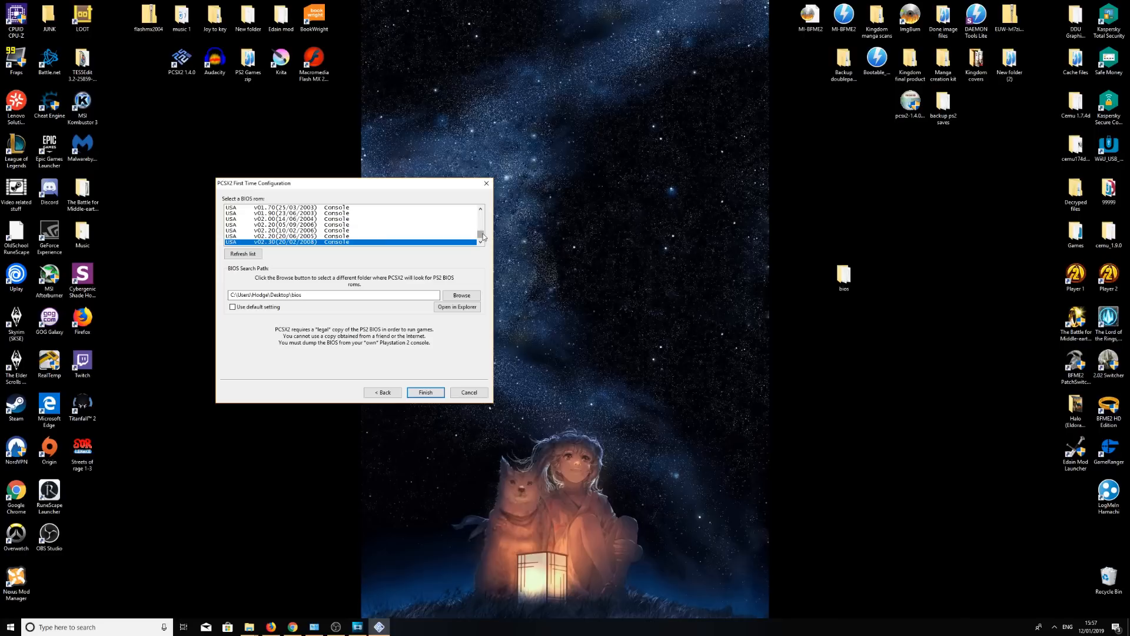
mouse_move(482, 237)
left_mouse_down()
mouse_move(479, 228)
mouse_move(476, 240)
left_mouse_up()
left_click(426, 392)
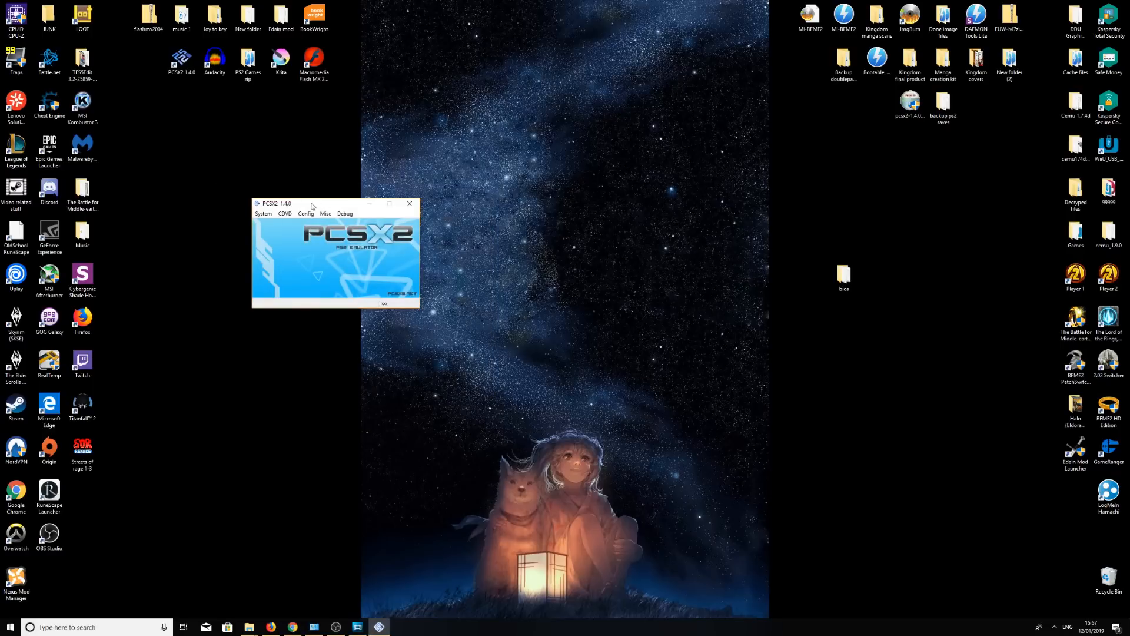
Step: Open the Controllers (PAD) plugin settings from the Config menu, showing LilyPad's general options
left_click_drag(315, 205, 476, 181)
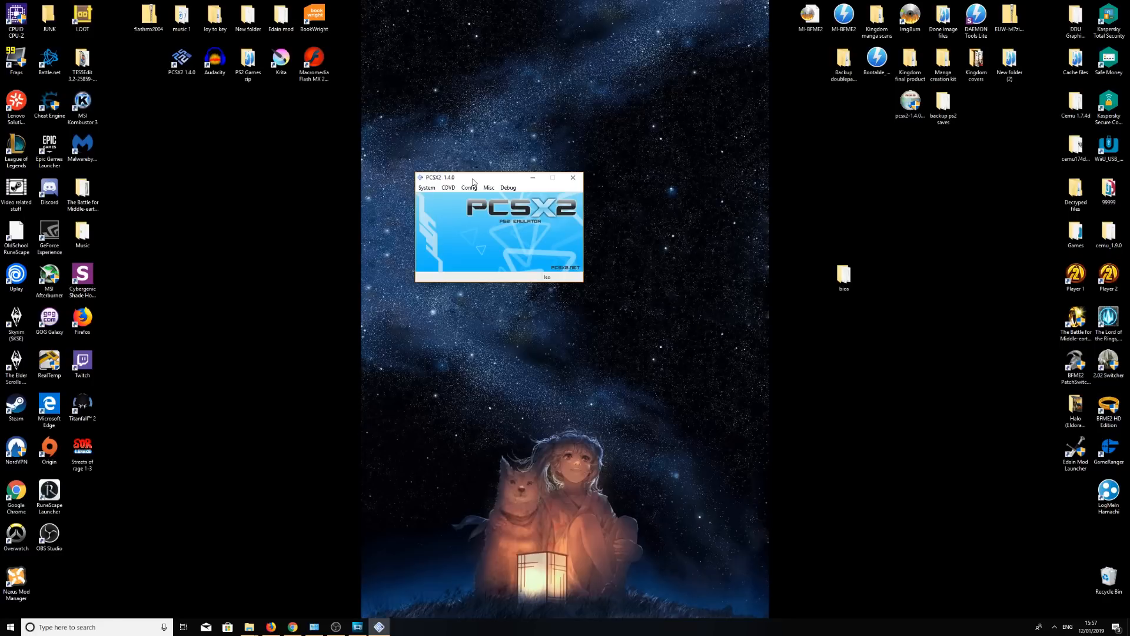
left_click(469, 188)
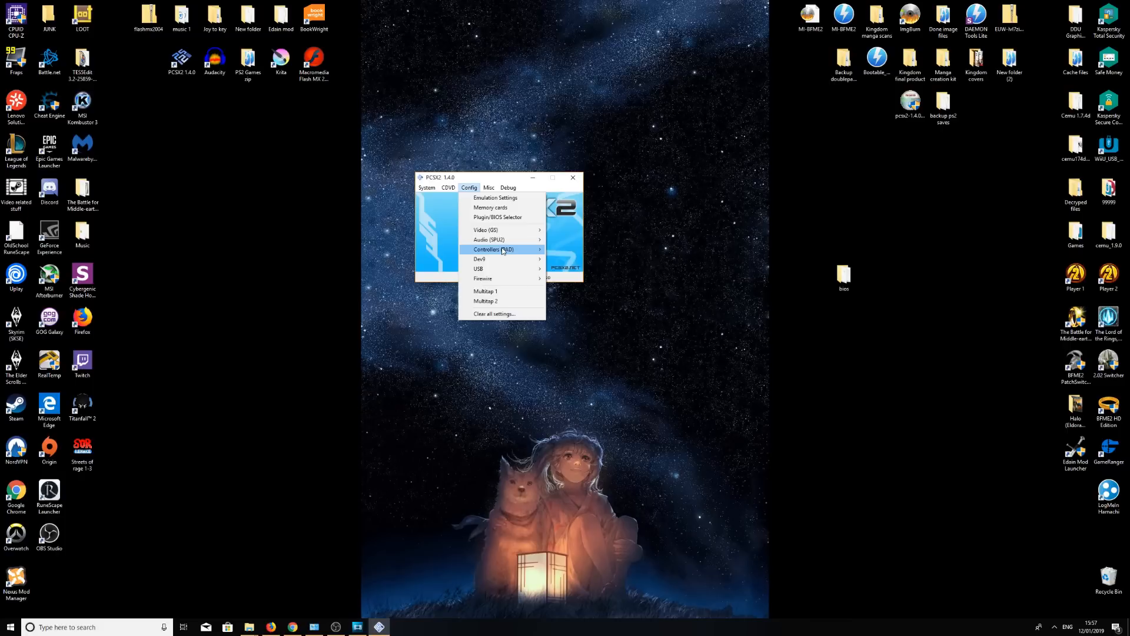
mouse_move(494, 250)
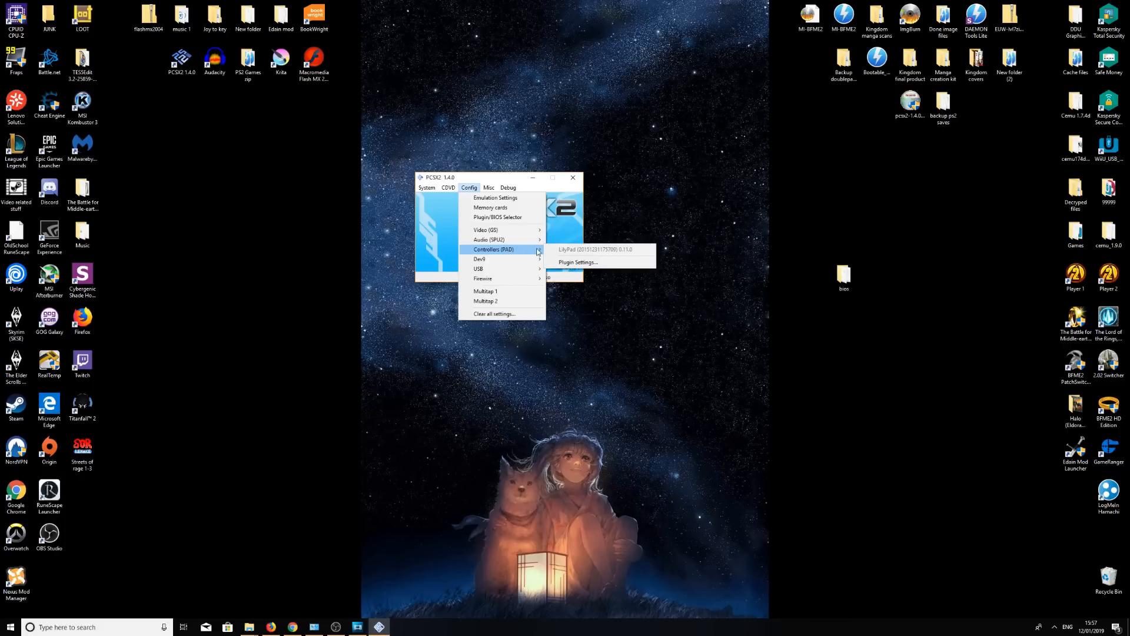
left_click(580, 263)
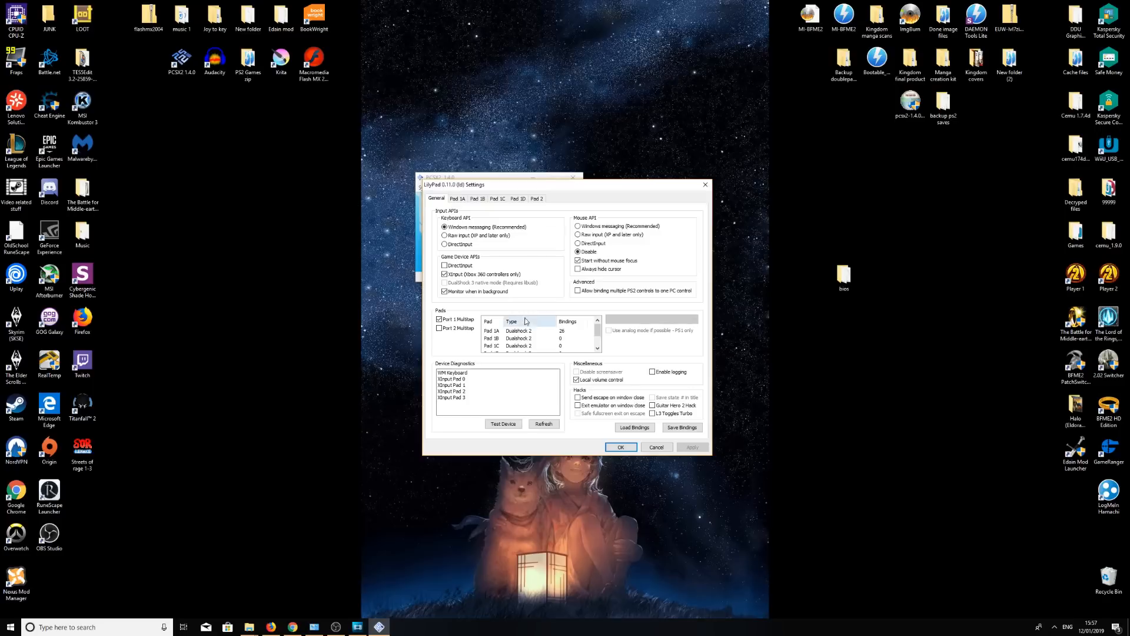
left_click_drag(497, 192, 321, 203)
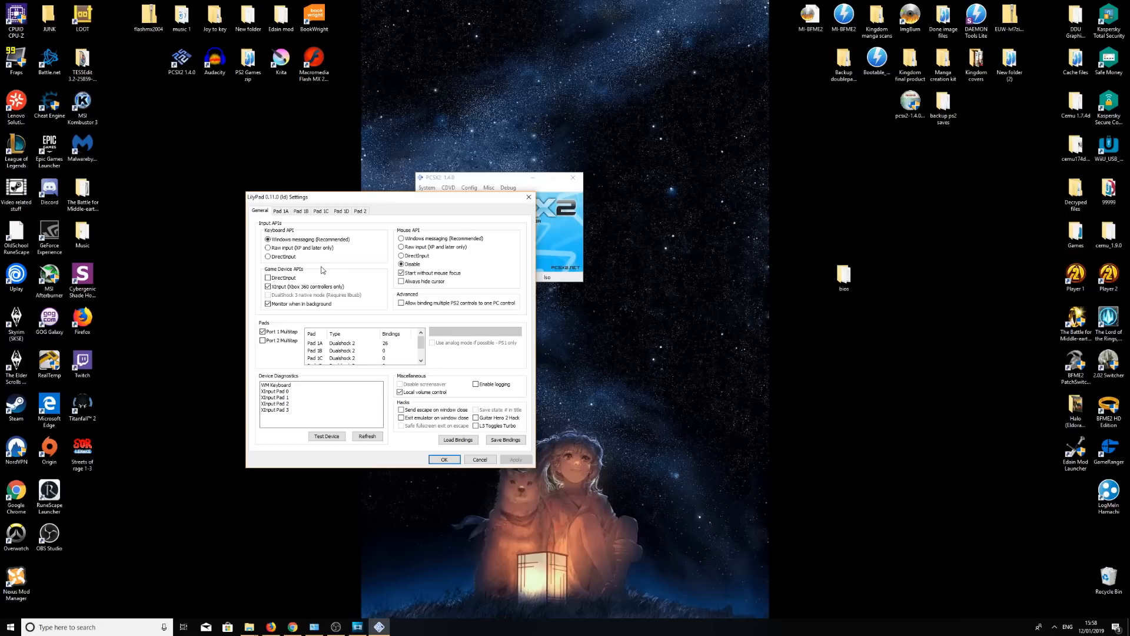
left_click(285, 212)
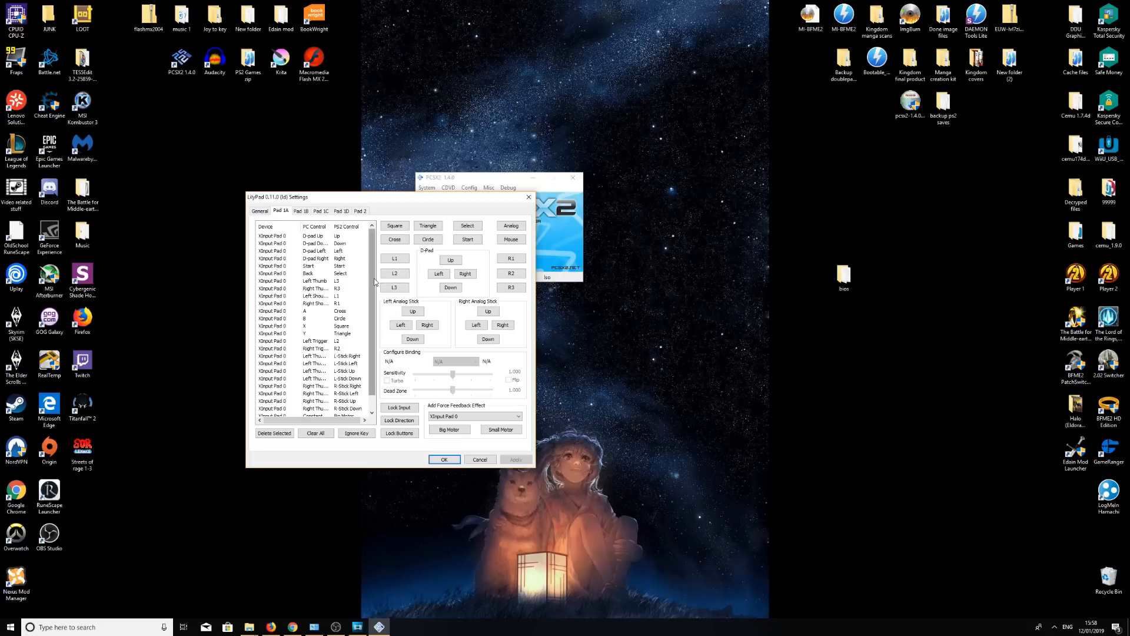
left_click(396, 227)
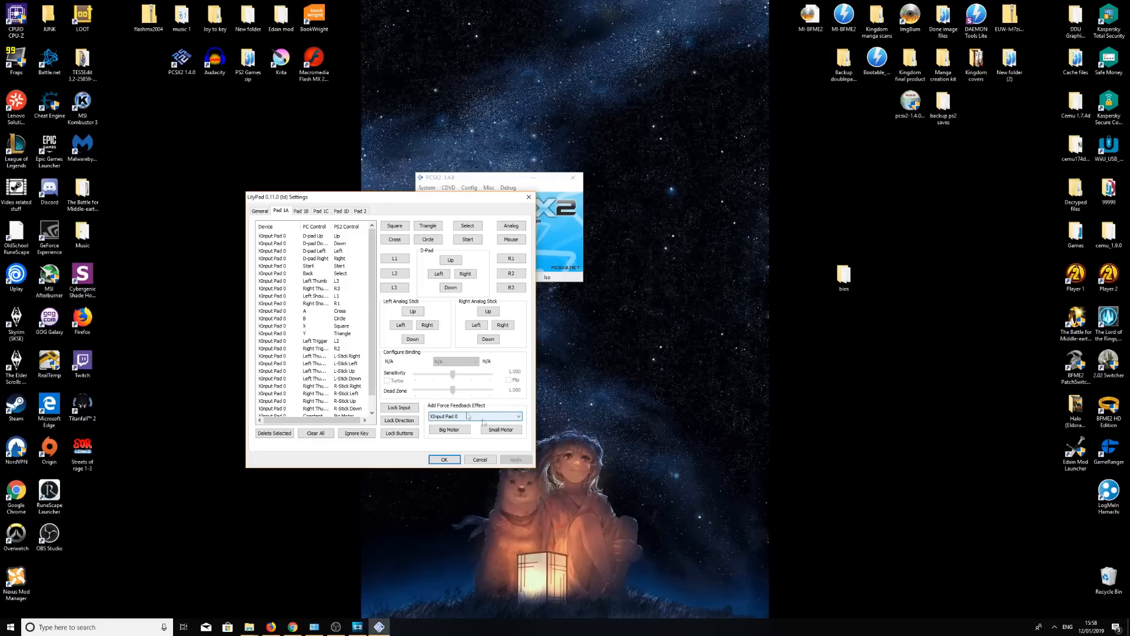
left_click(446, 460)
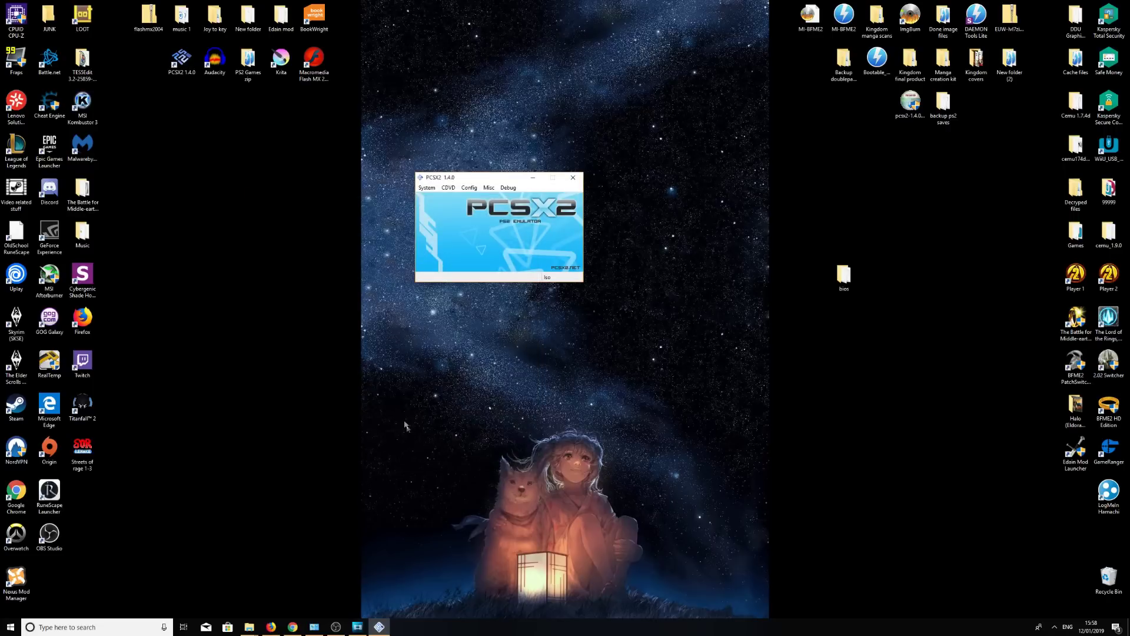
Step: Open the Video (GS) plugin settings (GSdx) from the Config menu
left_click(469, 187)
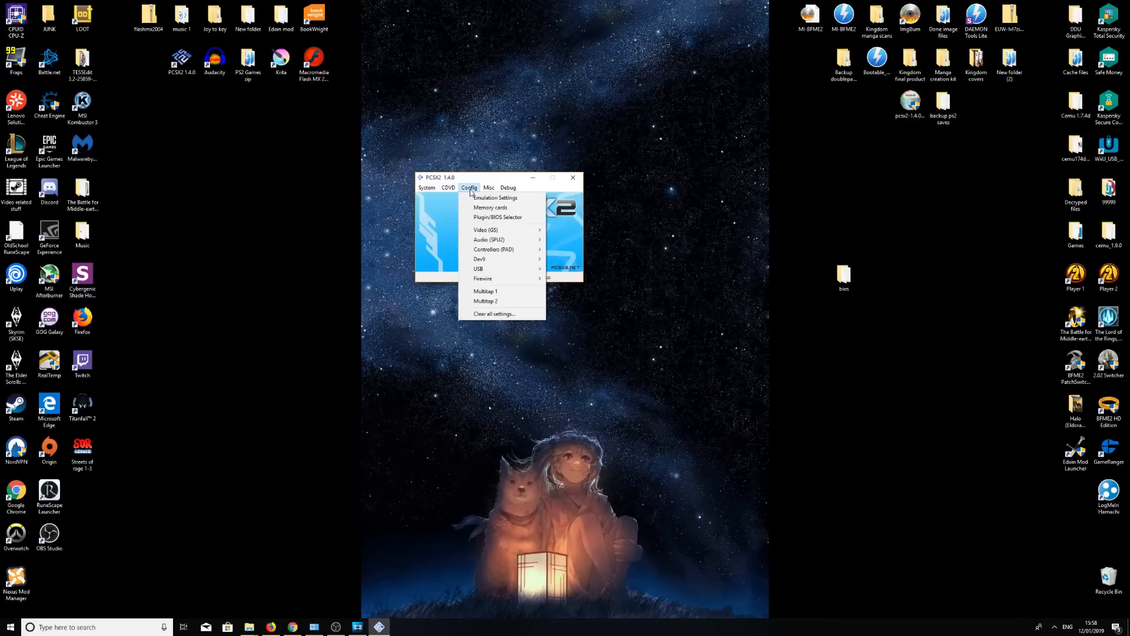
mouse_move(494, 230)
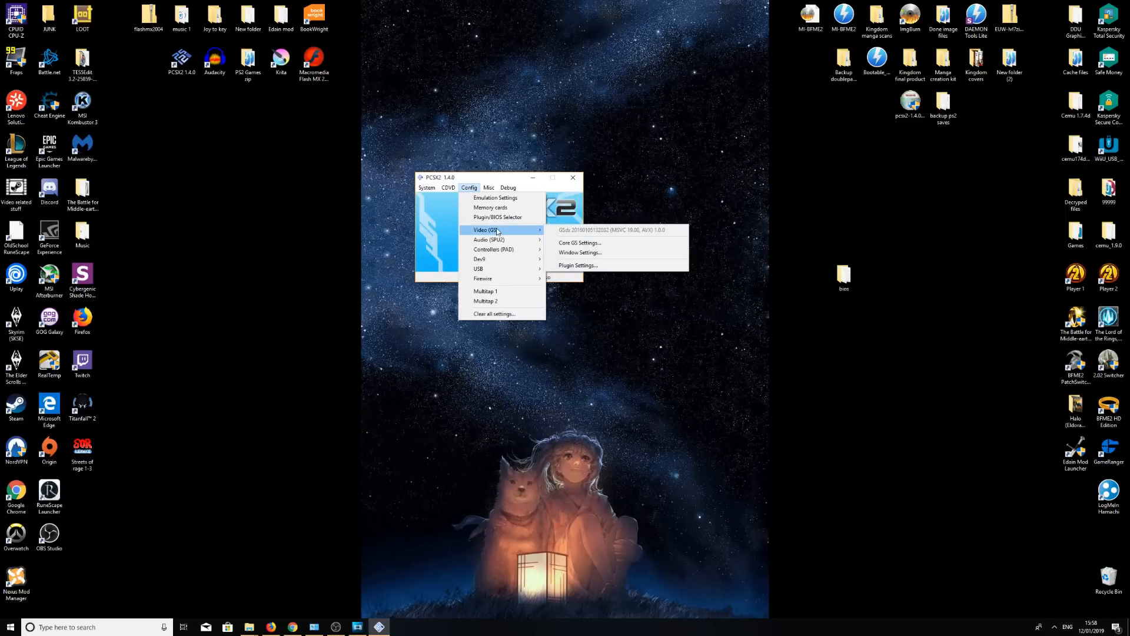
left_click(577, 265)
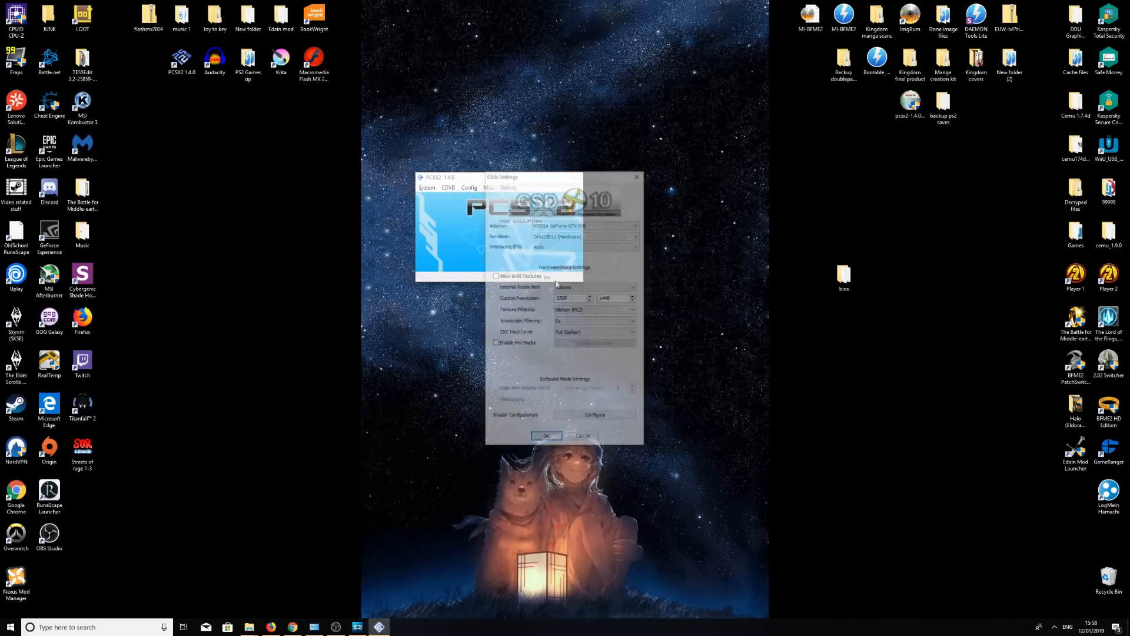
mouse_move(531, 174)
left_mouse_down()
mouse_move(669, 238)
mouse_move(687, 228)
left_mouse_up()
Step: Review the adapter and renderer lists, keeping NVIDIA GeForce GTX 970 and Direct3D11 (Hardware)
left_click(790, 279)
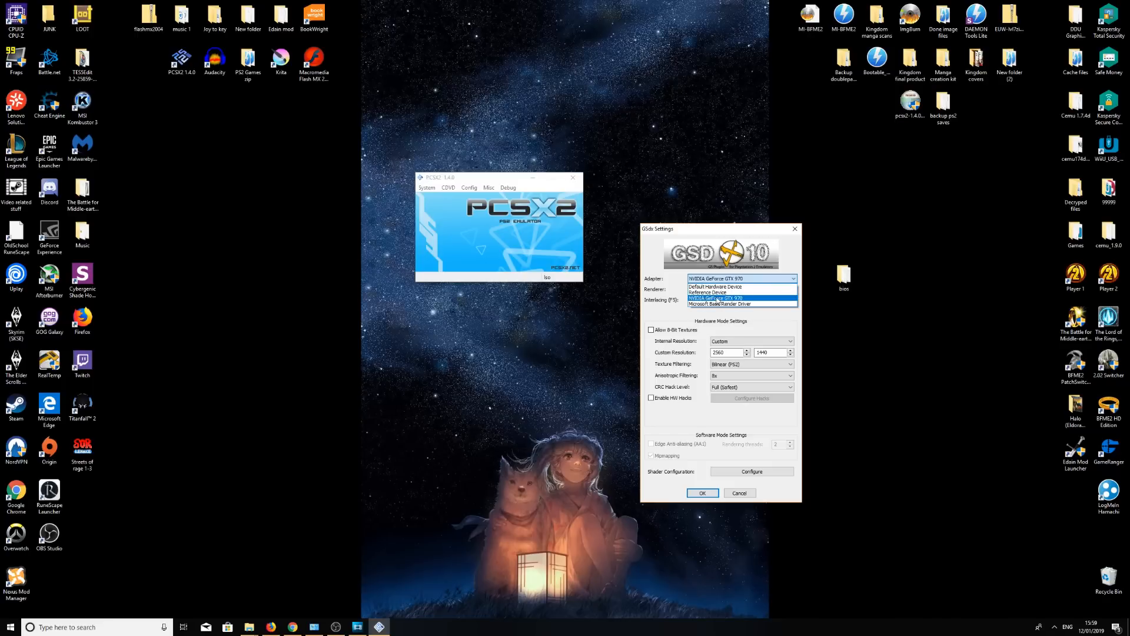
left_click(728, 299)
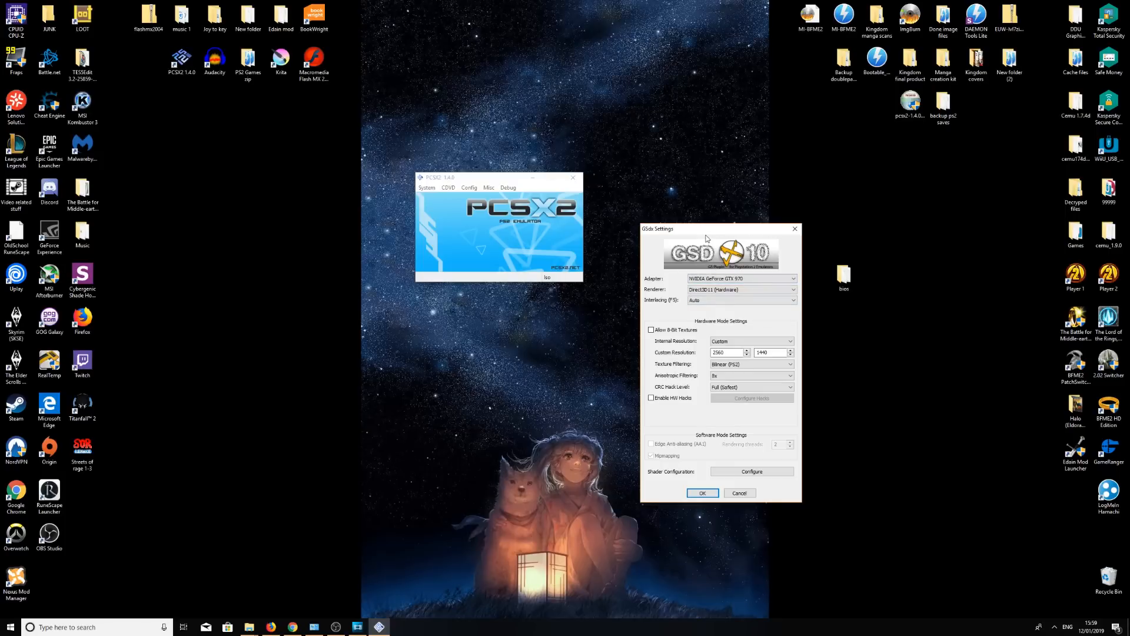
left_click_drag(695, 231, 656, 176)
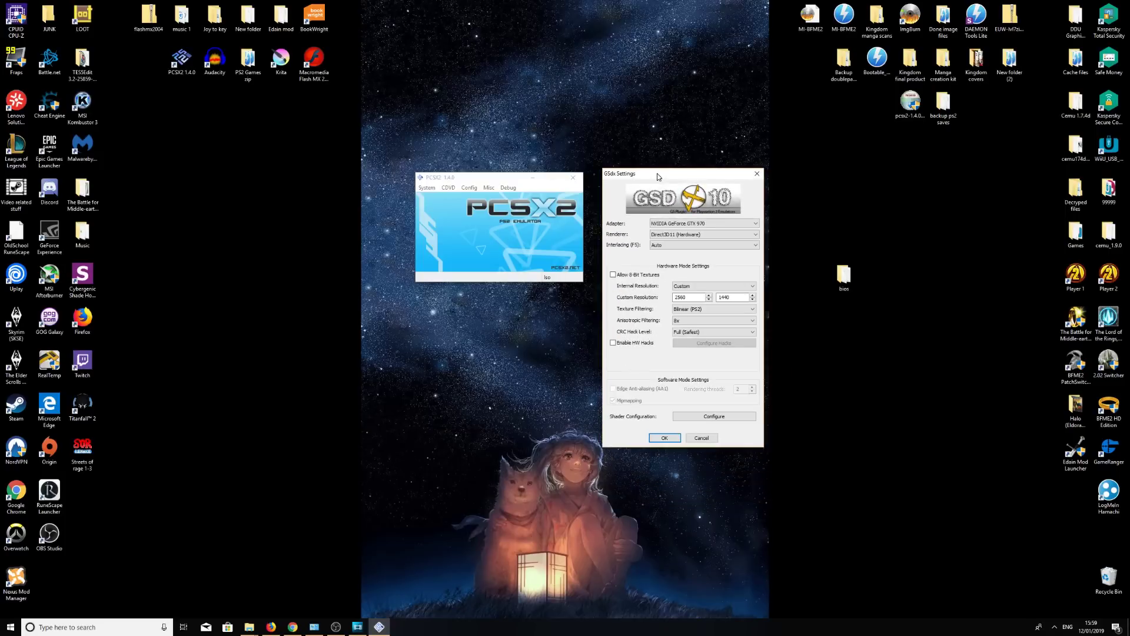
left_click(747, 236)
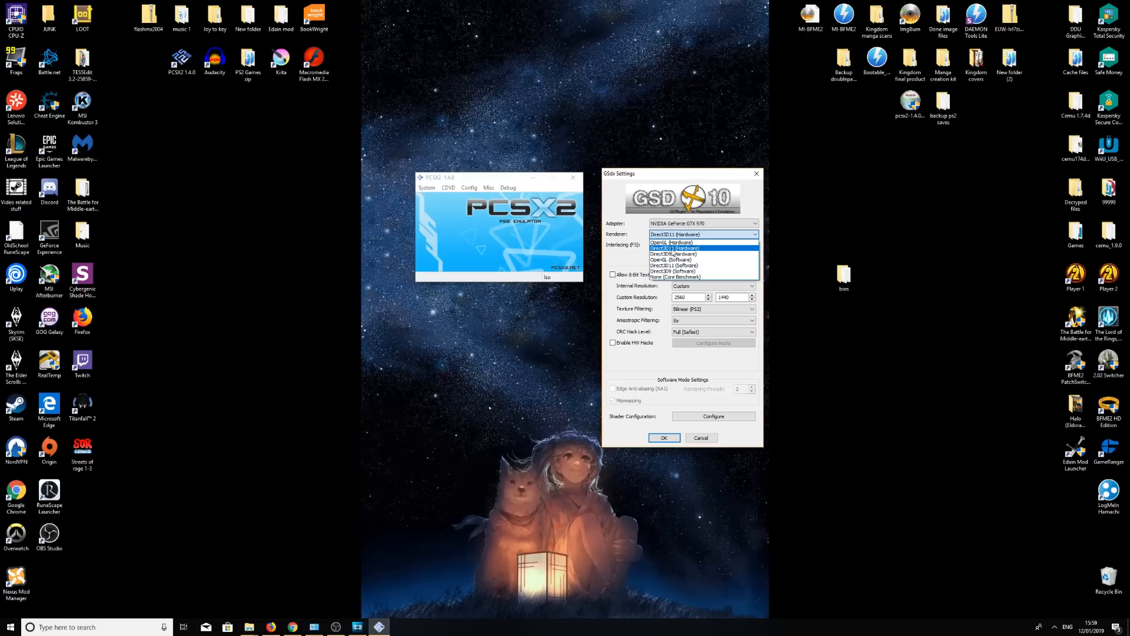
left_click(674, 247)
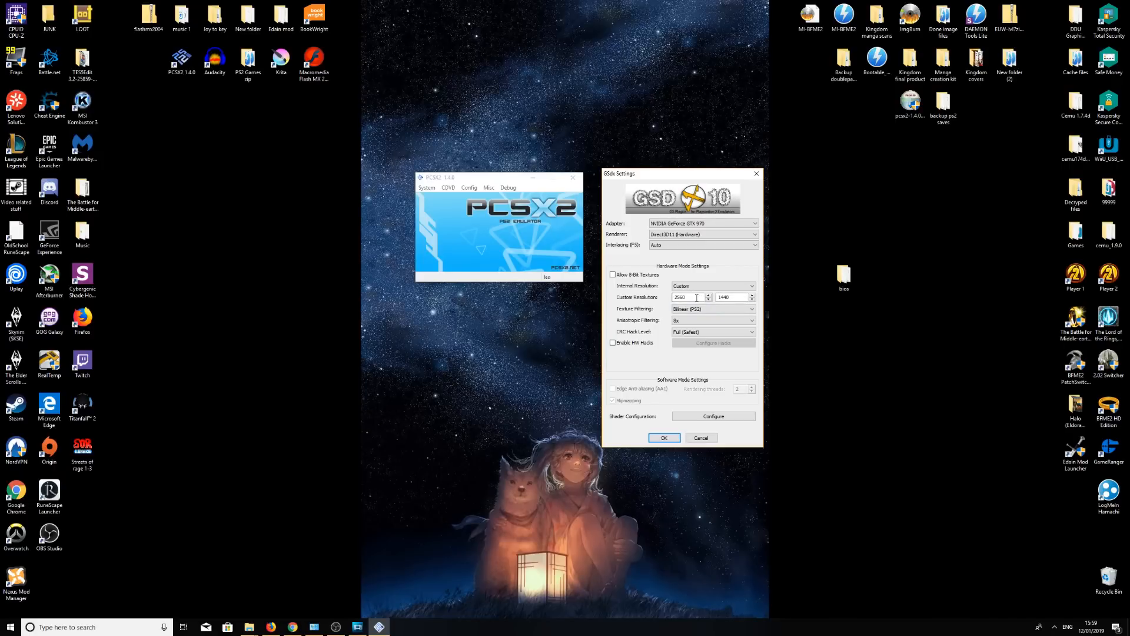
Step: Check the custom resolution fields and keep anisotropic filtering at 8x
double_click(696, 297)
type("1920")
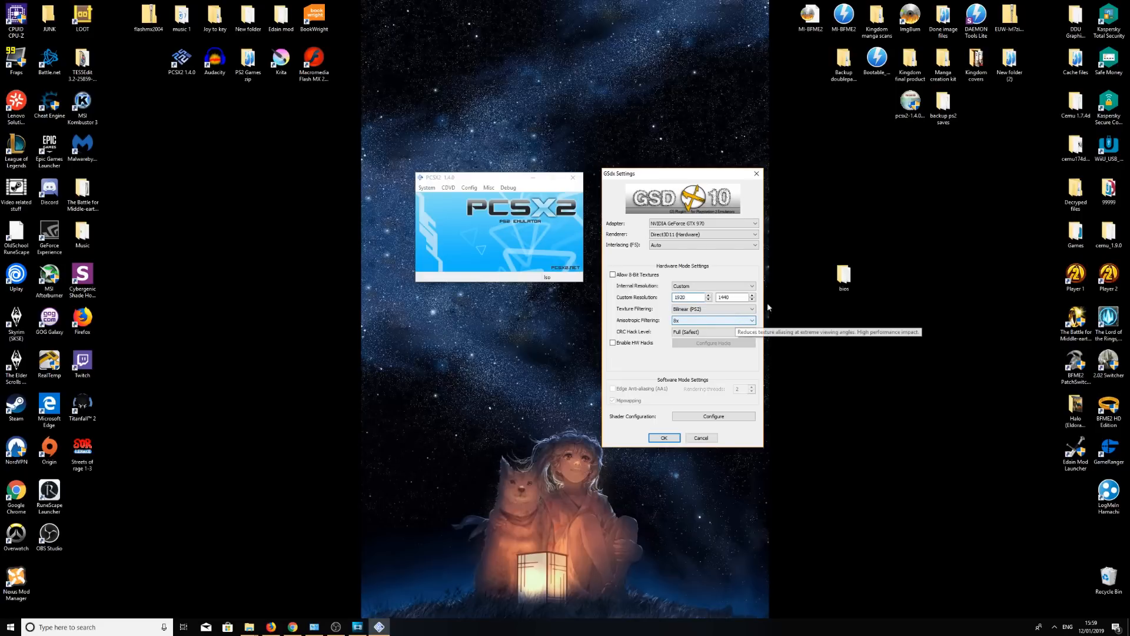
double_click(724, 297)
type("1")
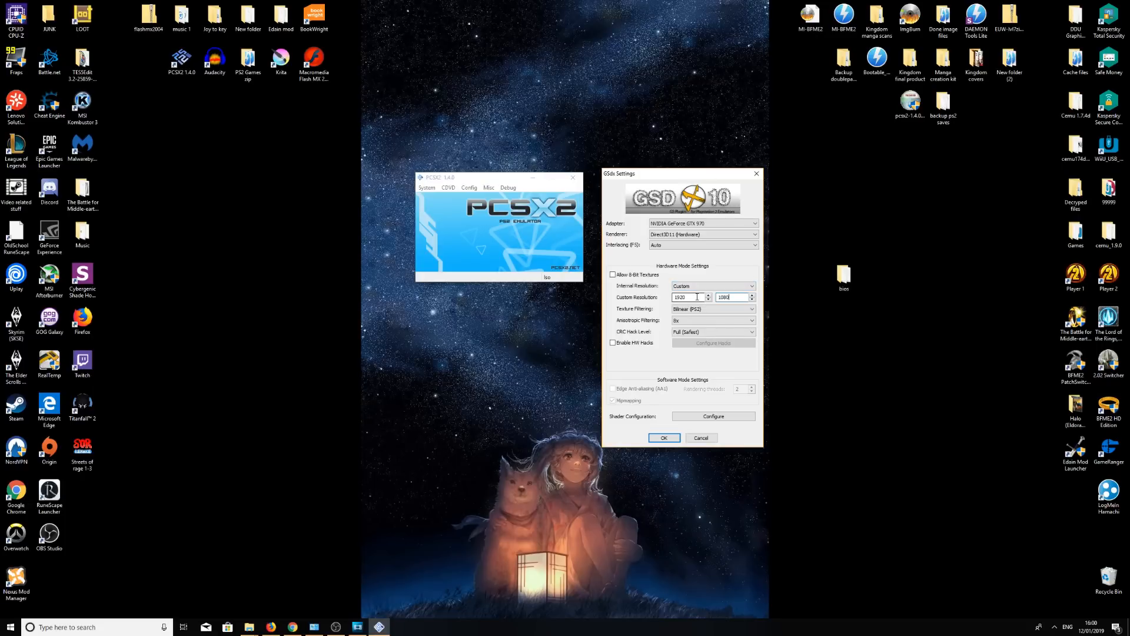
left_click(714, 320)
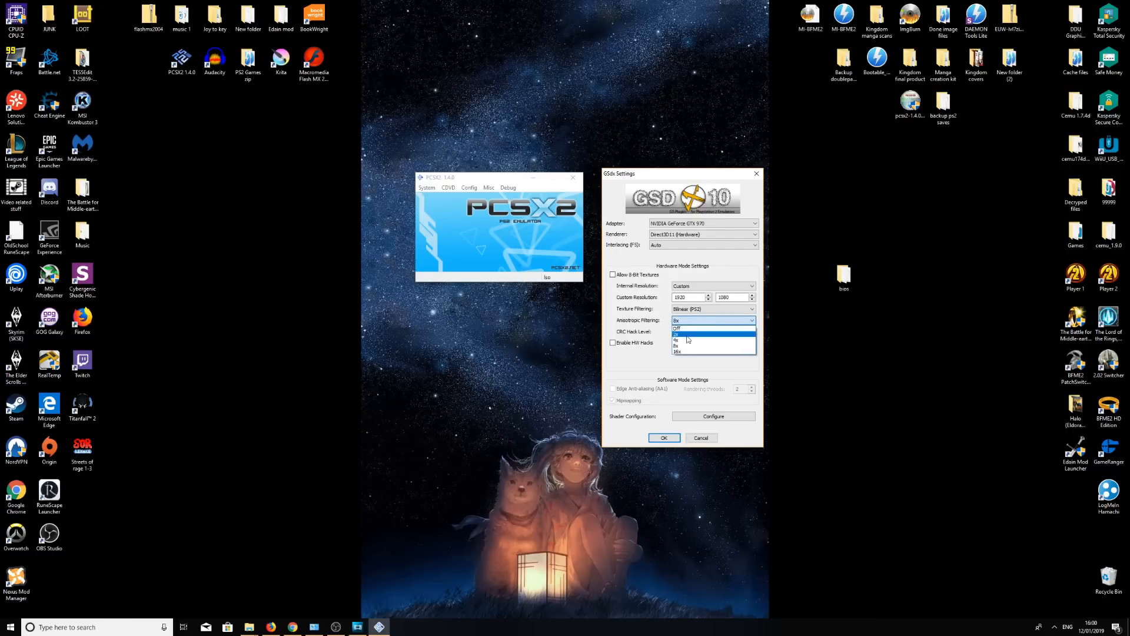
left_click(694, 346)
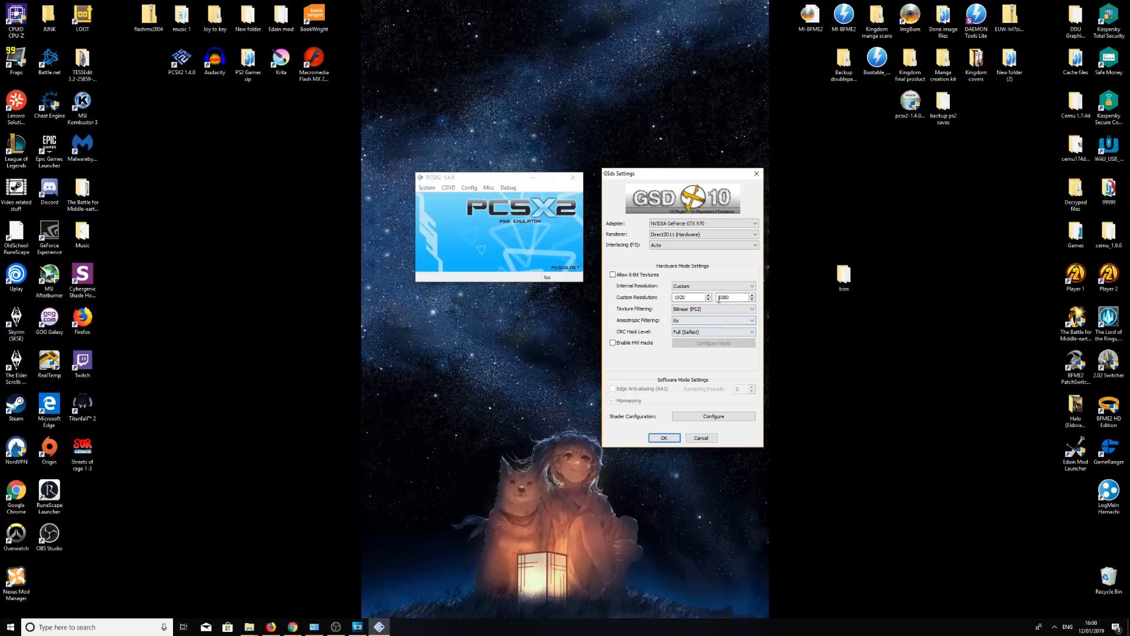
Step: Keep the custom resolution at 2560 × 1440 and confirm the GSdx settings
double_click(680, 297)
type("2560")
key("Tab")
type("14")
left_click_drag(640, 175, 633, 135)
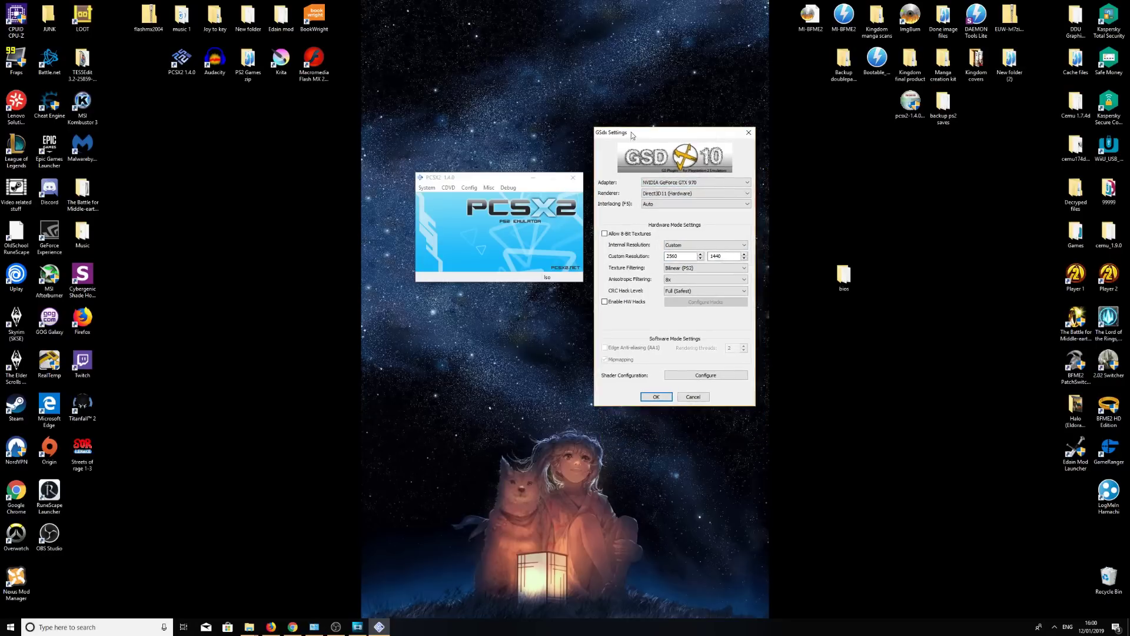
left_click(656, 397)
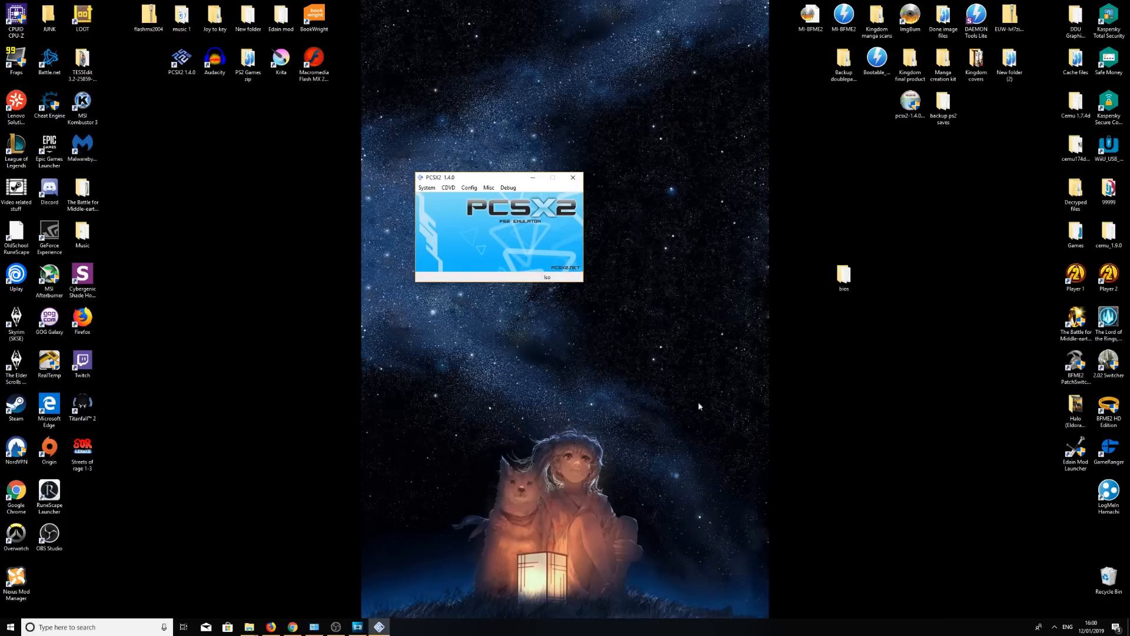
Step: Open Emulation Settings from the Config menu, landing on the GS Window page
key("alt")
left_click_drag(459, 176, 426, 175)
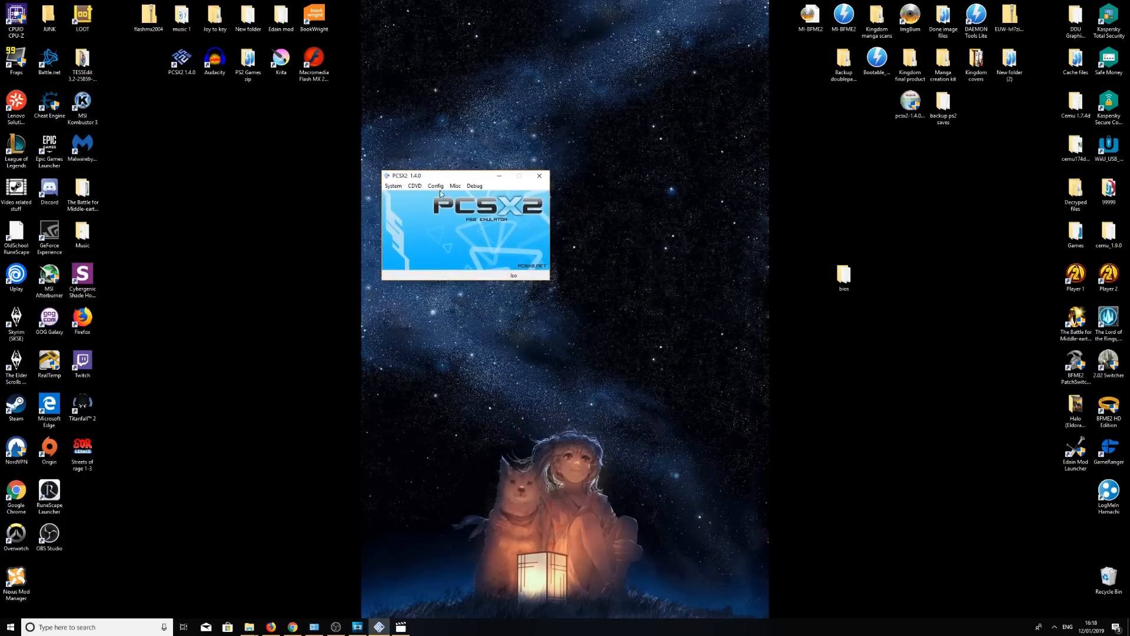
left_click(440, 189)
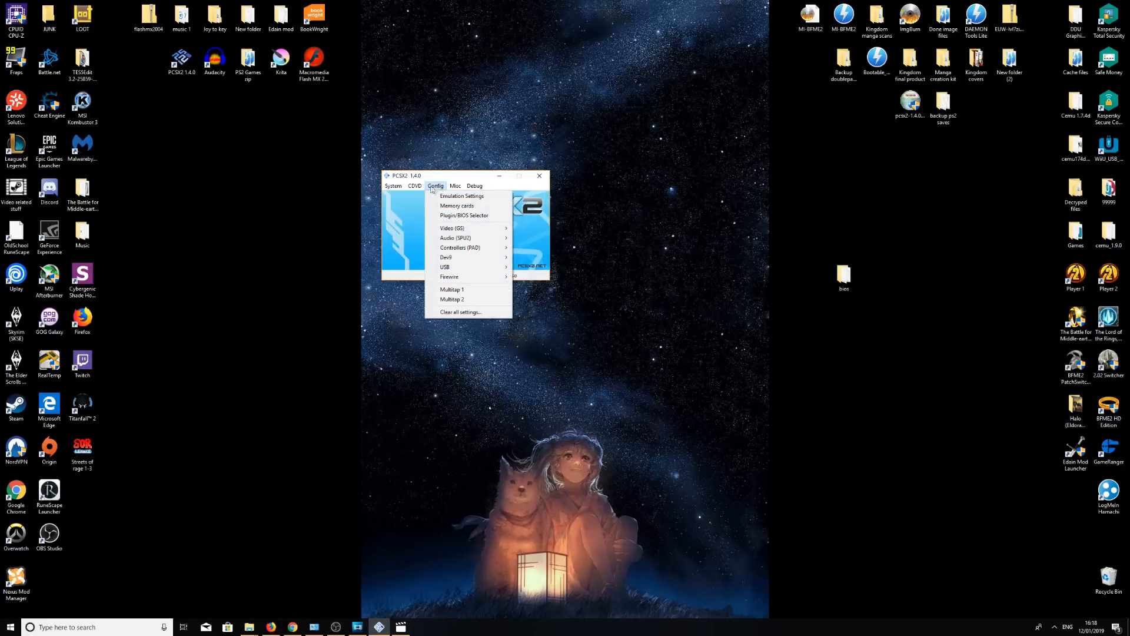
left_click(441, 197)
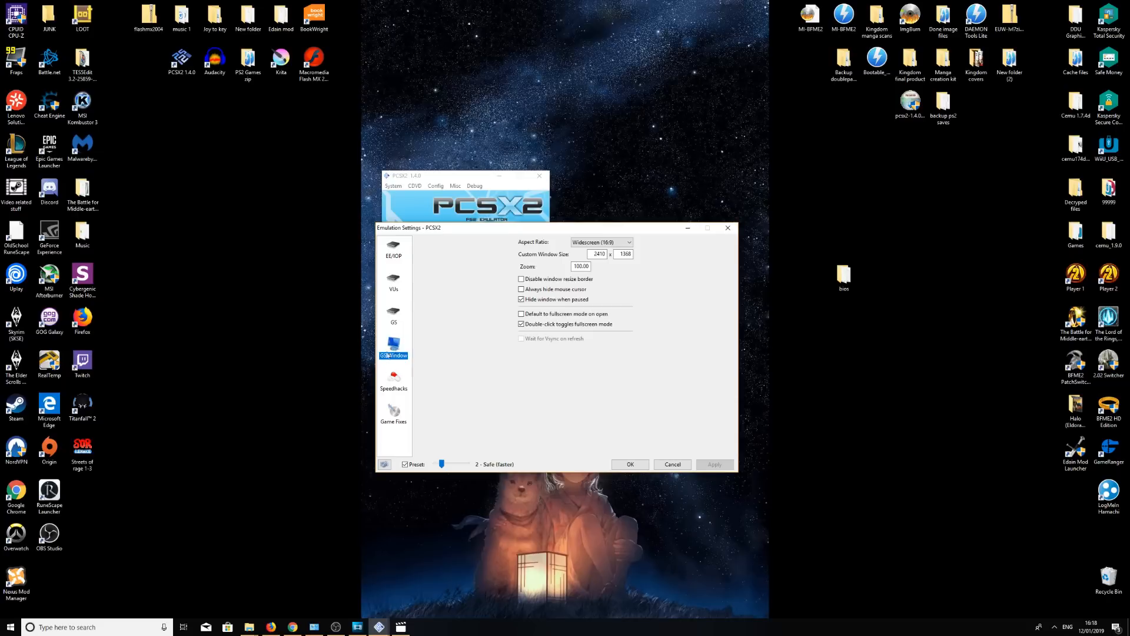
Step: On the GS Window page, set the aspect ratio to Widescreen (16:9) and apply it
left_click(394, 320)
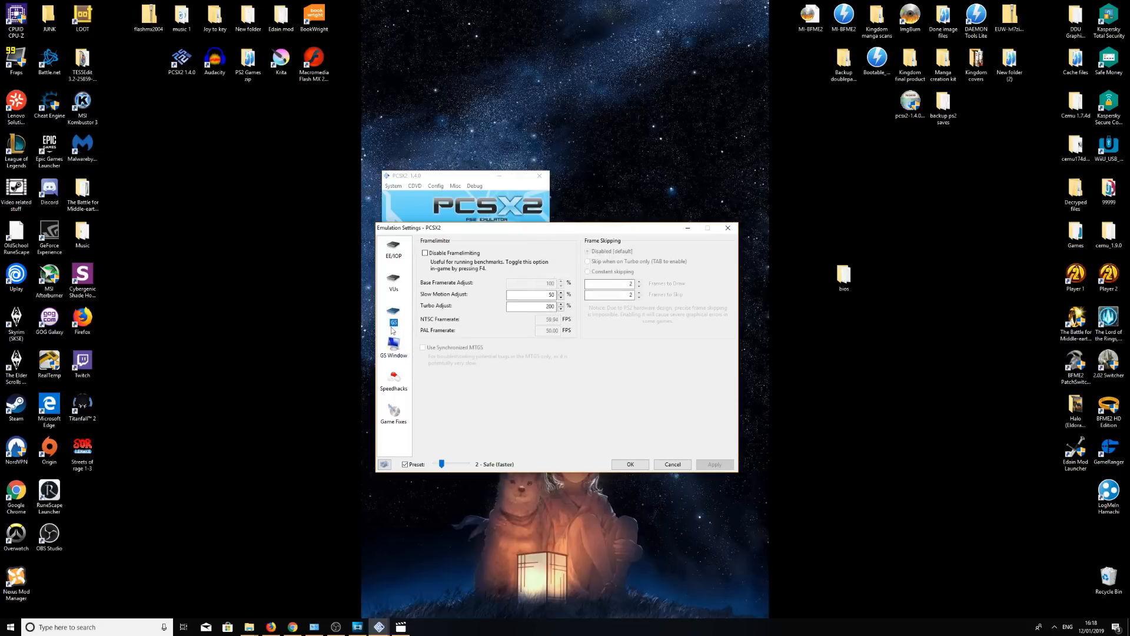
left_click(396, 354)
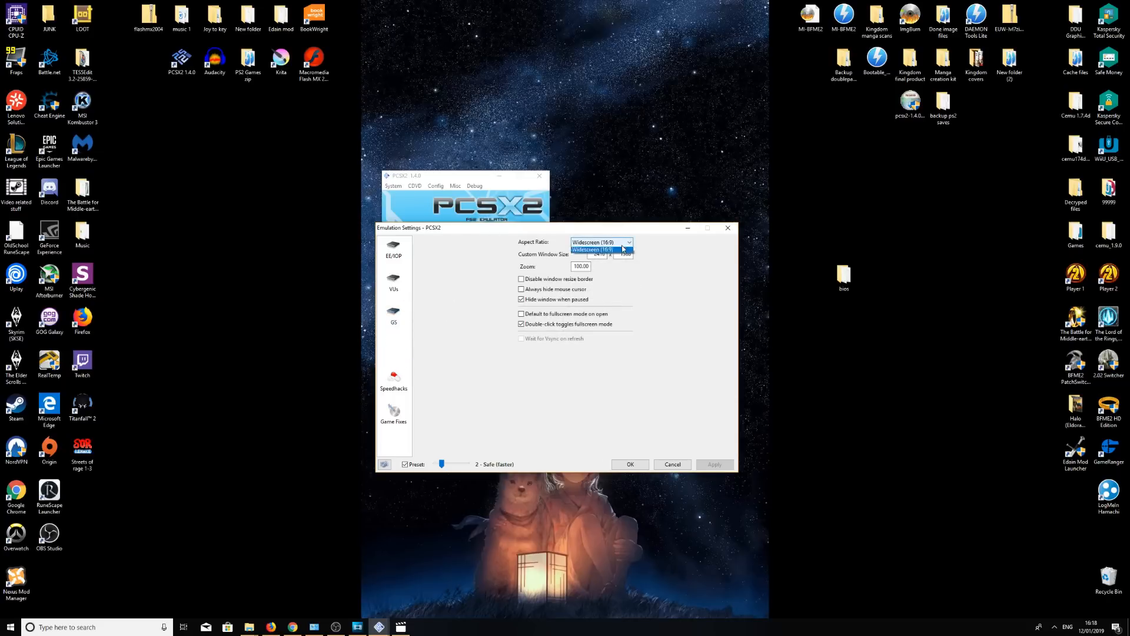
left_click(616, 244)
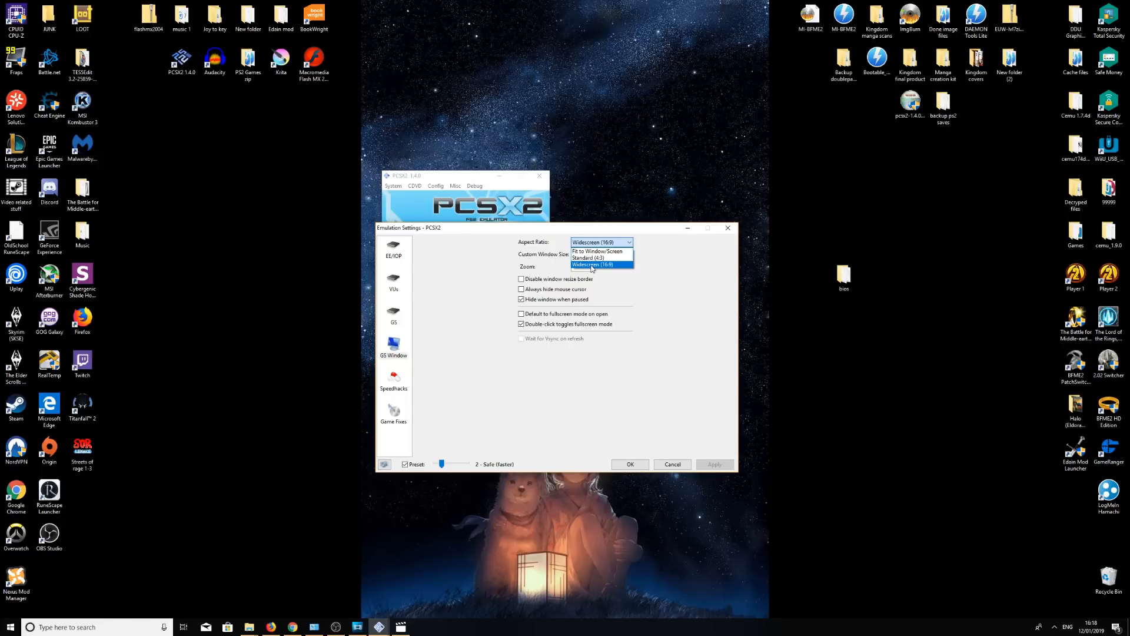
left_click(592, 265)
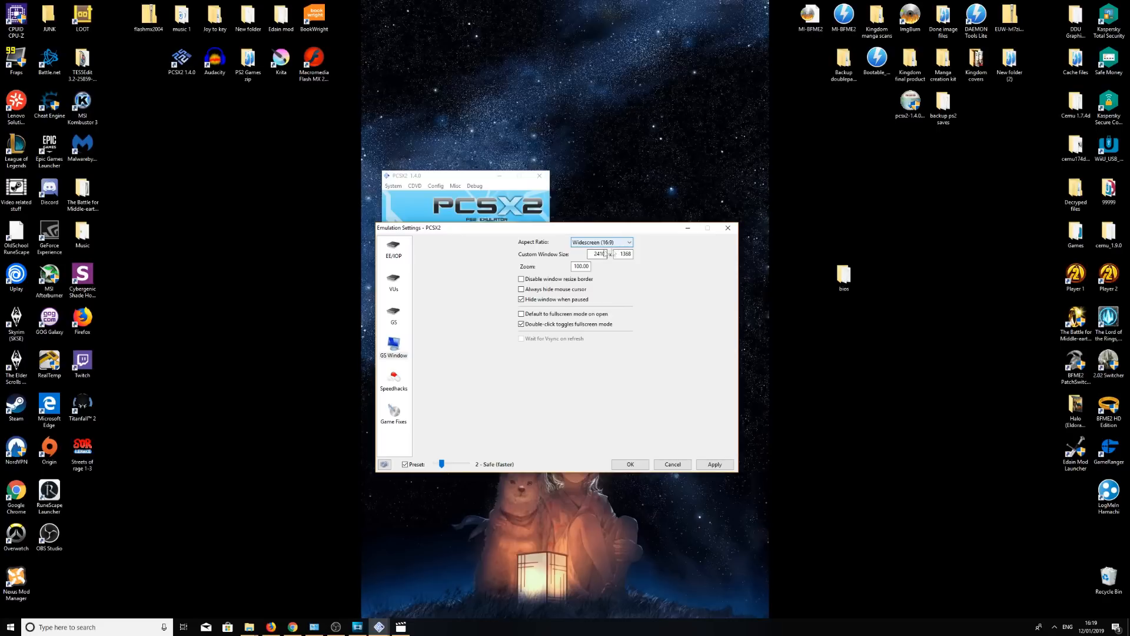
left_click(603, 255)
left_click(714, 464)
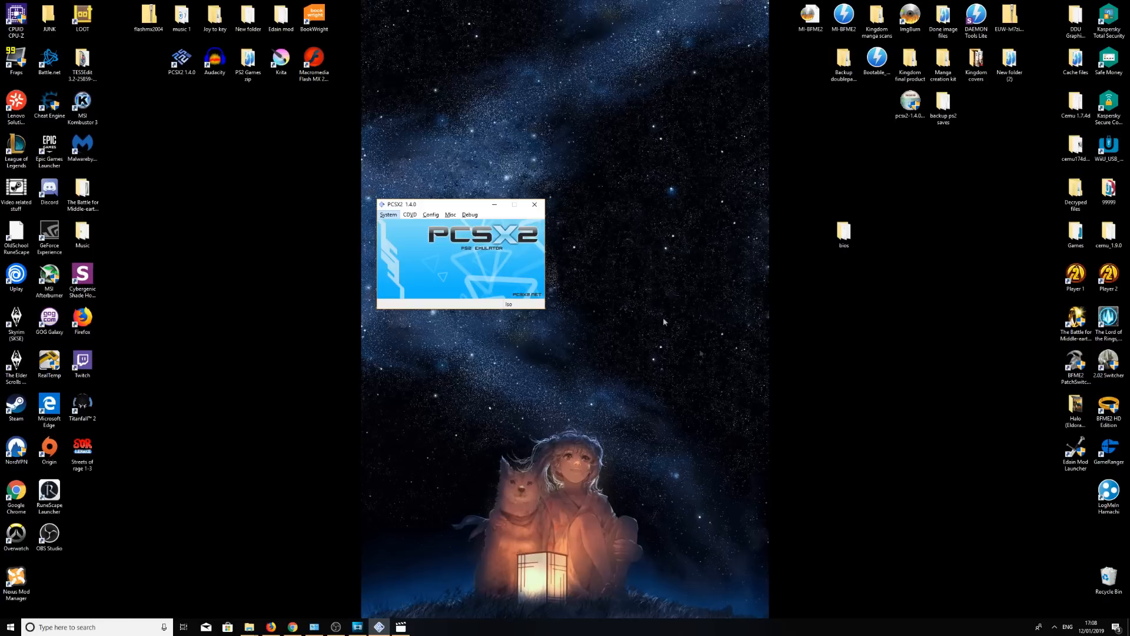
Step: Reopen Emulation Settings and switch to the Speedhacks page
left_click(430, 215)
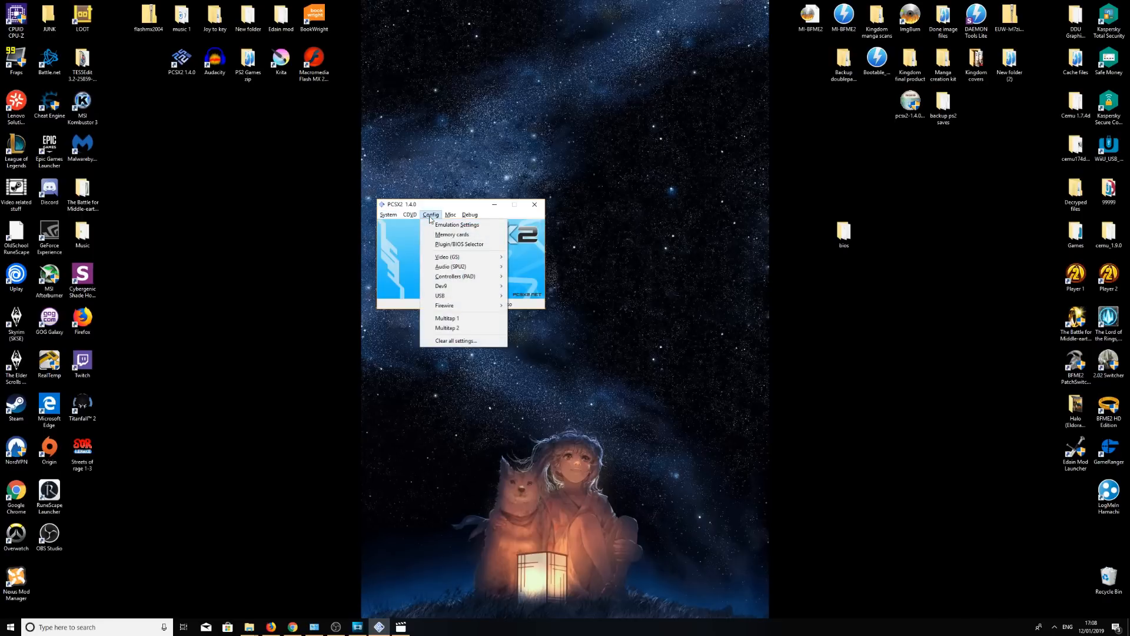
left_click(457, 224)
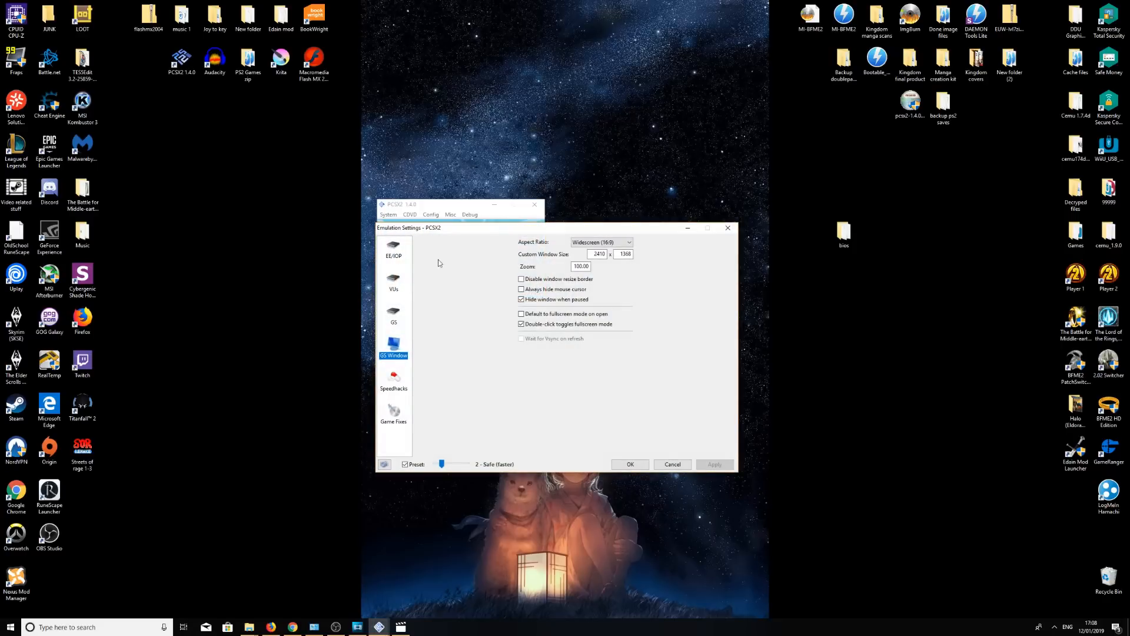
left_click(394, 378)
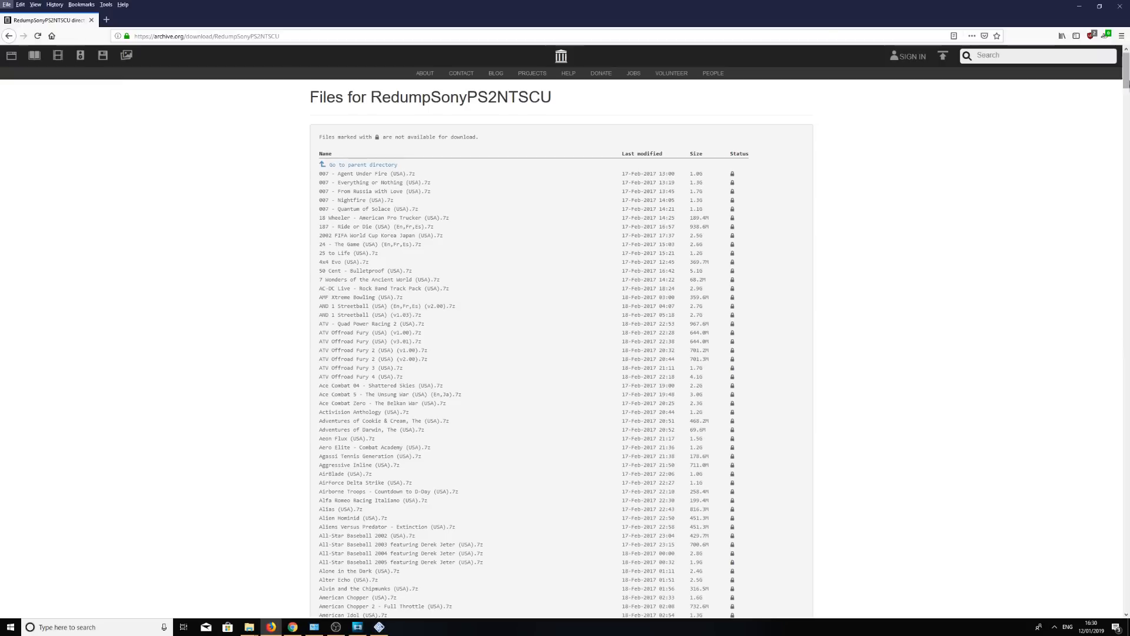
left_click_drag(1126, 80, 1125, 104)
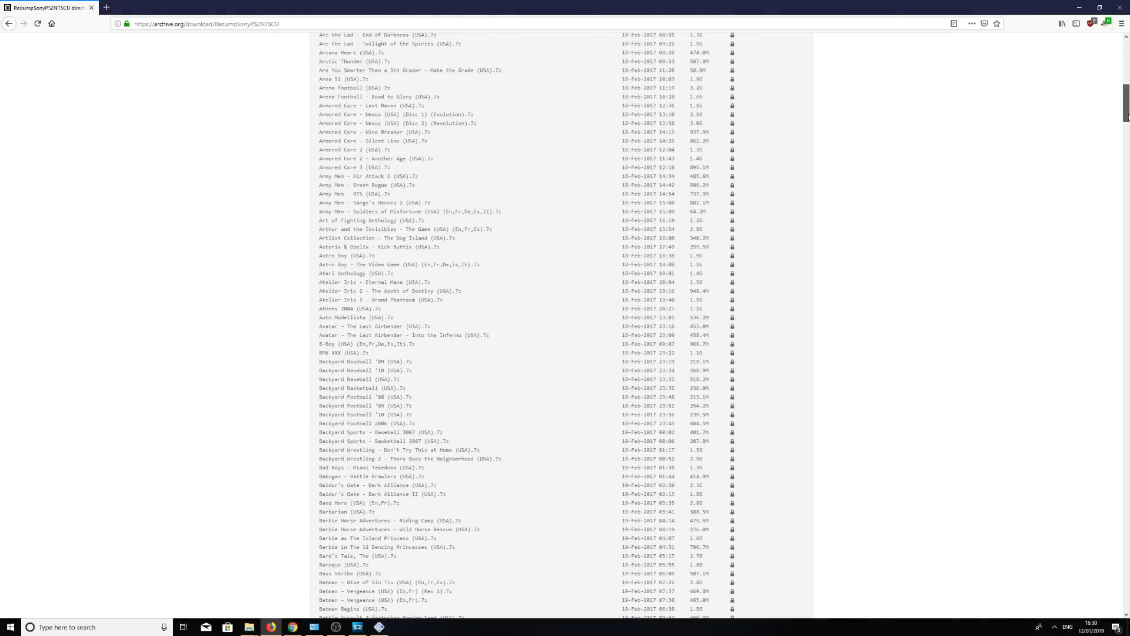
left_click_drag(1126, 104, 1123, 392)
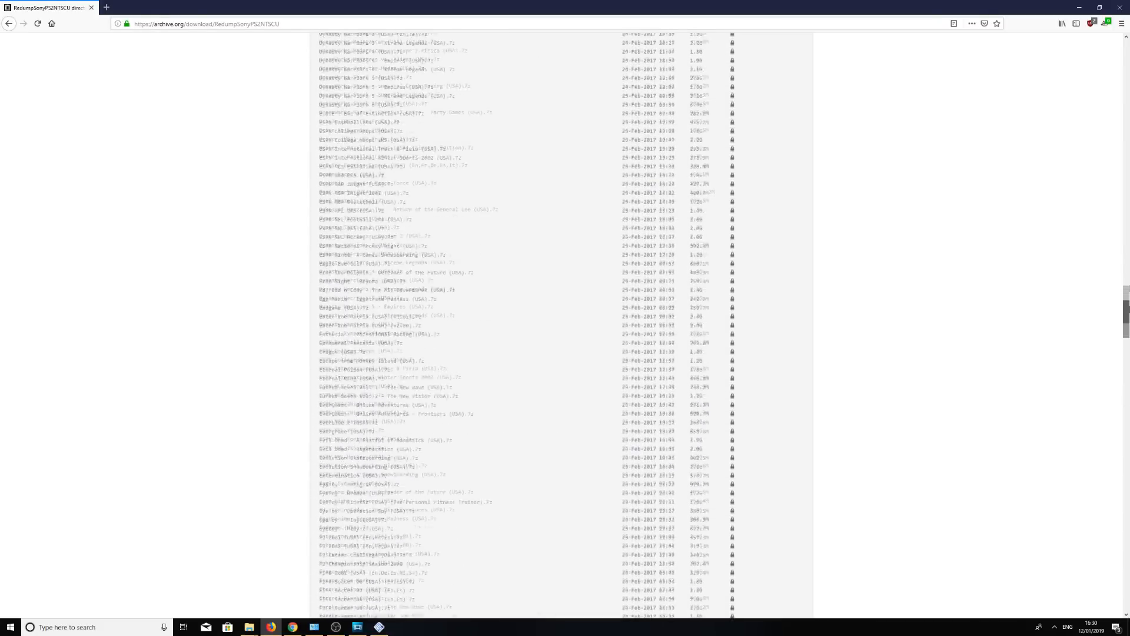
left_click_drag(1123, 392, 1126, 44)
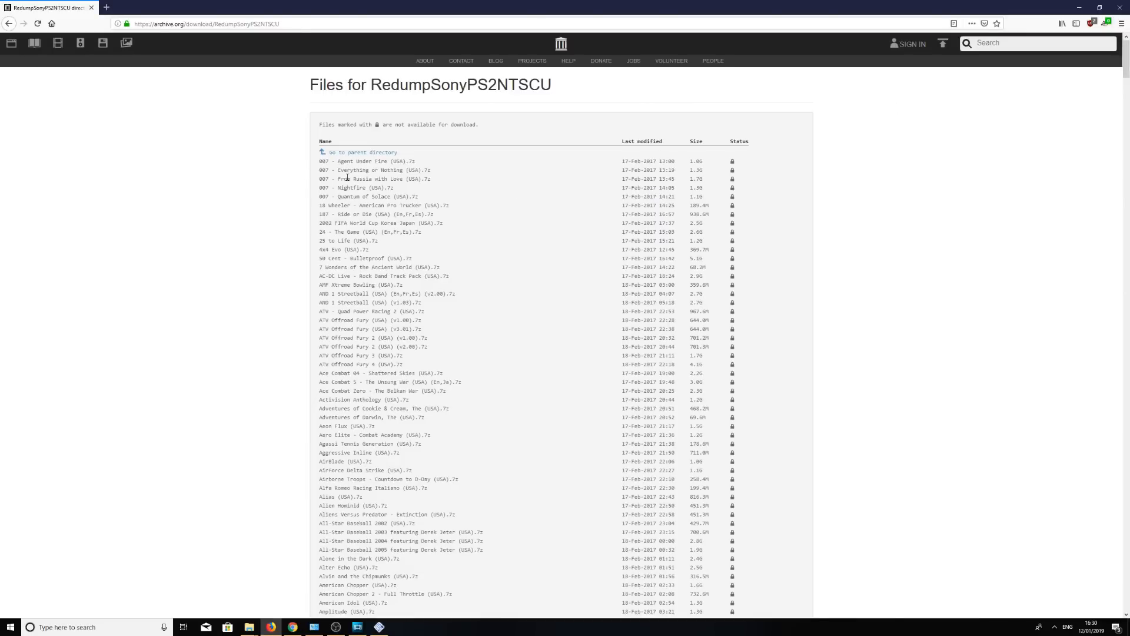
triple_click(740, 170)
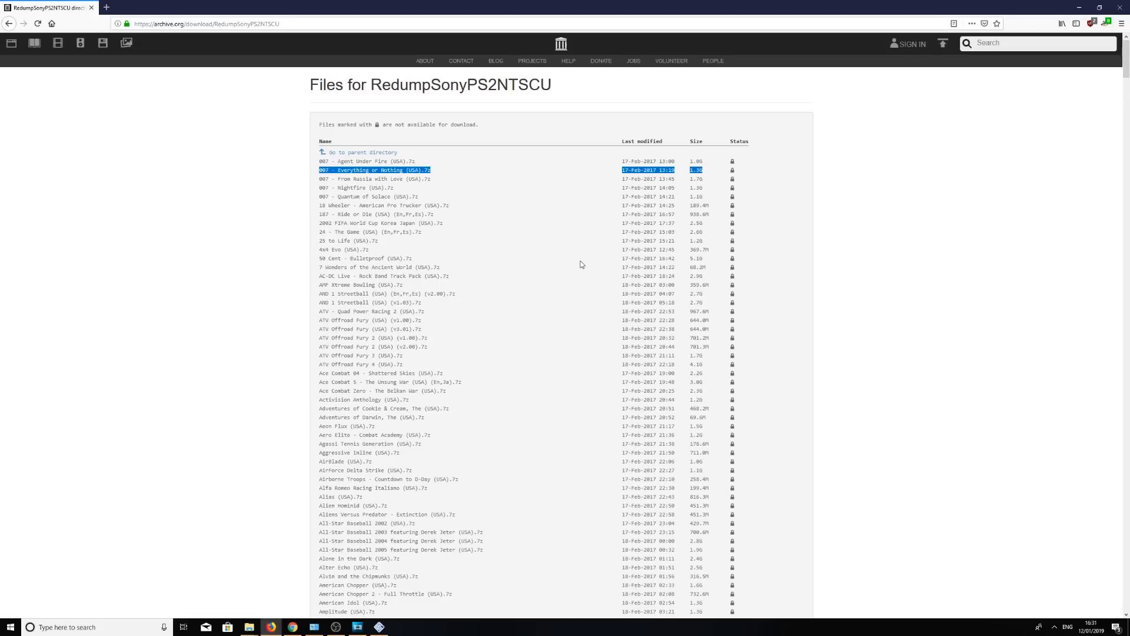
left_click(339, 200)
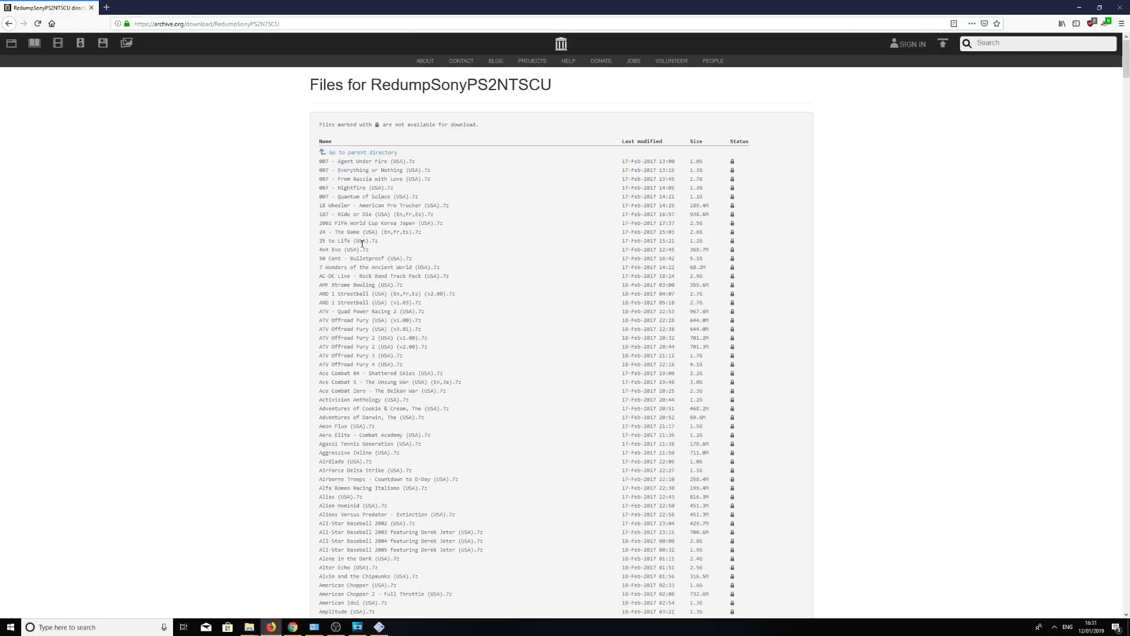
scroll(361, 243, "down", 1)
scroll(410, 285, "down", 1)
scroll(411, 284, "up", 1)
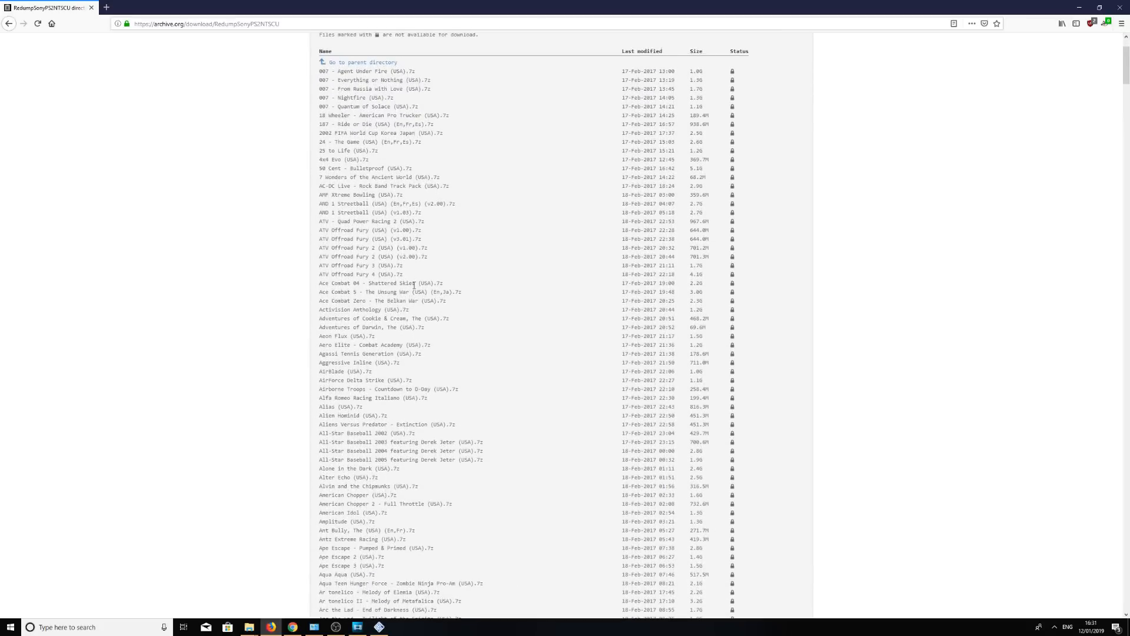
scroll(411, 284, "up", 2)
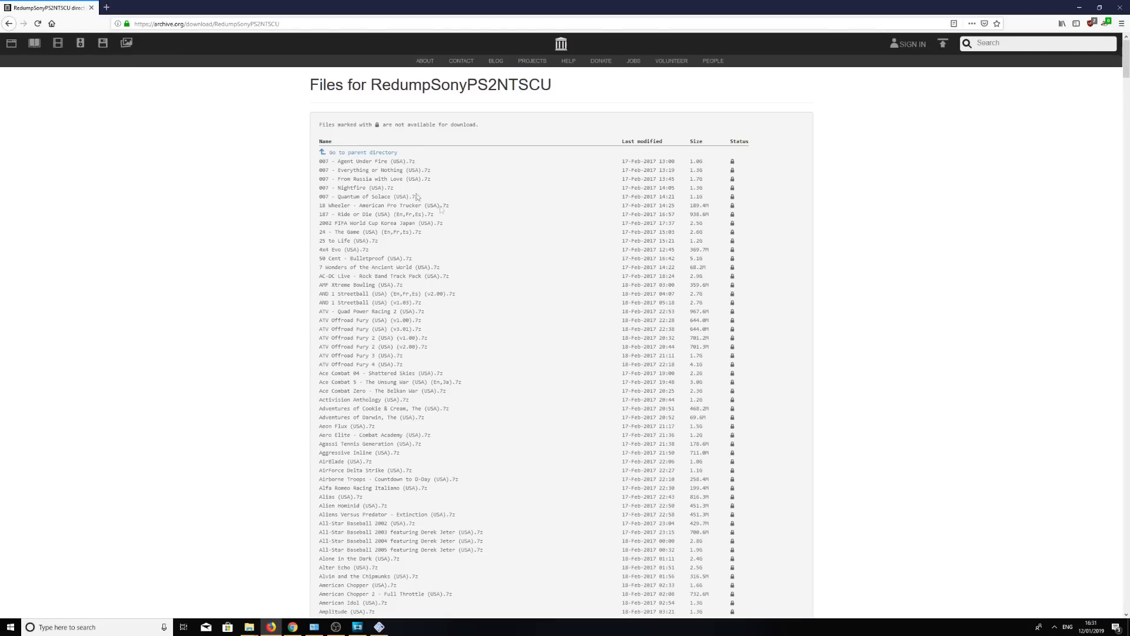
scroll(355, 174, "down", 1)
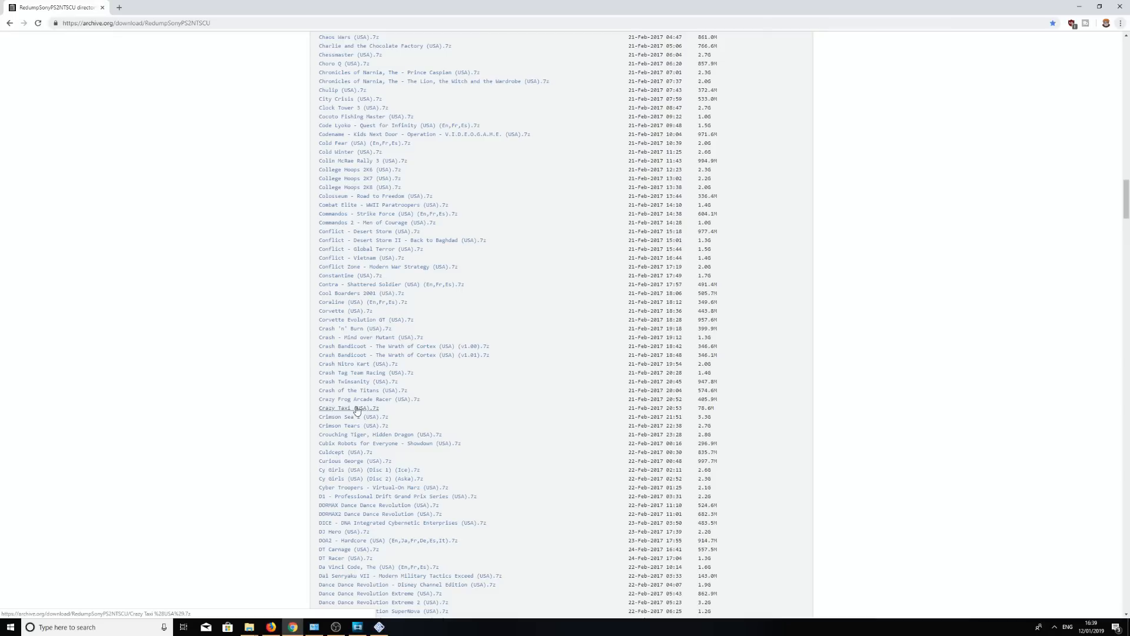
Step: Download the Crazy Taxi (USA).7z archive from the Redump PS2 listing
left_click(356, 409)
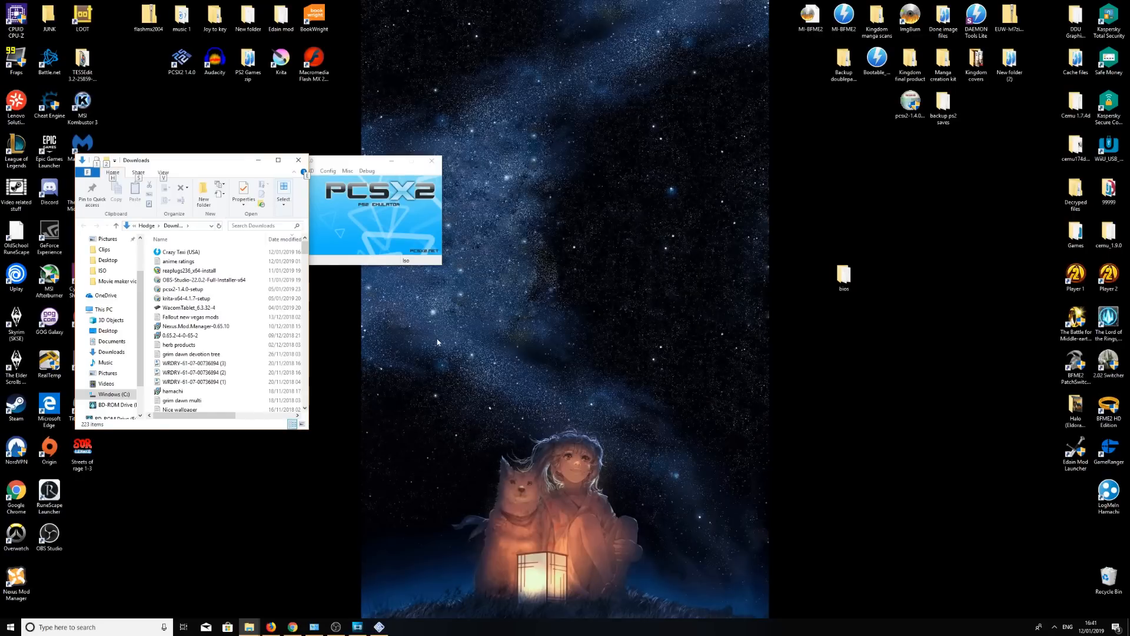
Step: Move Crazy Taxi (USA) from Downloads to the desktop and create a new desktop folder named ISO
left_click_drag(181, 252, 545, 360)
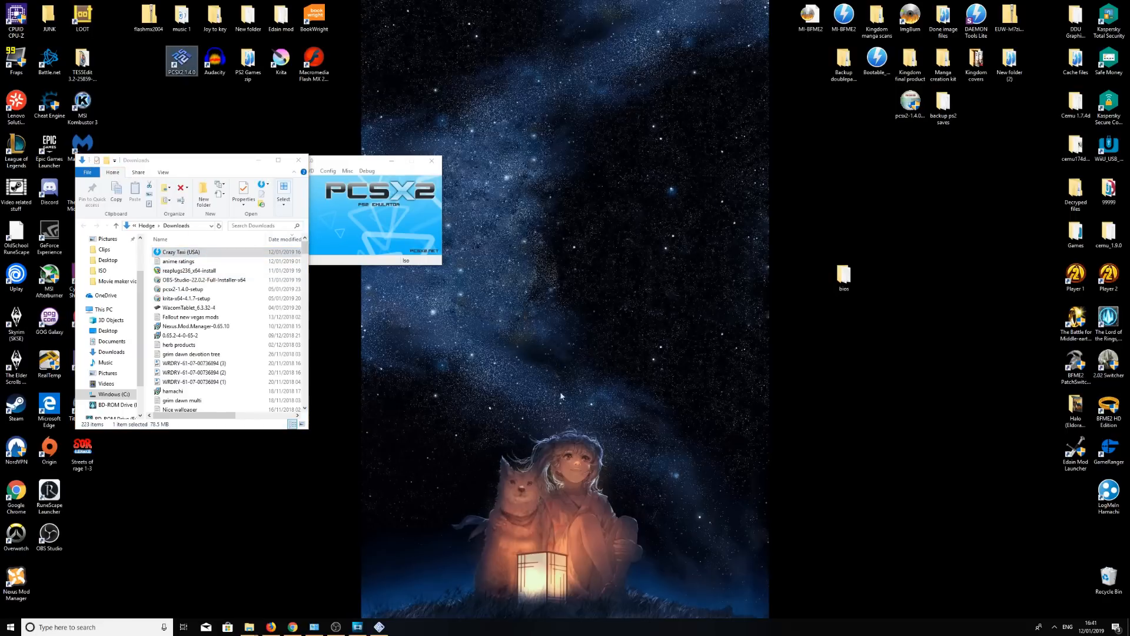
left_click(301, 160)
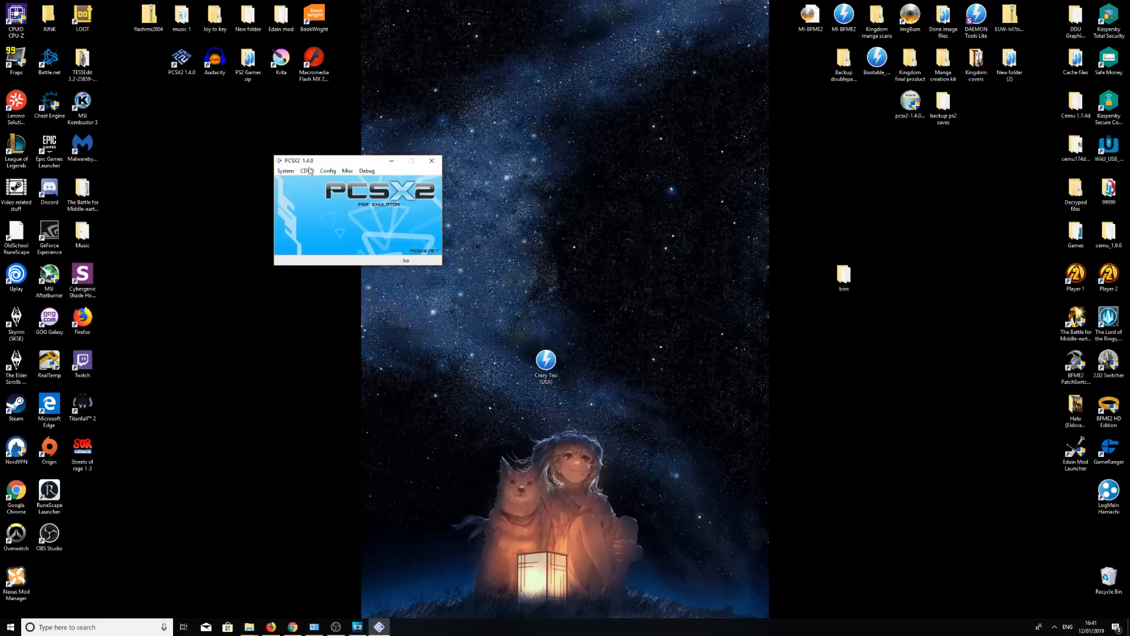
left_click_drag(843, 277, 843, 235)
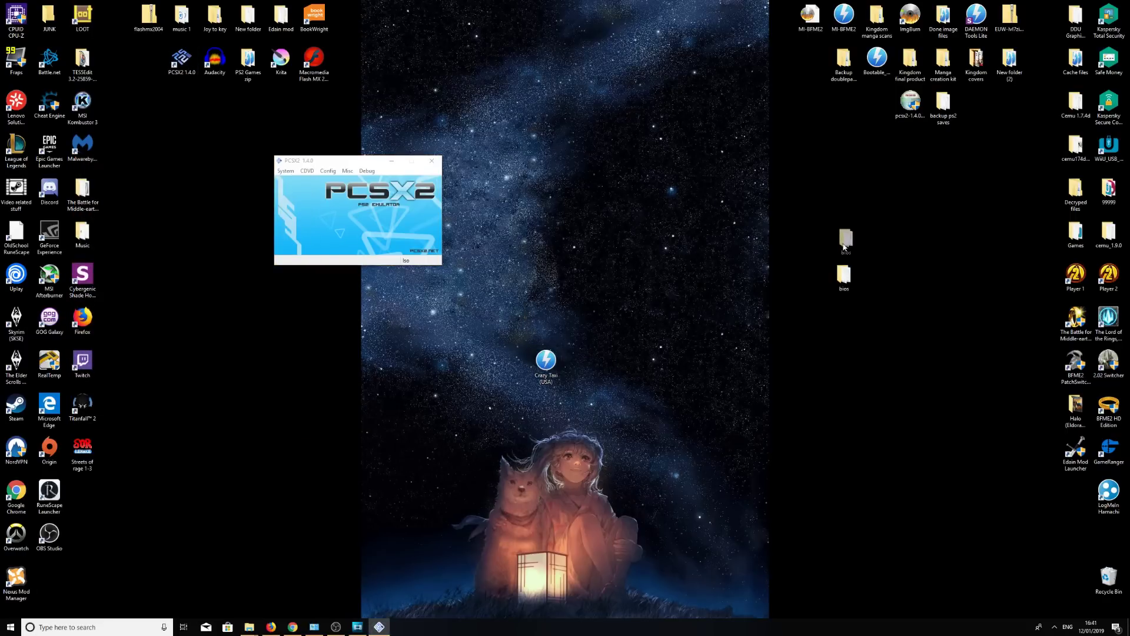
right_click(830, 350)
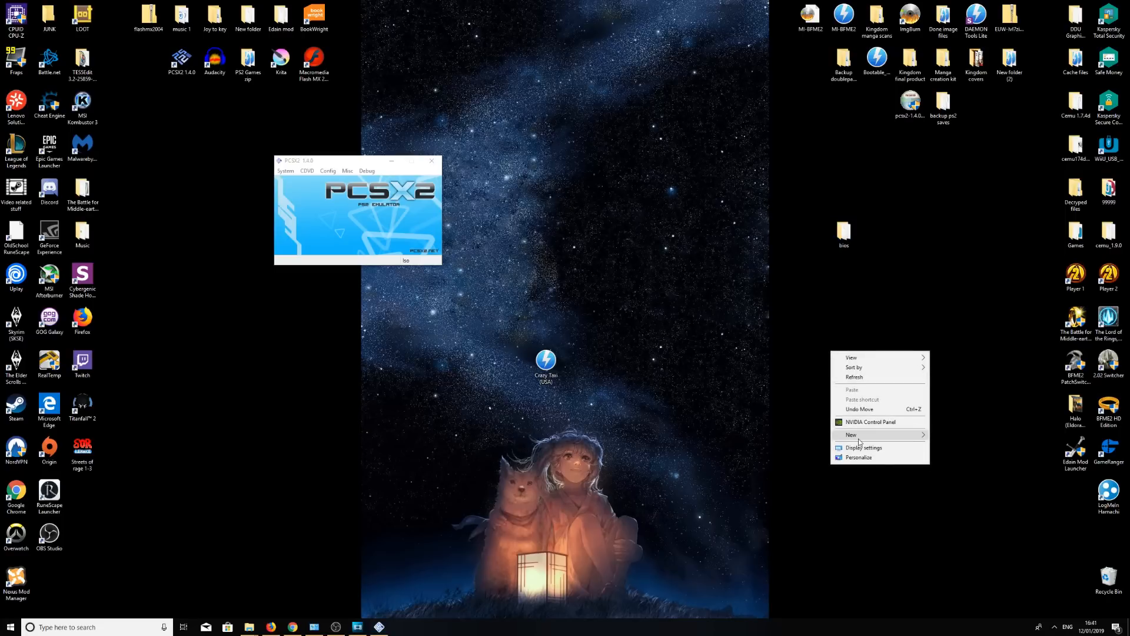
mouse_move(879, 435)
left_click(950, 435)
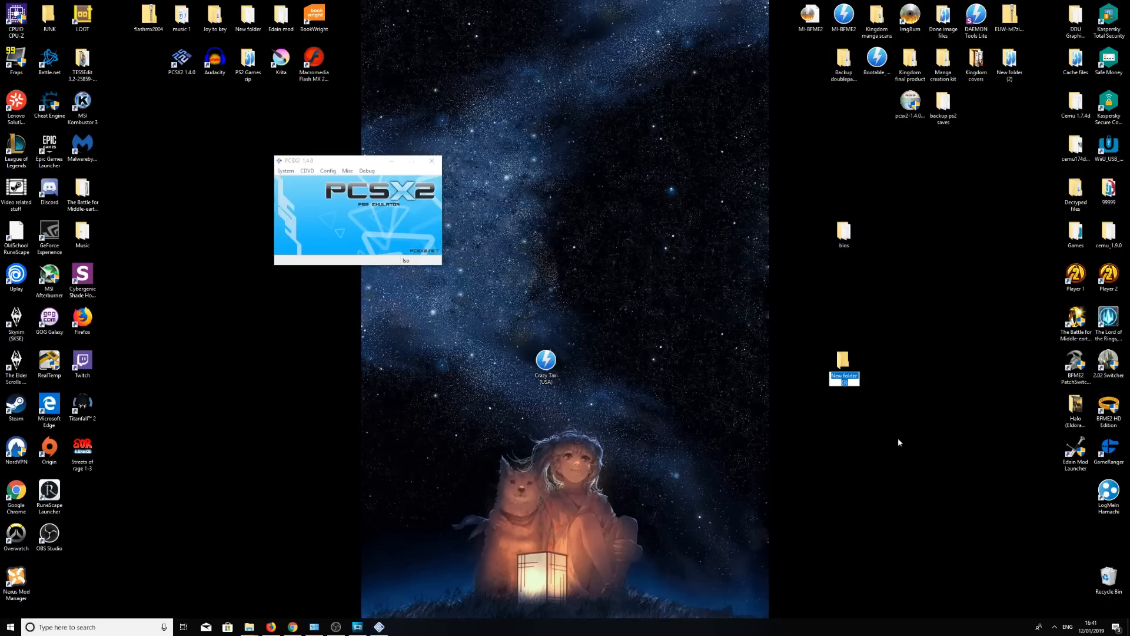
type("ISO")
key("Return")
Step: Move Crazy Taxi (USA) into the ISO folder and open that folder
left_click_drag(545, 364, 843, 360)
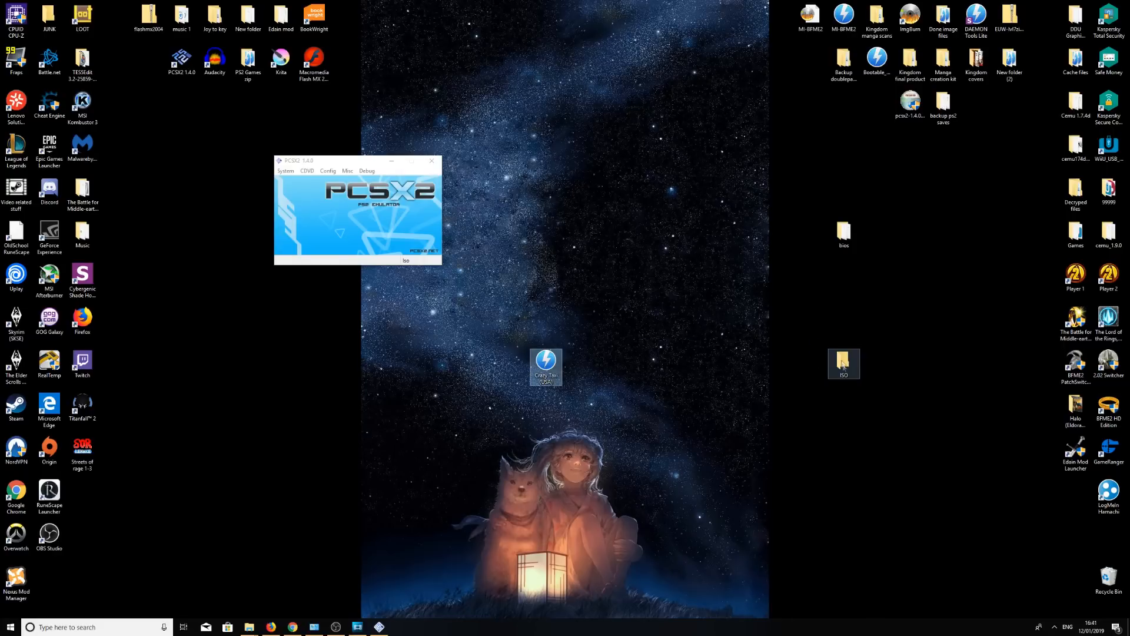
left_click_drag(853, 371, 853, 331)
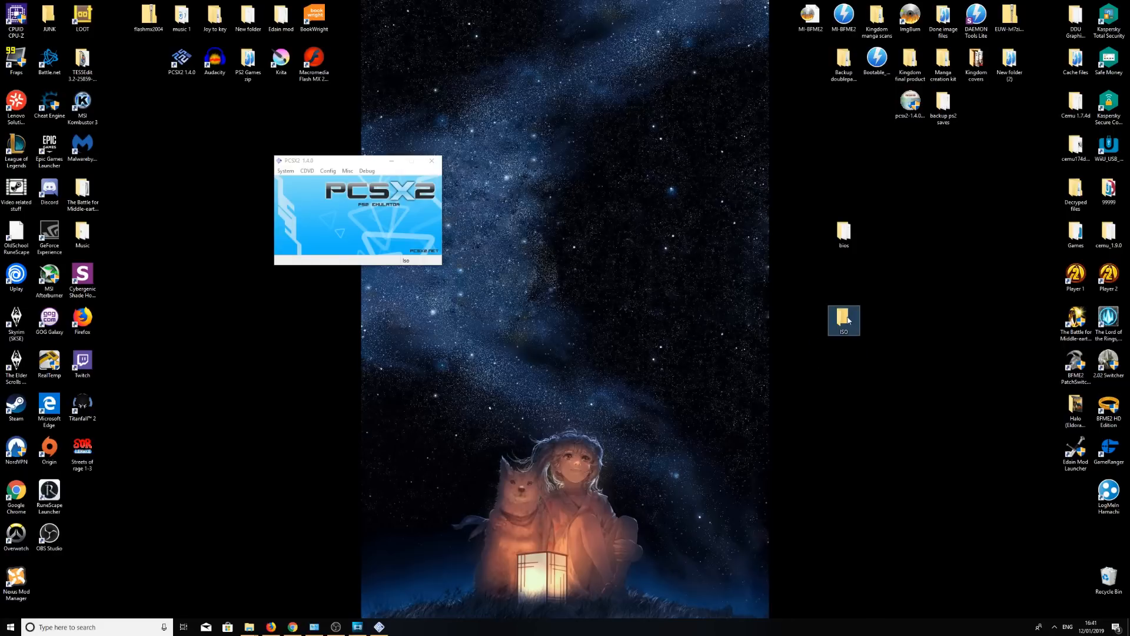
double_click(847, 320)
Step: Extract the Crazy Taxi (USA) archive here with 7-Zip and delete the archive afterwards
left_click(191, 265)
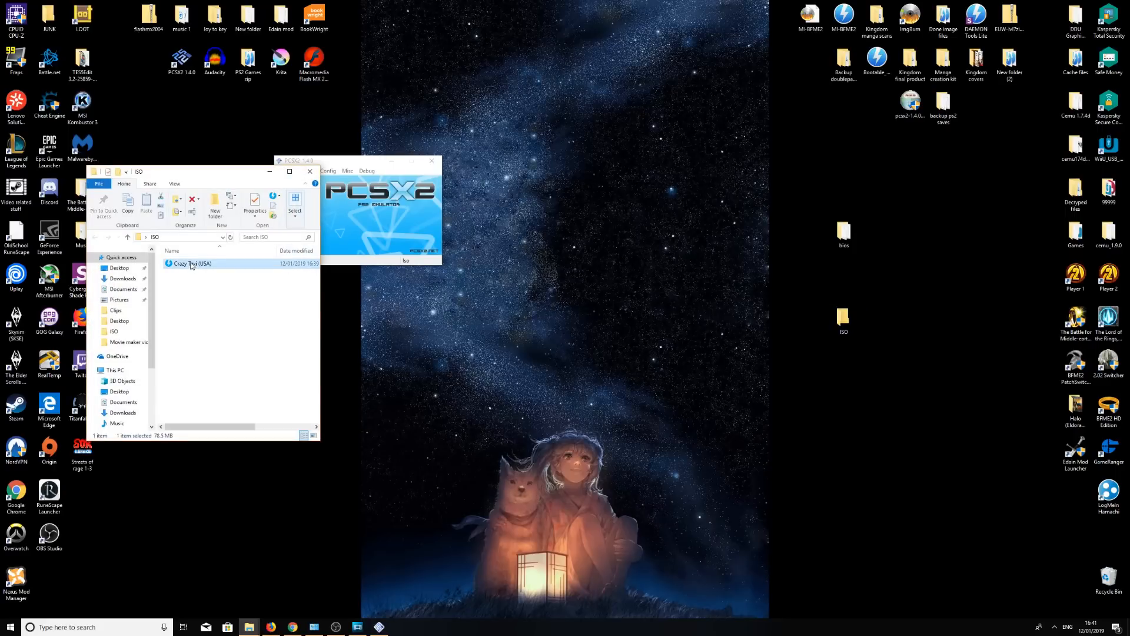
right_click(193, 265)
mouse_move(234, 290)
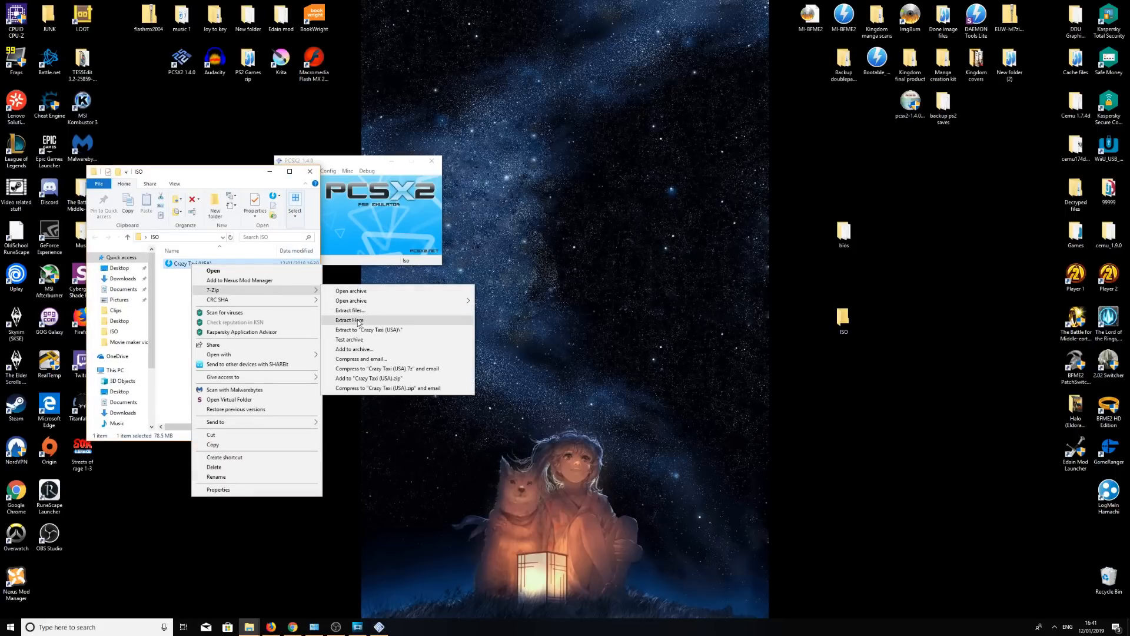
left_click(360, 320)
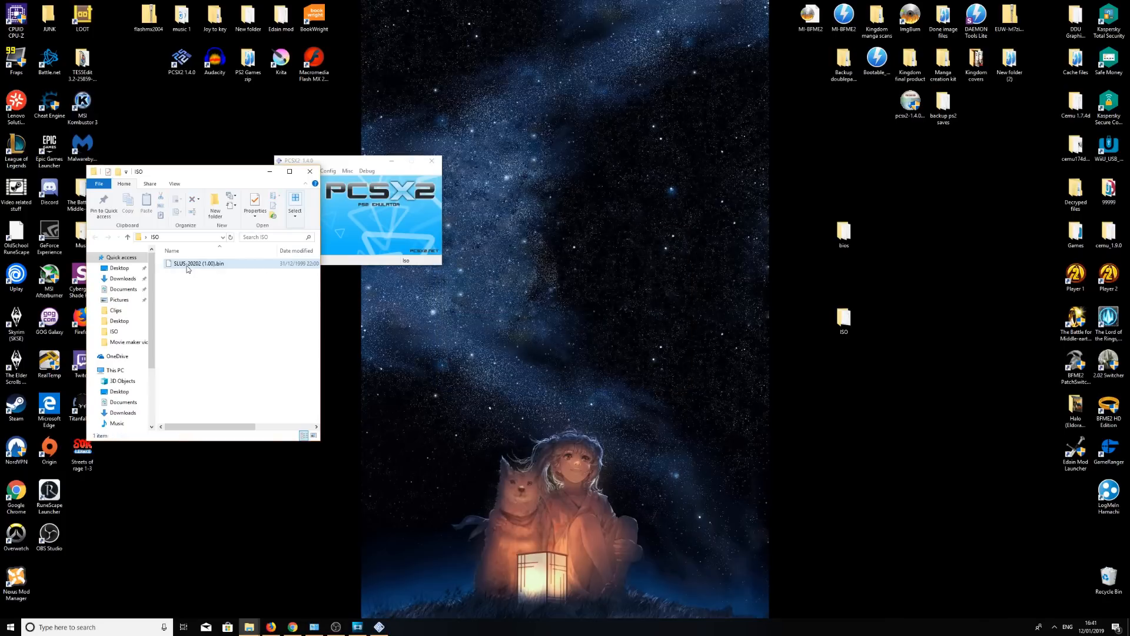
key("Delete")
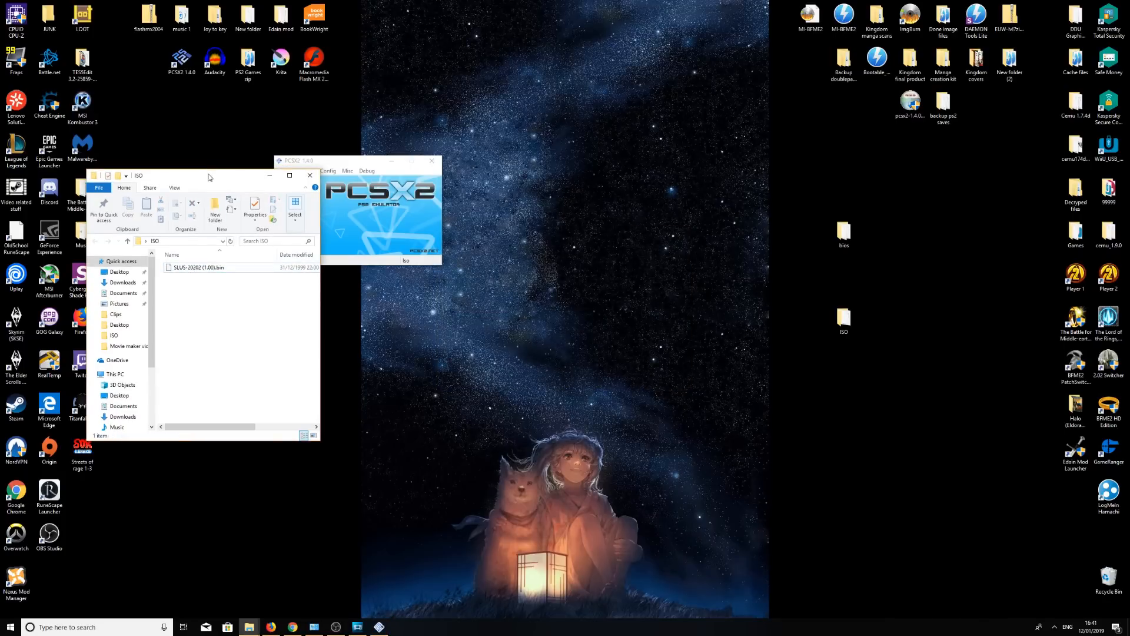
left_click_drag(207, 168, 568, 147)
Step: Rename the extracted SLUS-20202 (1.00).bin disc image to Taxi driver.bin
left_click(565, 246)
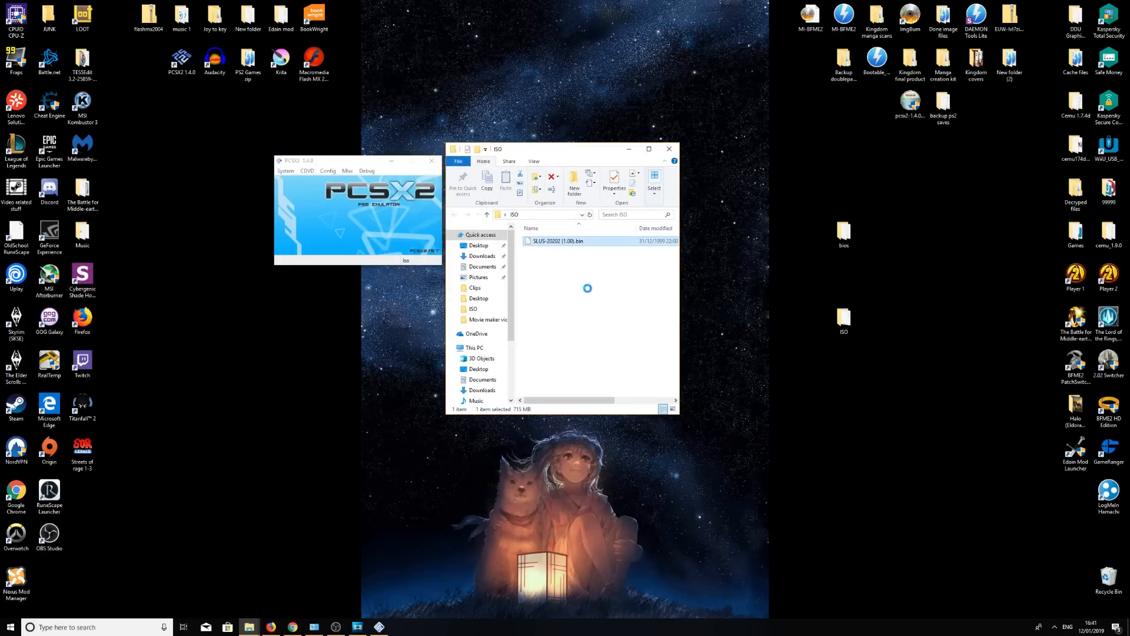
right_click(558, 247)
left_click(591, 433)
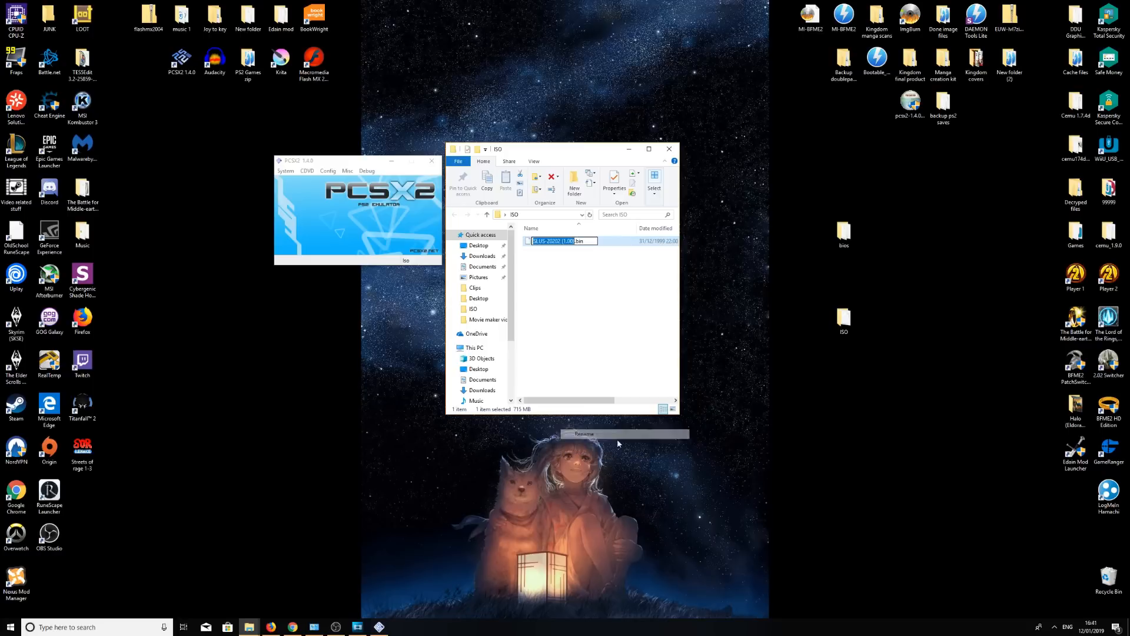
key("BackSpace")
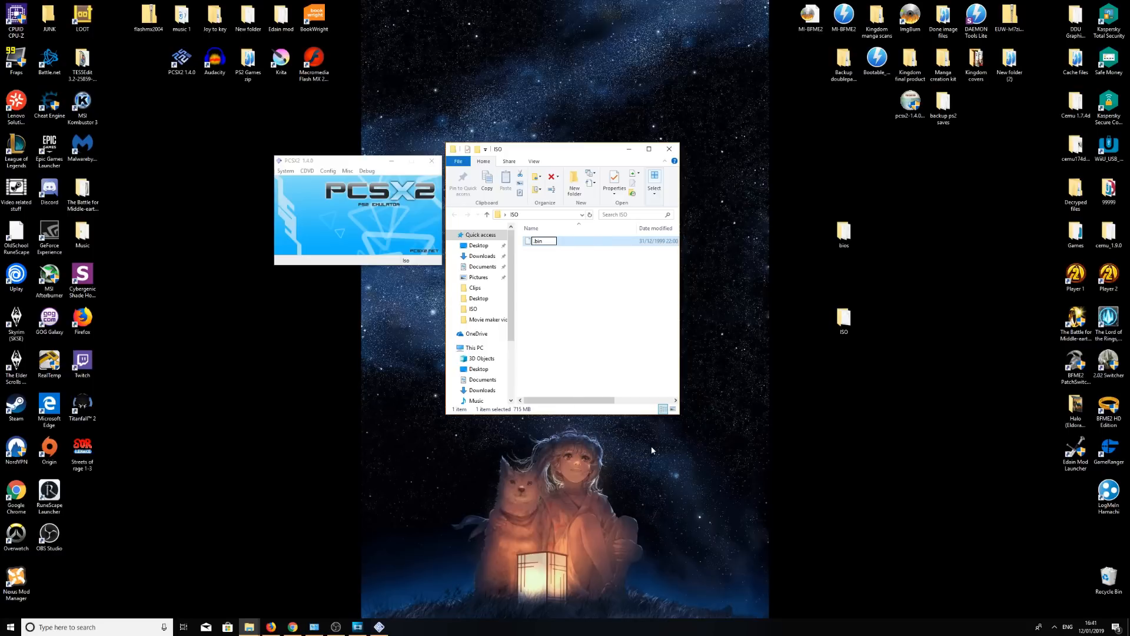
type("1e")
type(" d")
type("ve")
left_click(617, 303)
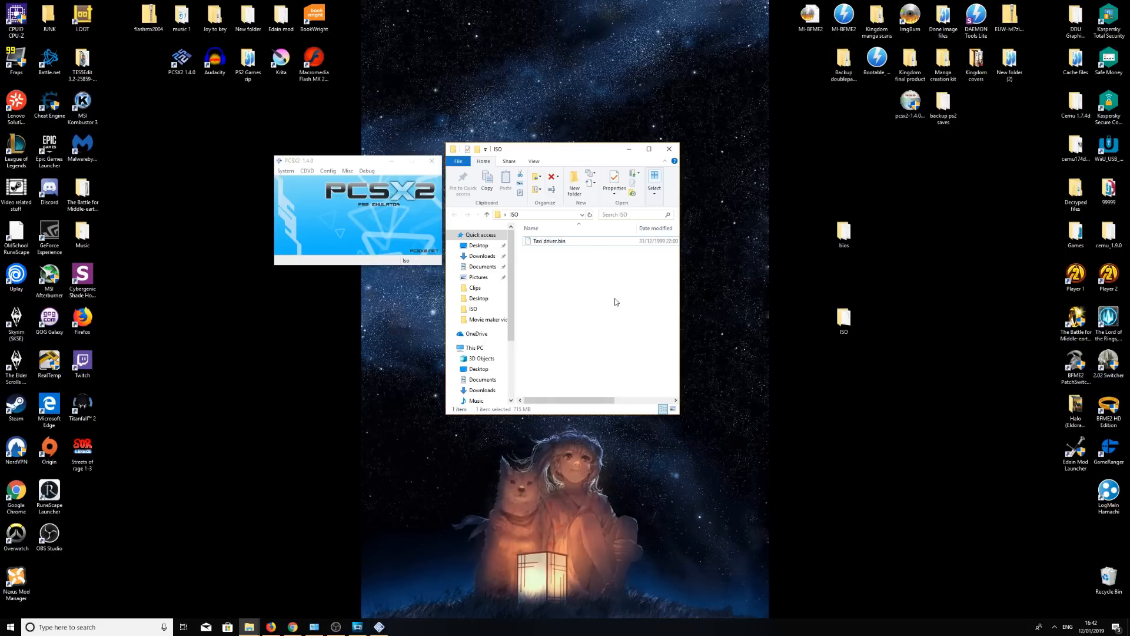
Step: Arrange the windows and open the PCSX2 1.4.0 installation folder from the shortcut's file location
left_click_drag(557, 150, 609, 63)
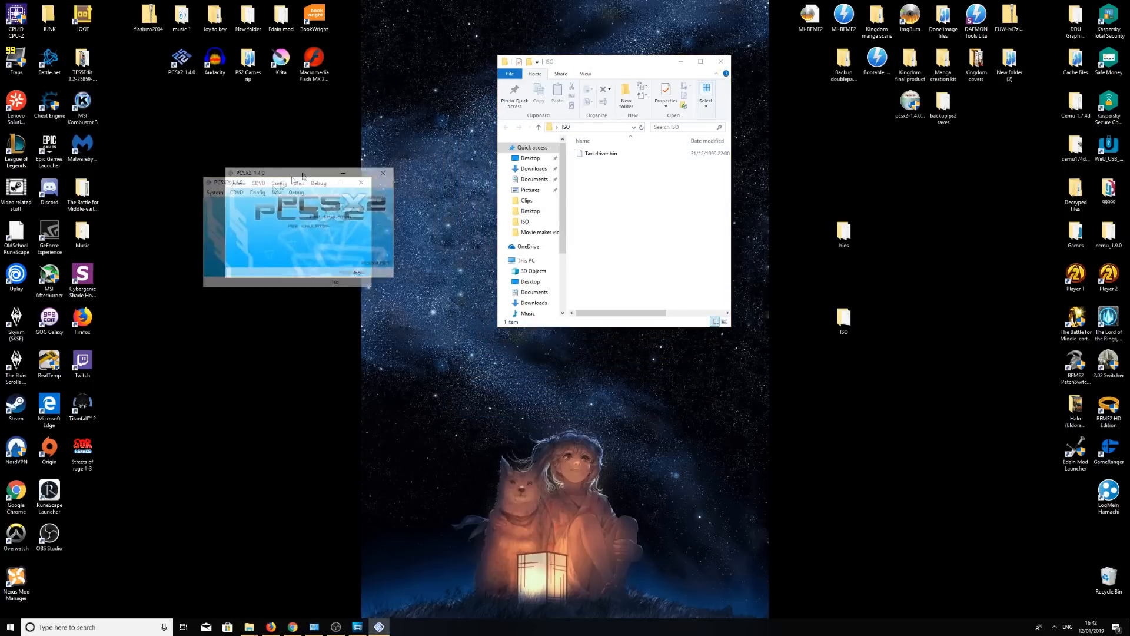
left_click_drag(353, 161, 230, 242)
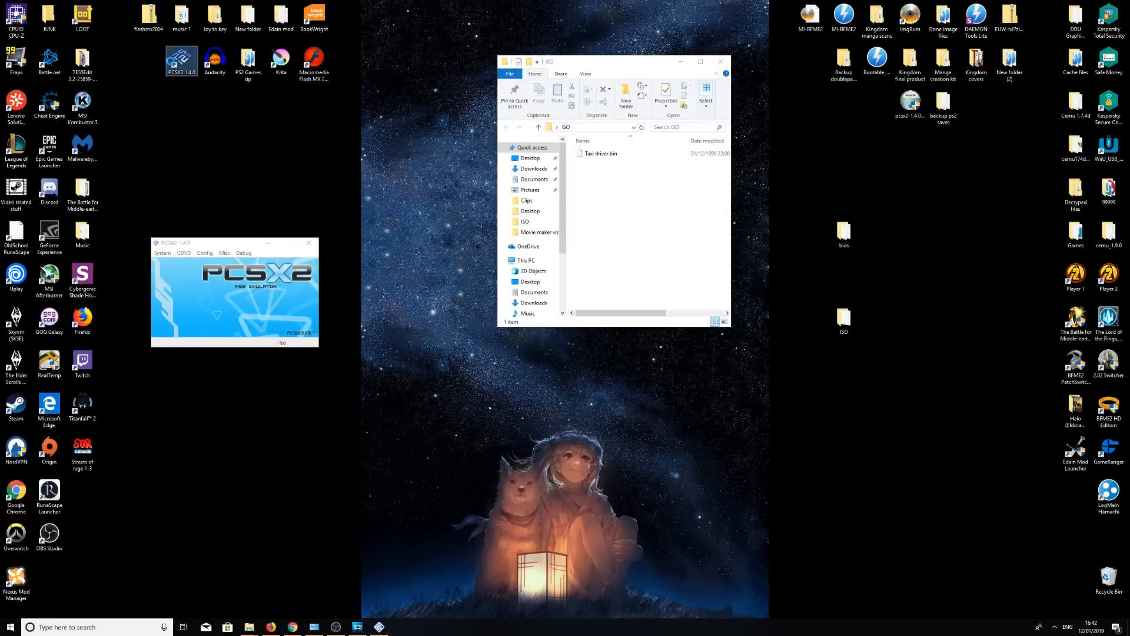
right_click(176, 65)
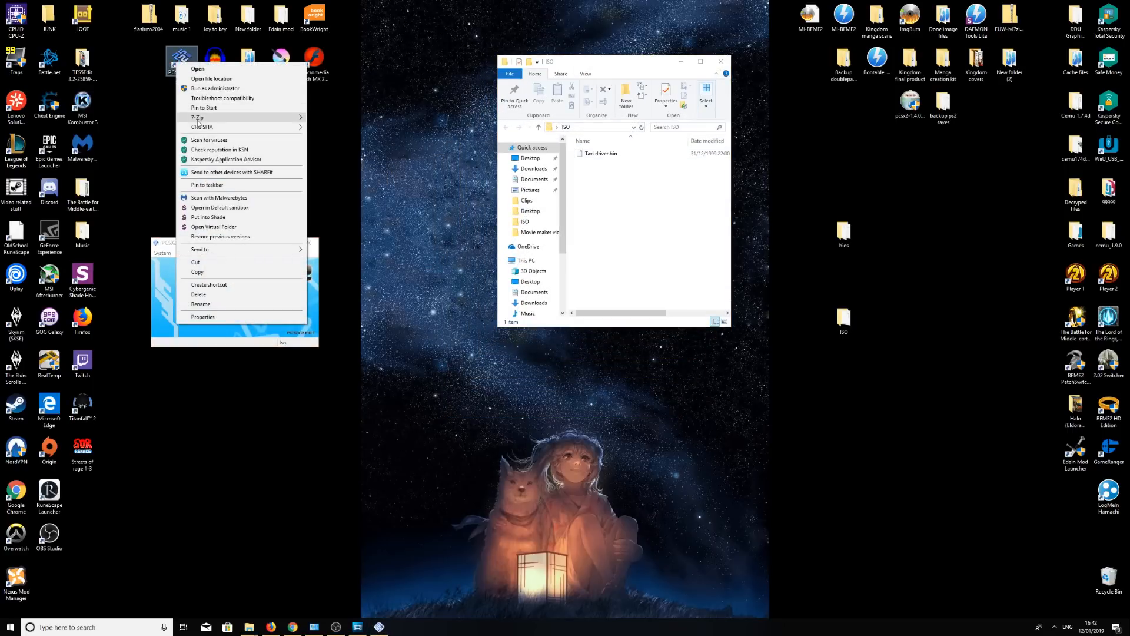
left_click(210, 77)
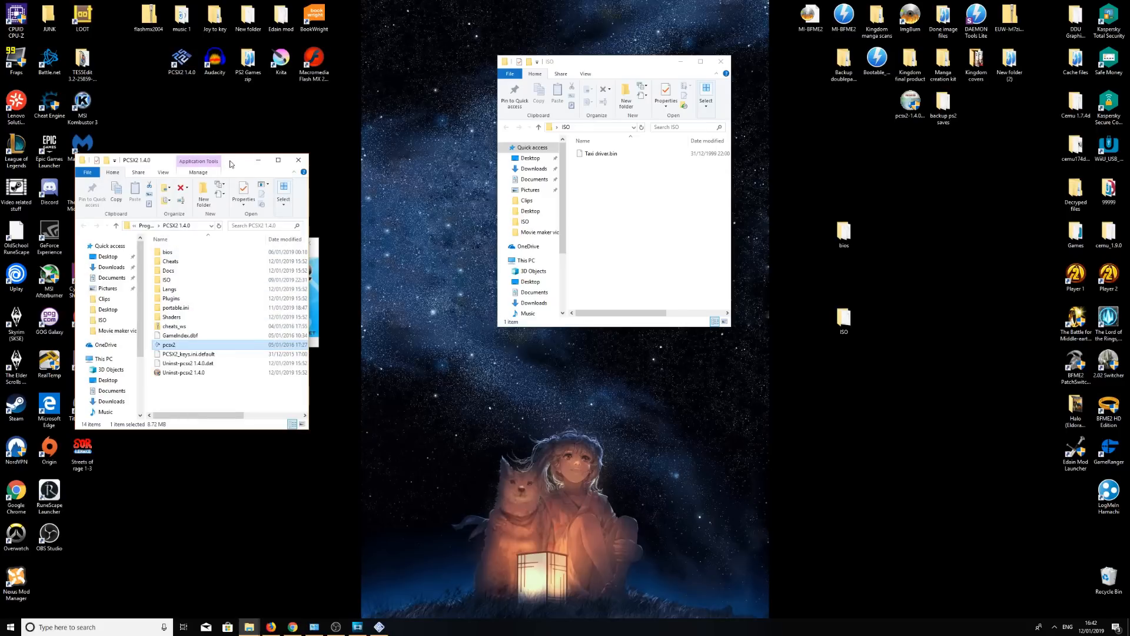
left_click_drag(229, 157, 350, 116)
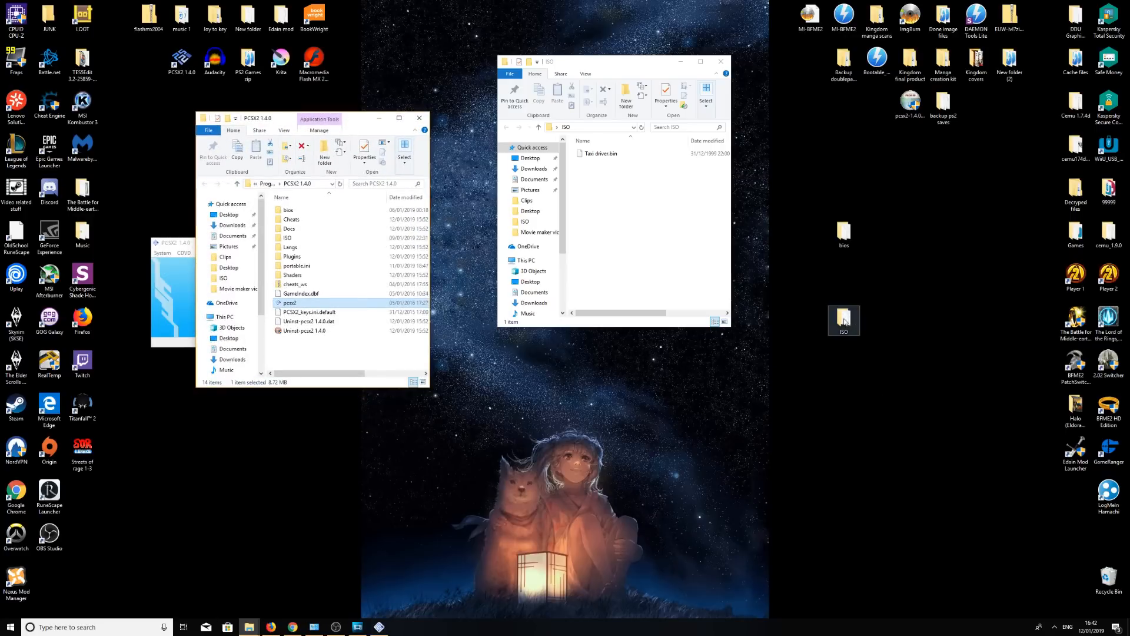
left_click_drag(839, 329, 833, 322)
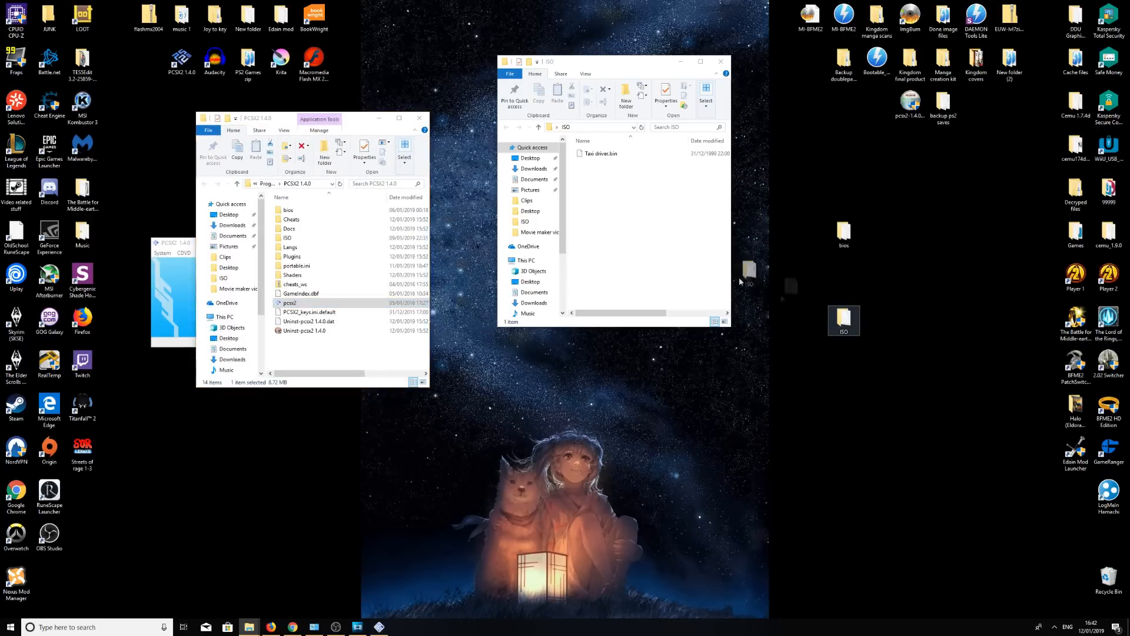
left_click(840, 319)
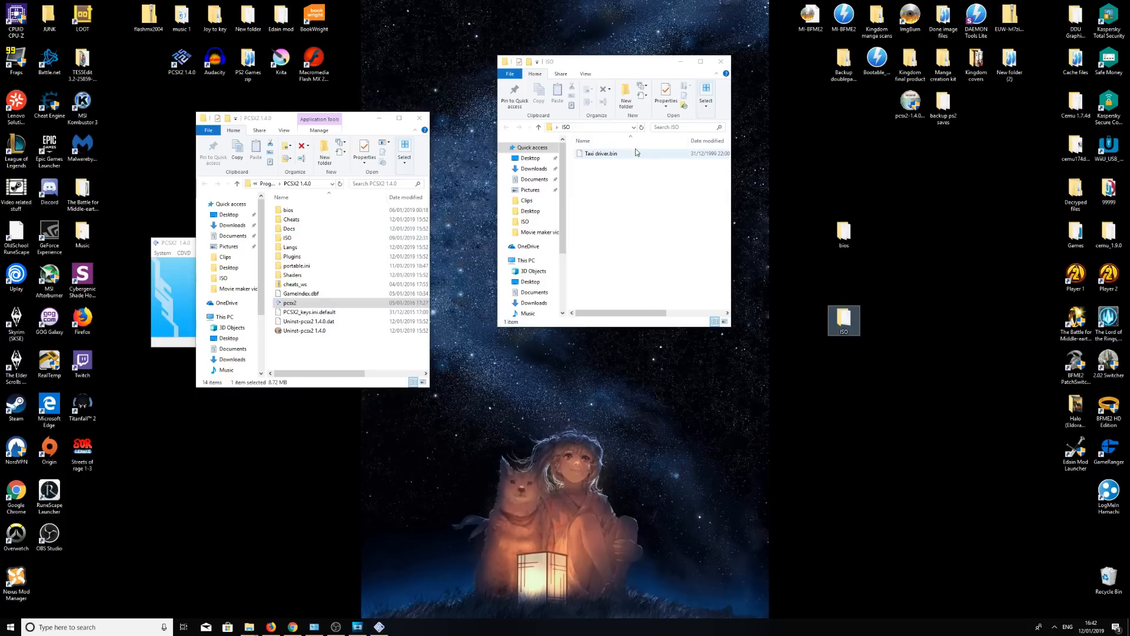
Step: Move Taxi driver.bin into PCSX2's ISO folder, granting administrator permission
double_click(294, 239)
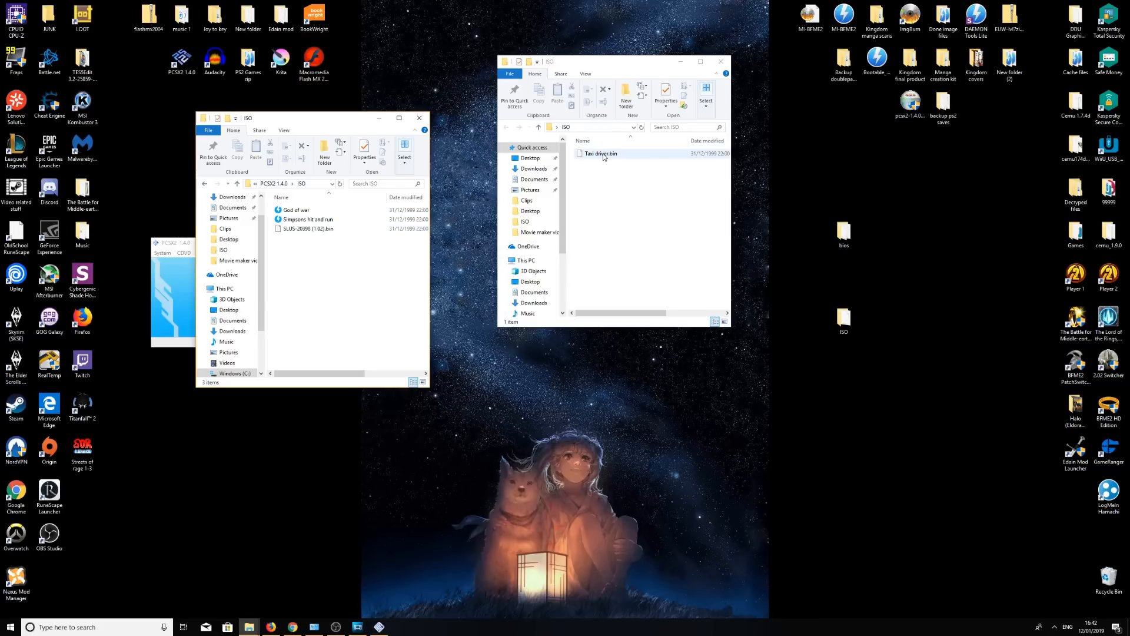
left_click_drag(603, 157, 299, 268)
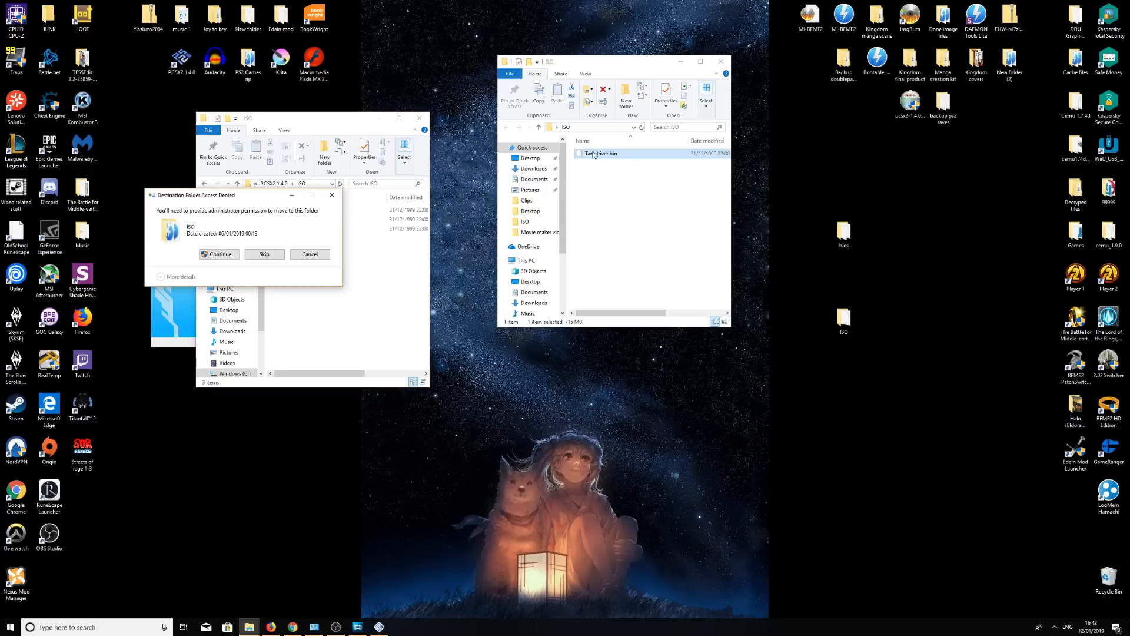
left_click(219, 254)
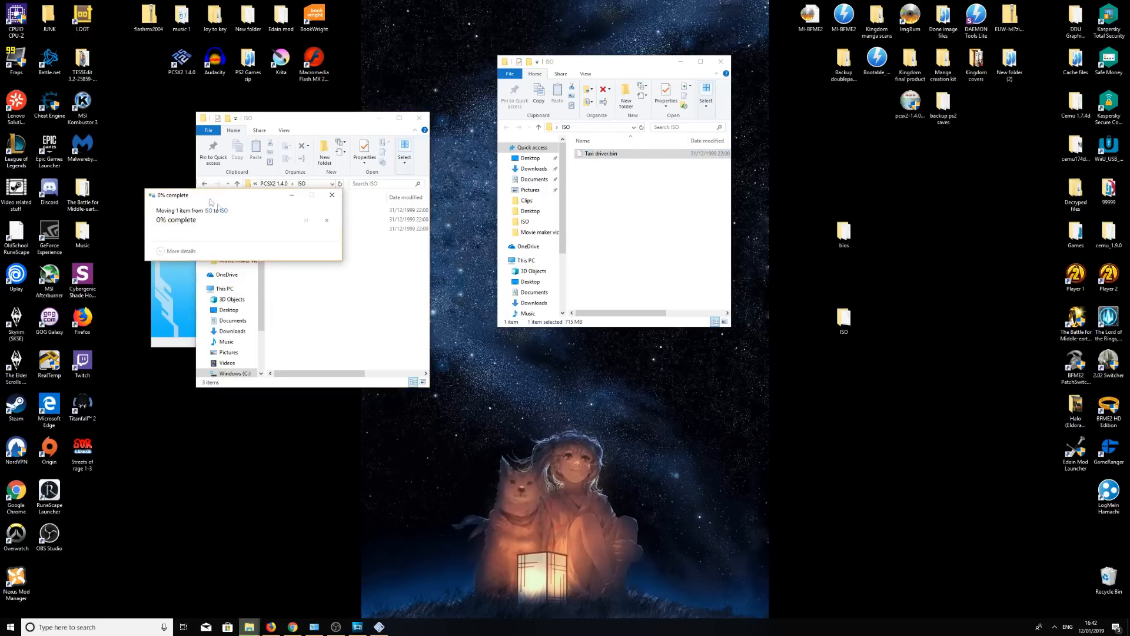
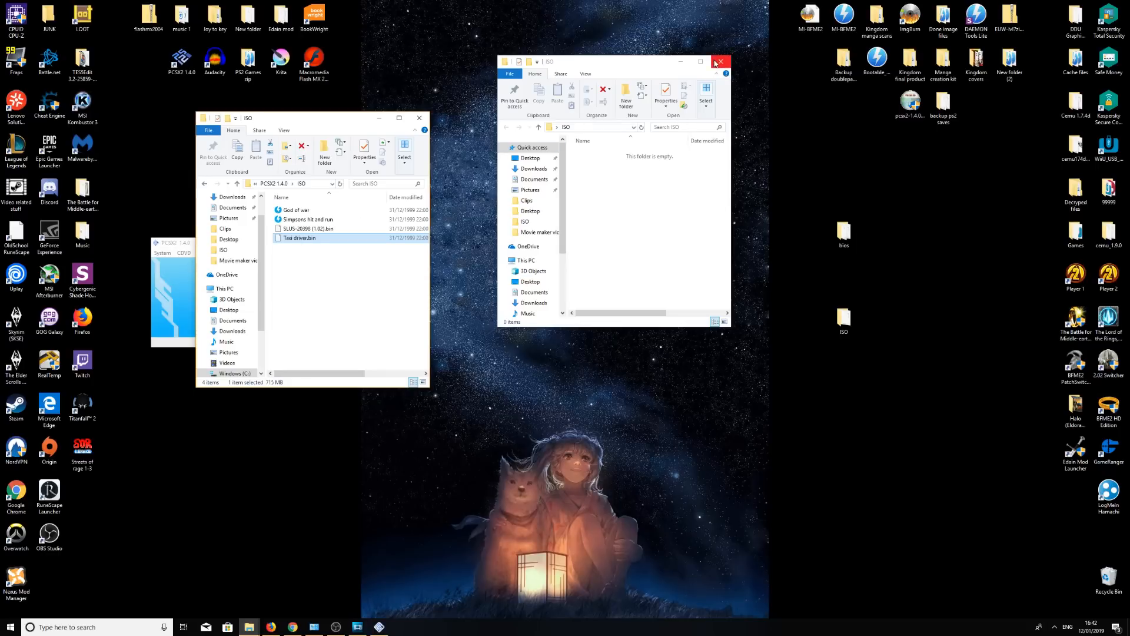
Step: Close the empty ISO window and return the remaining window to the PCSX2 1.4.0 folder
left_click(717, 62)
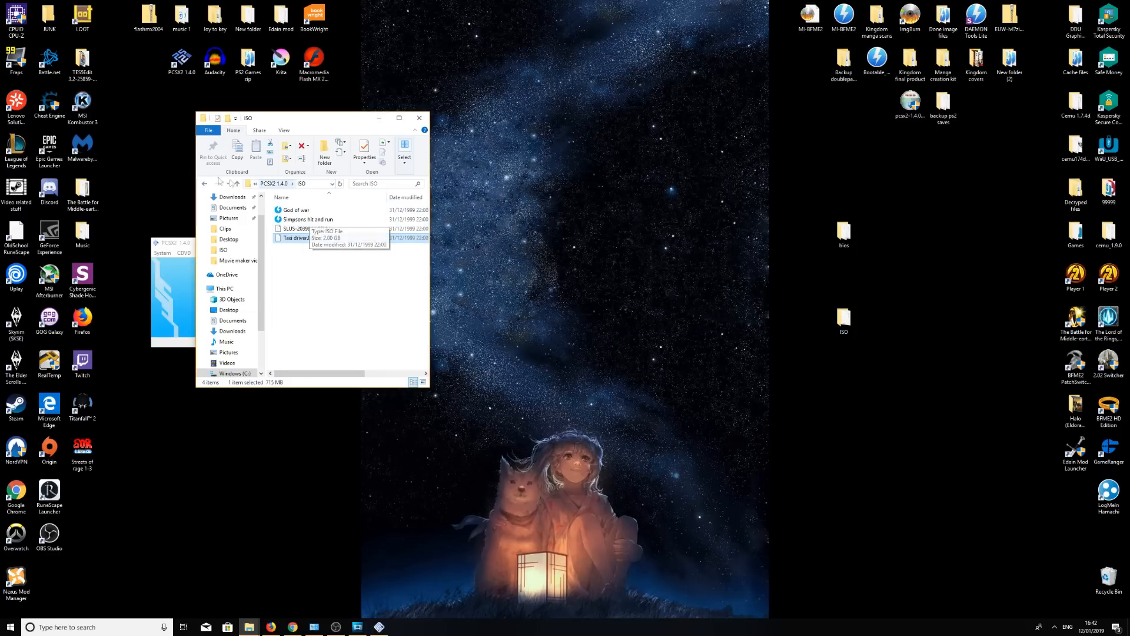
left_click(201, 183)
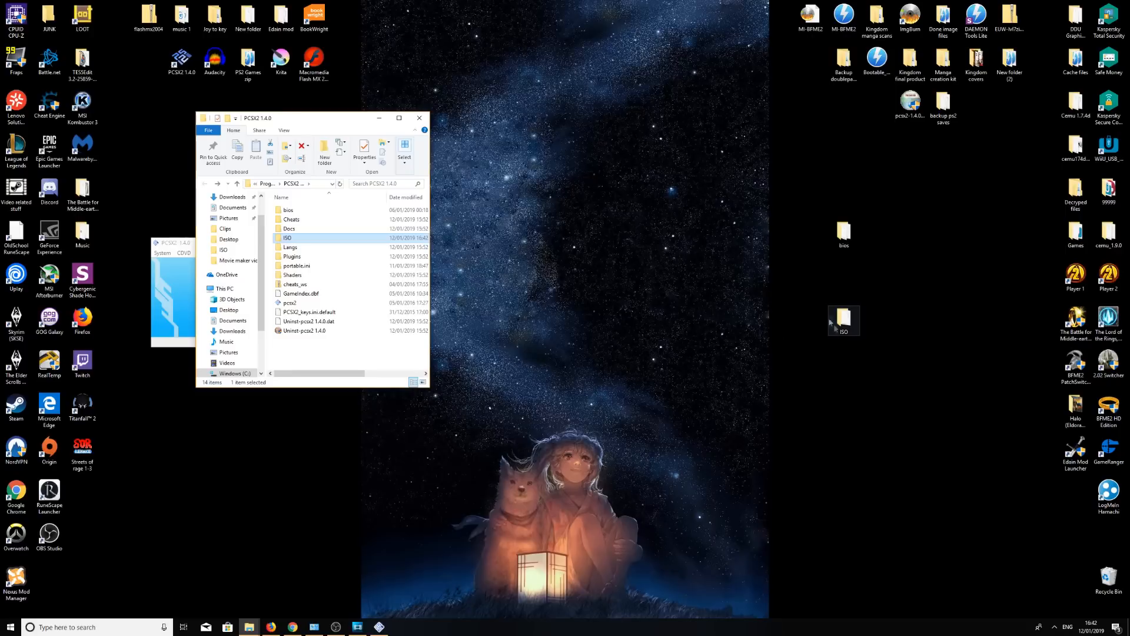
left_click_drag(322, 121, 532, 162)
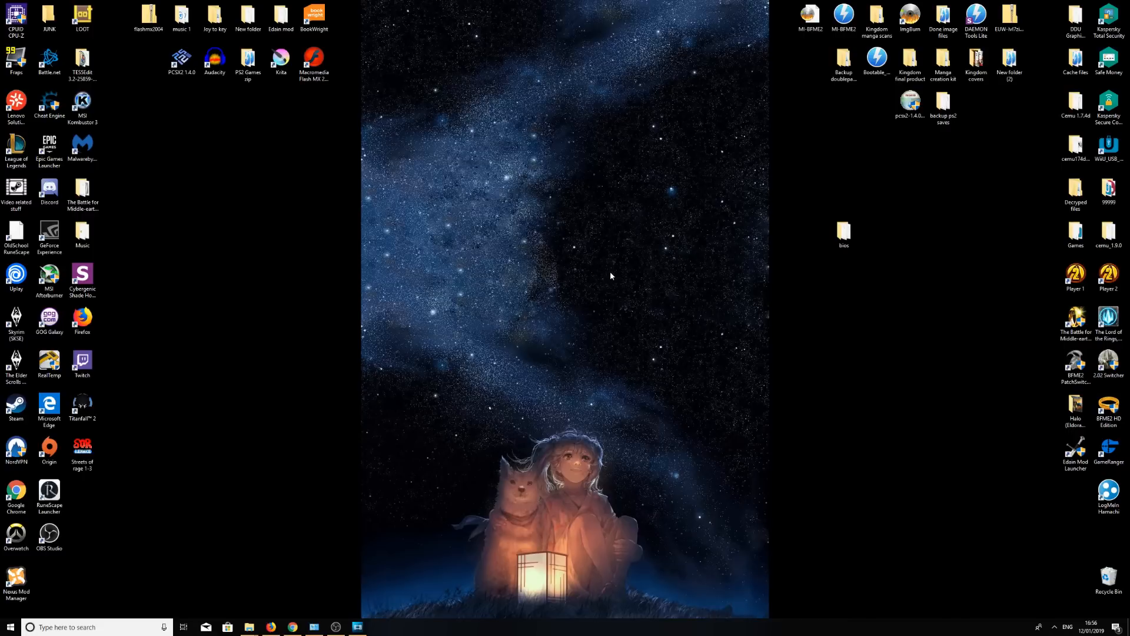
Step: Launch PCSX2 1.4.0 from the desktop and browse for a disc image via CDVD > Iso Selector
left_click(182, 61)
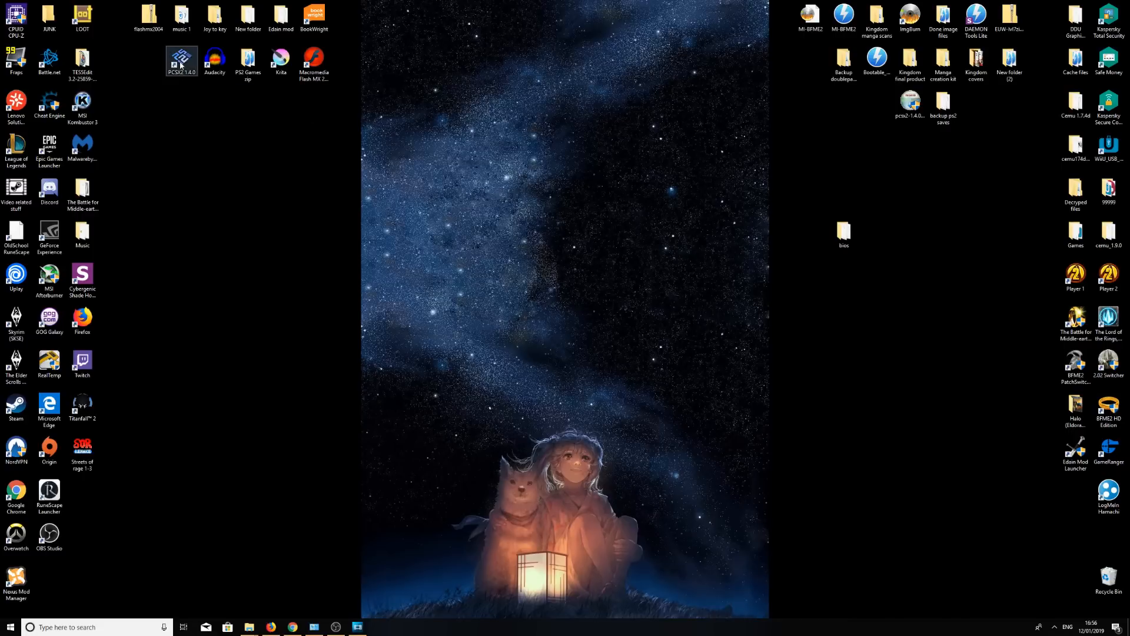
double_click(181, 61)
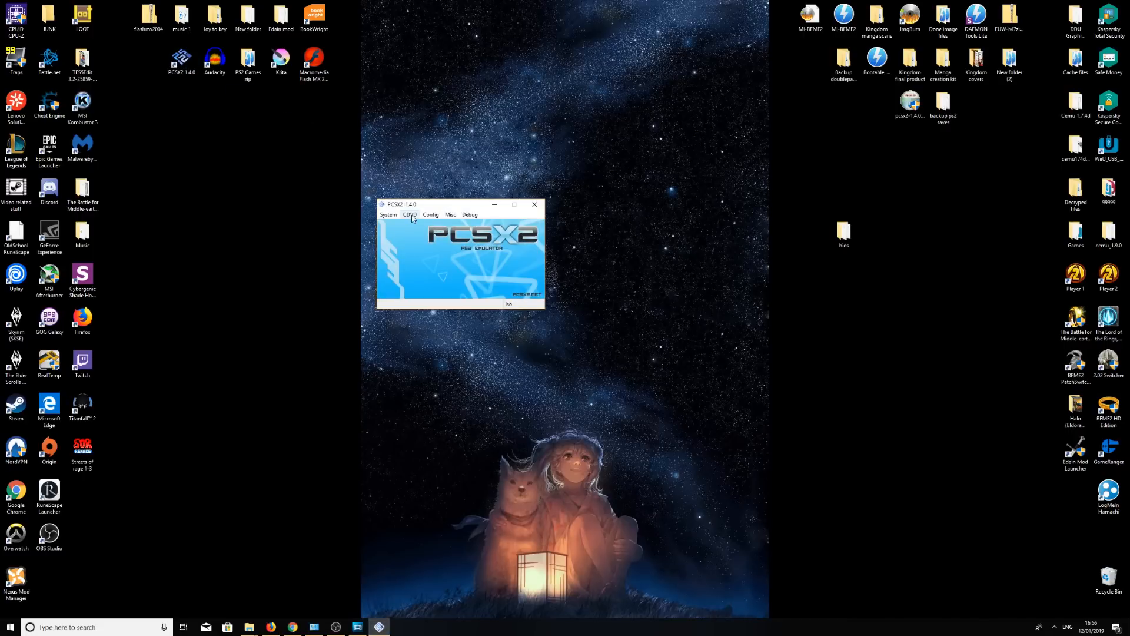
left_click(410, 215)
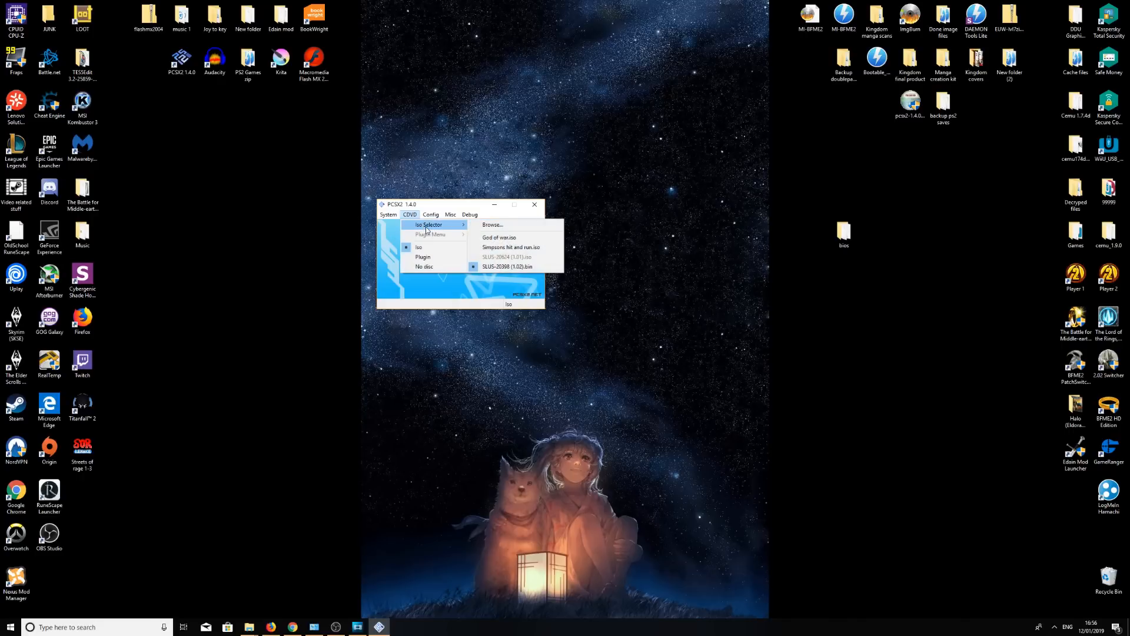
mouse_move(430, 224)
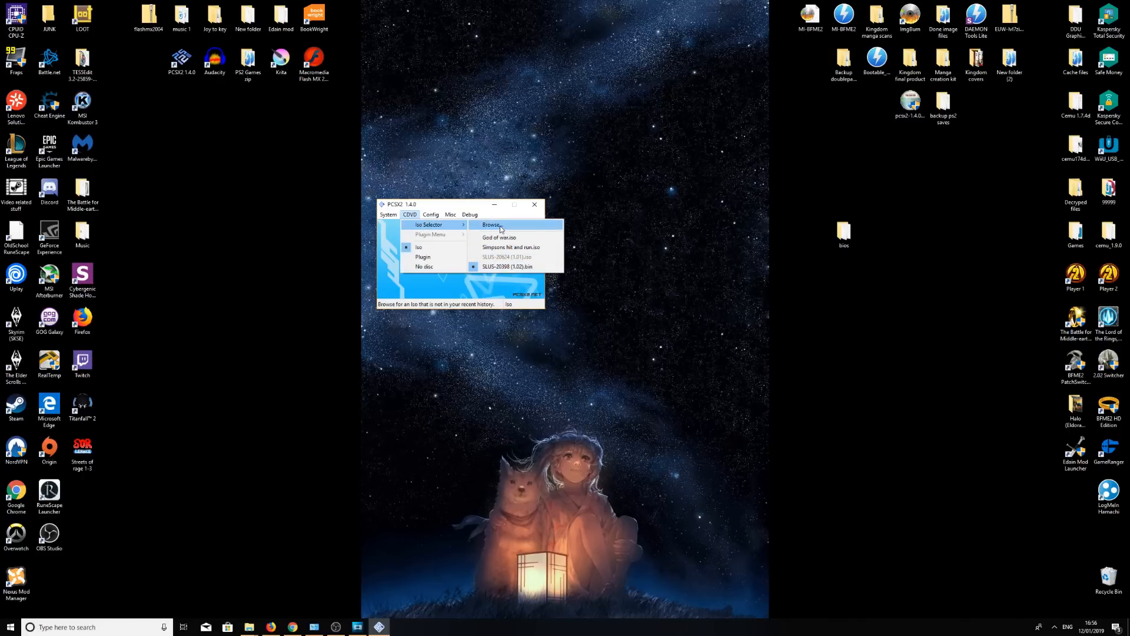
left_click(500, 229)
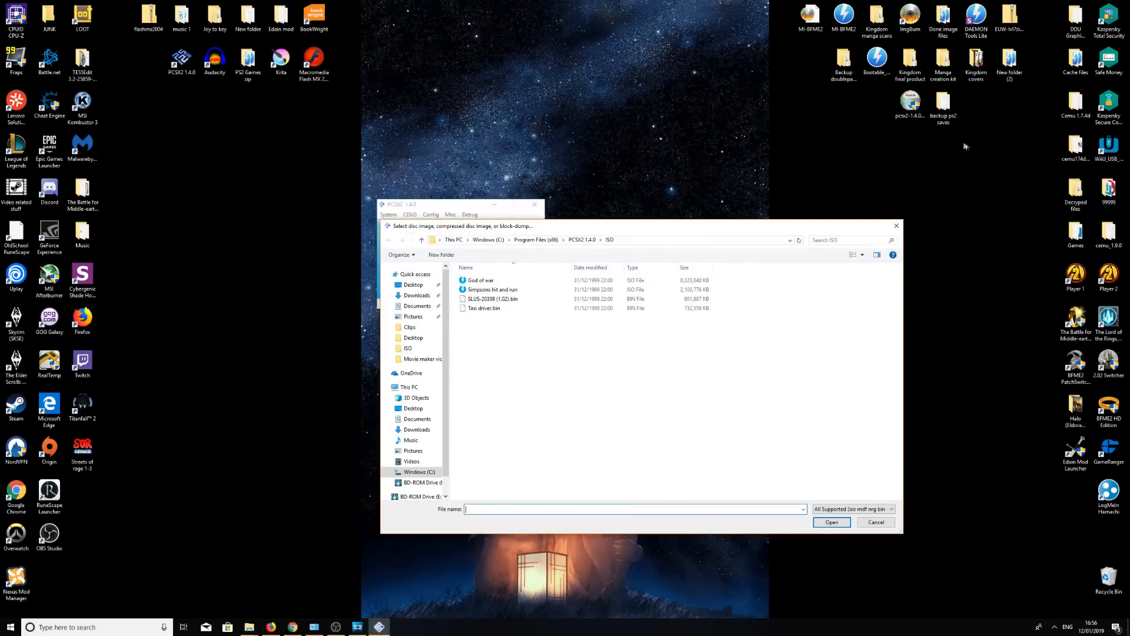
Step: Load Taxi driver.bin as the disc image from the Select disc image dialog
mouse_move(418, 295)
left_click(493, 299)
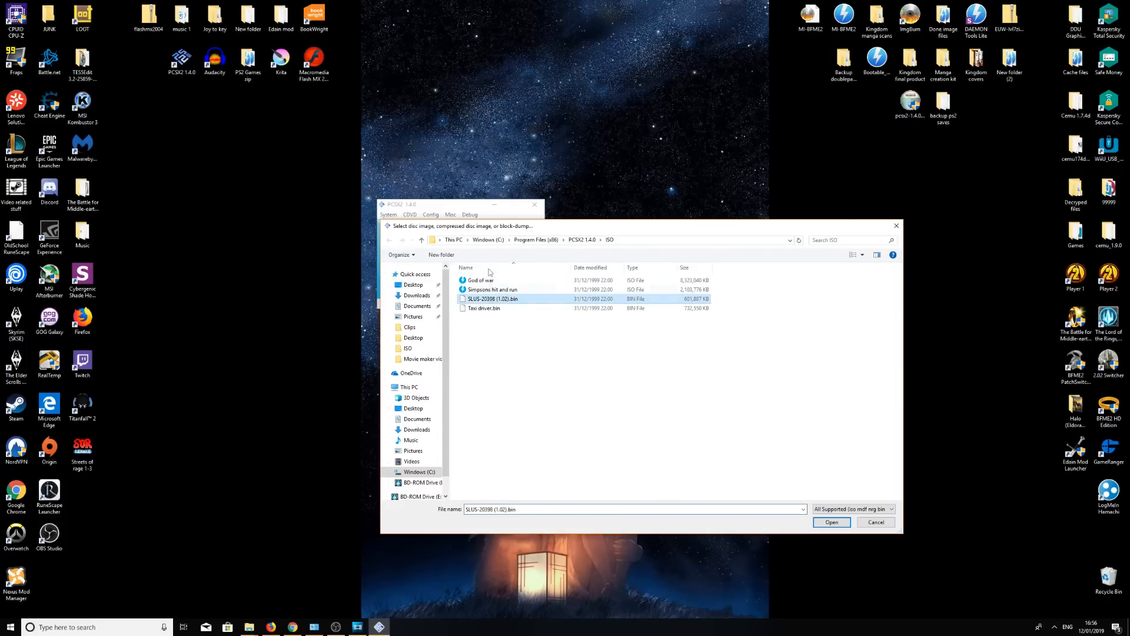
left_click(482, 279)
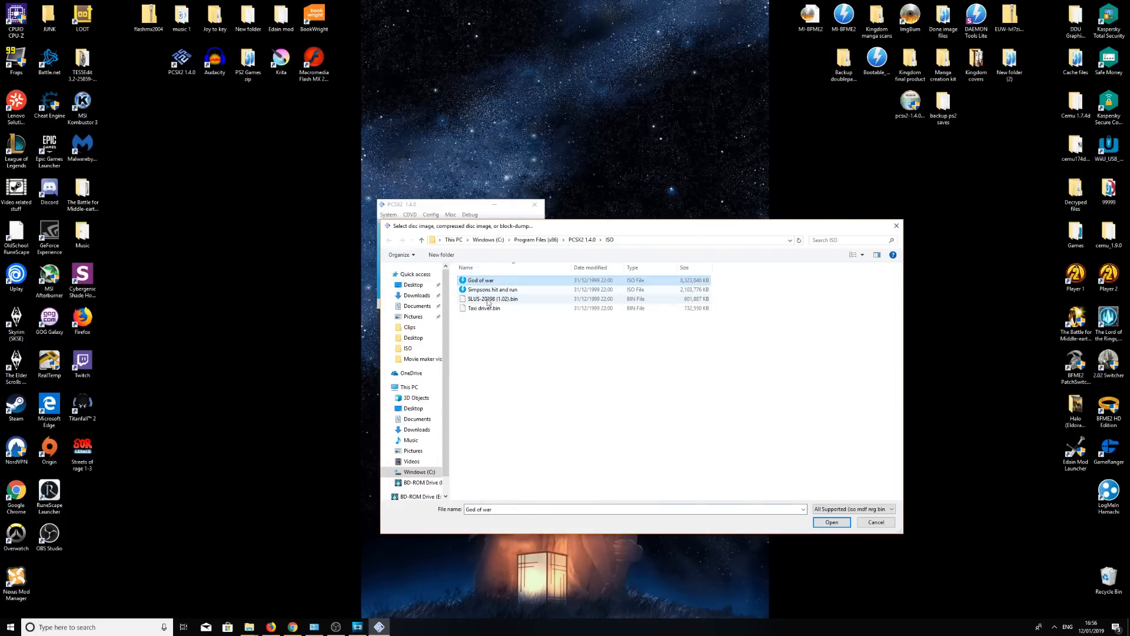
left_click(487, 308)
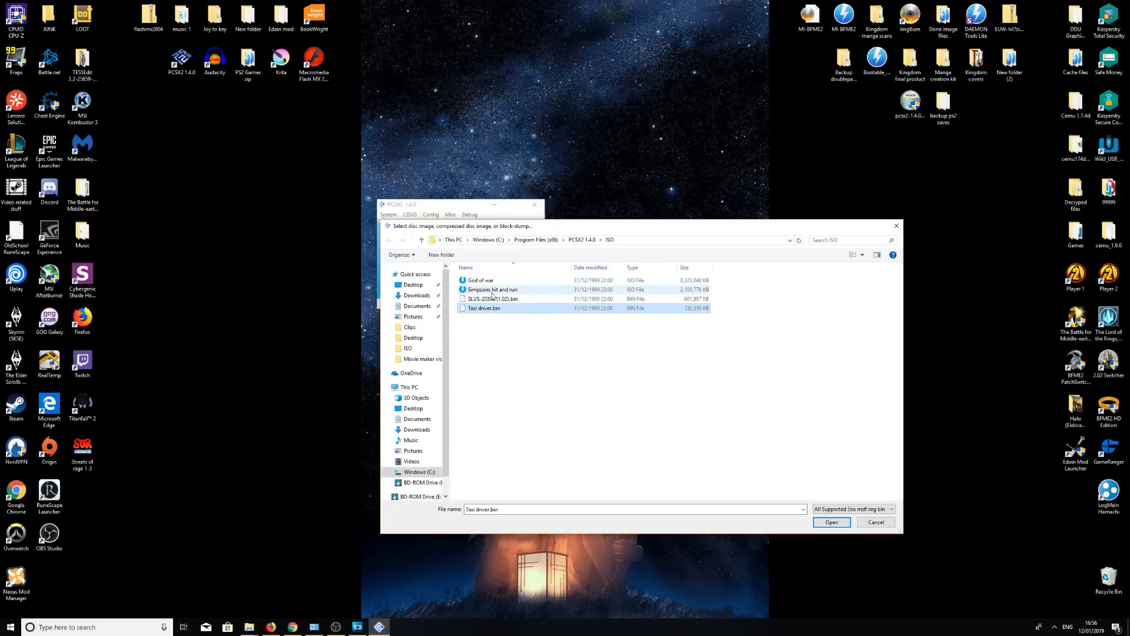
left_click(830, 522)
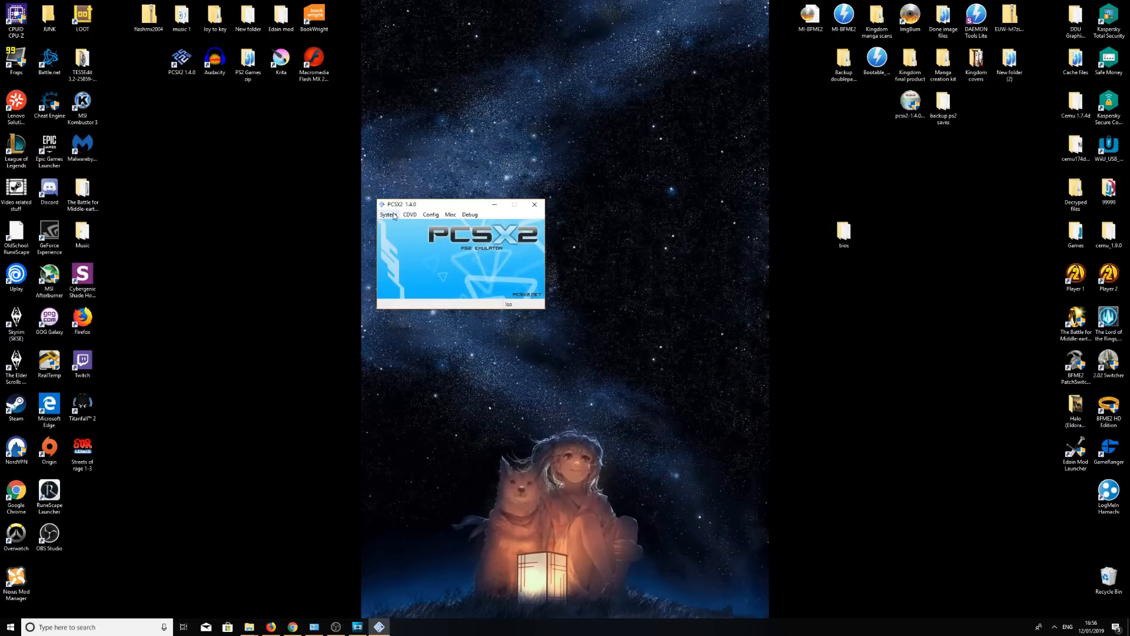
Step: Boot the loaded disc with System > Boot CDVD (full)
left_click(391, 216)
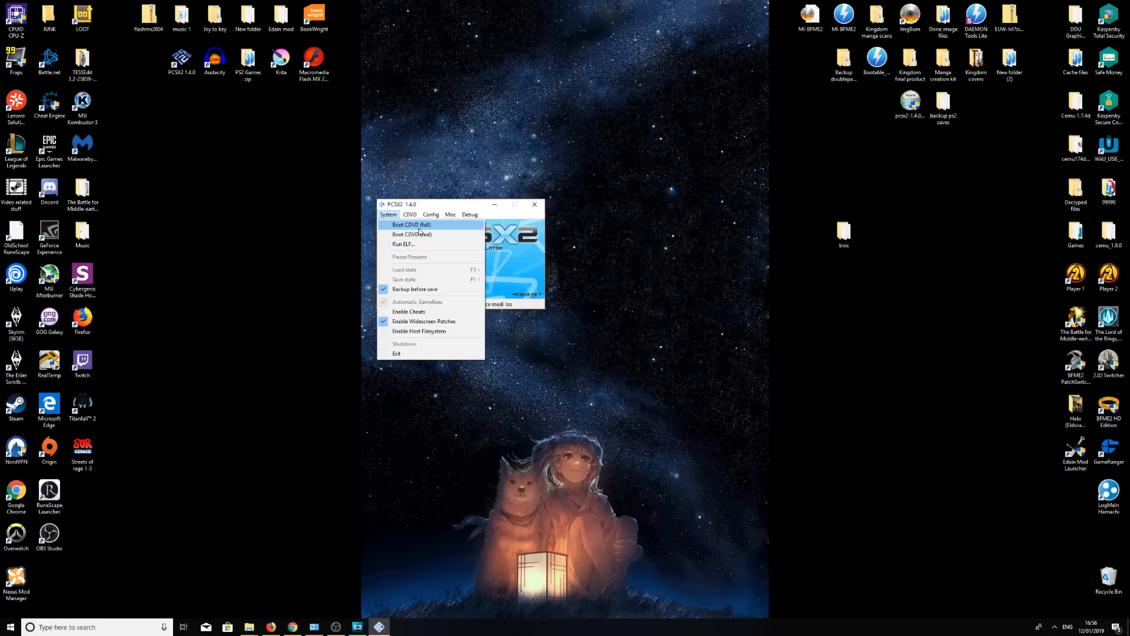
left_click(419, 226)
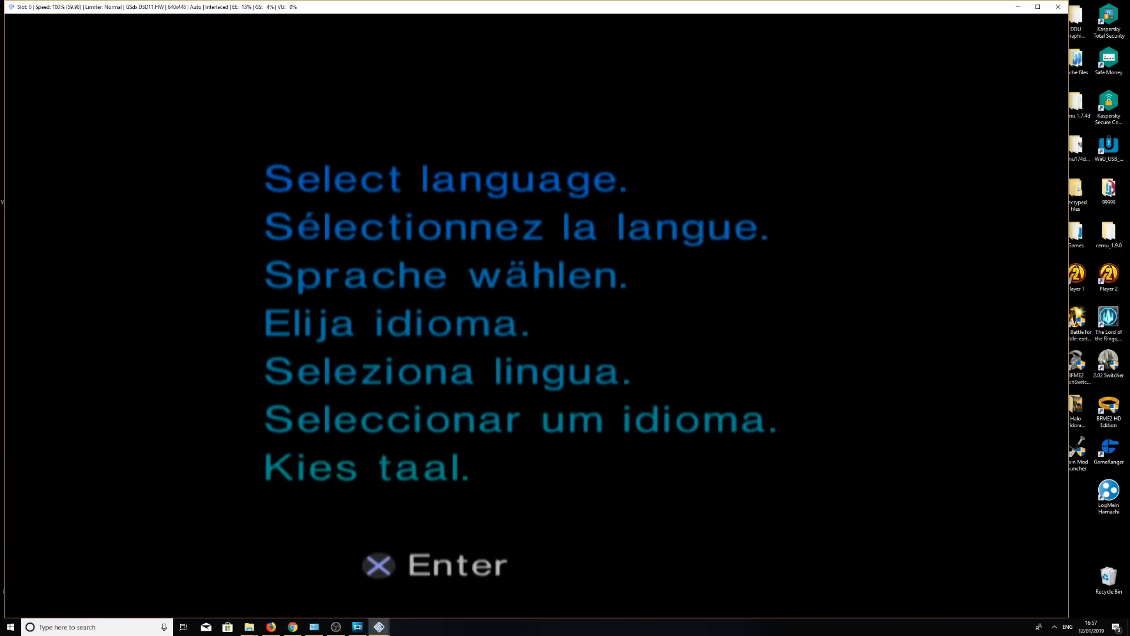
Step: Confirm English language, Kabul time zone and standard winter time on the PS2 setup screens
key("Return")
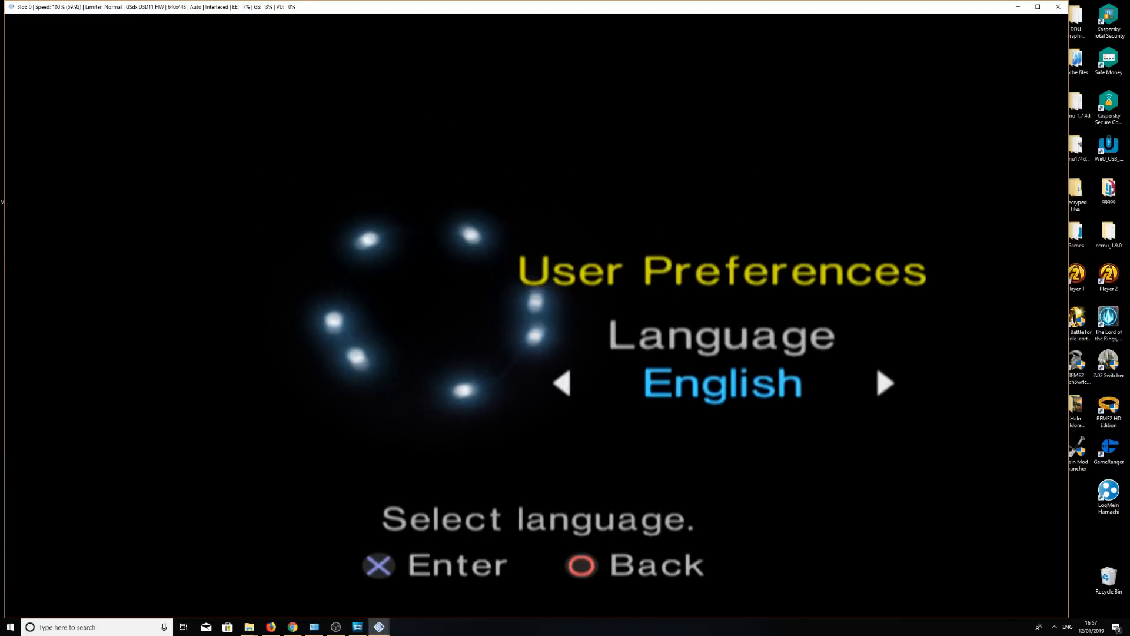
key("Right")
key("Right")
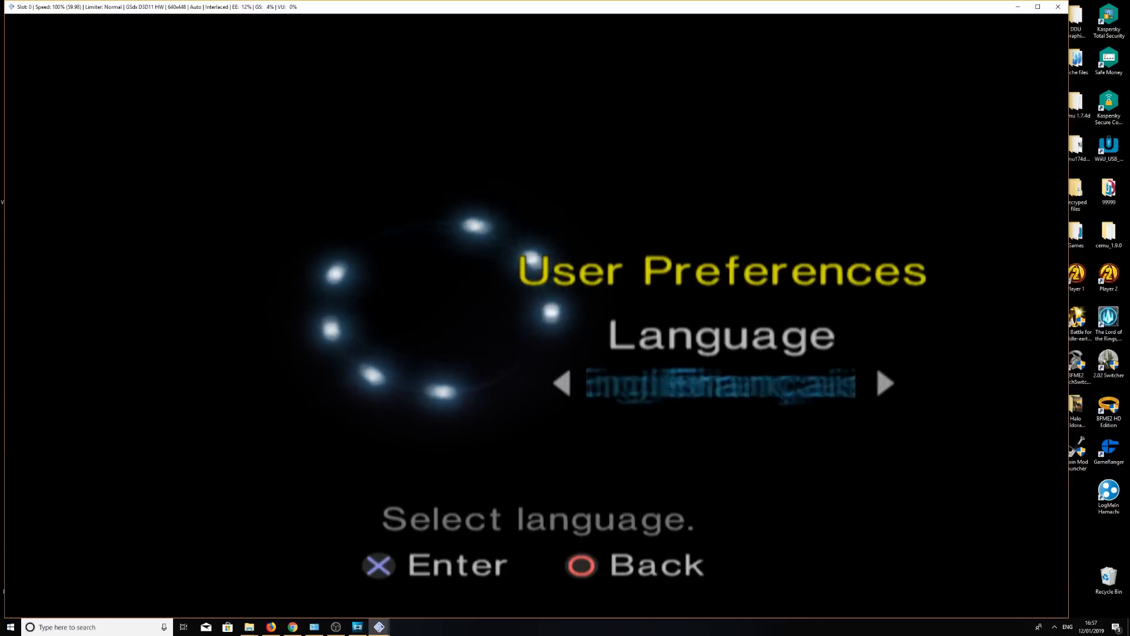
key("Right")
key("Left")
key("x")
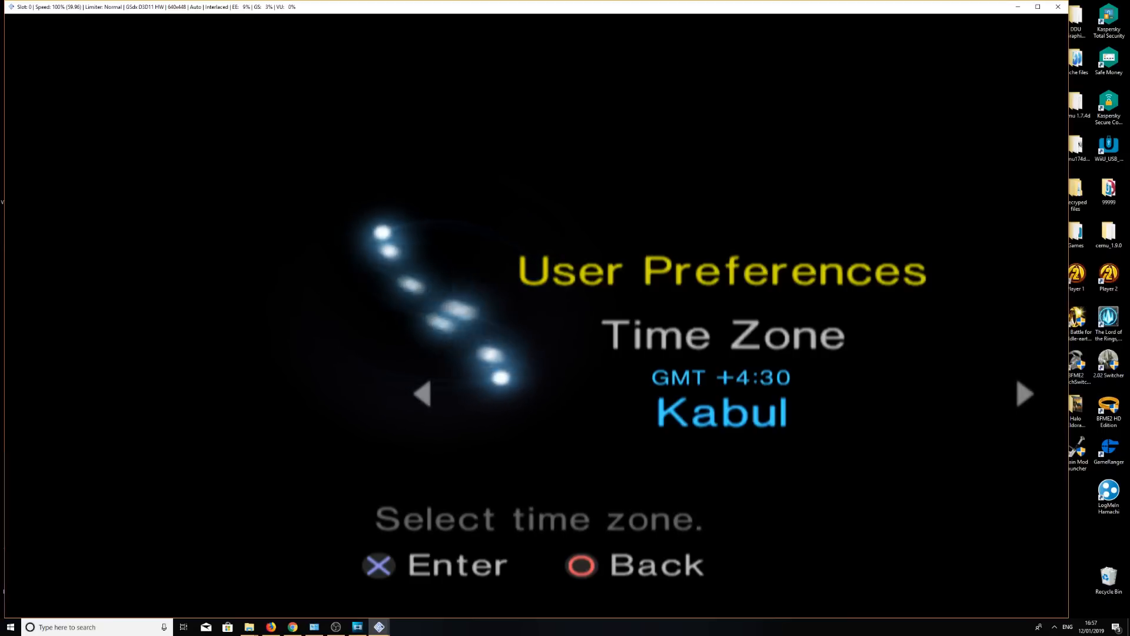
key("x")
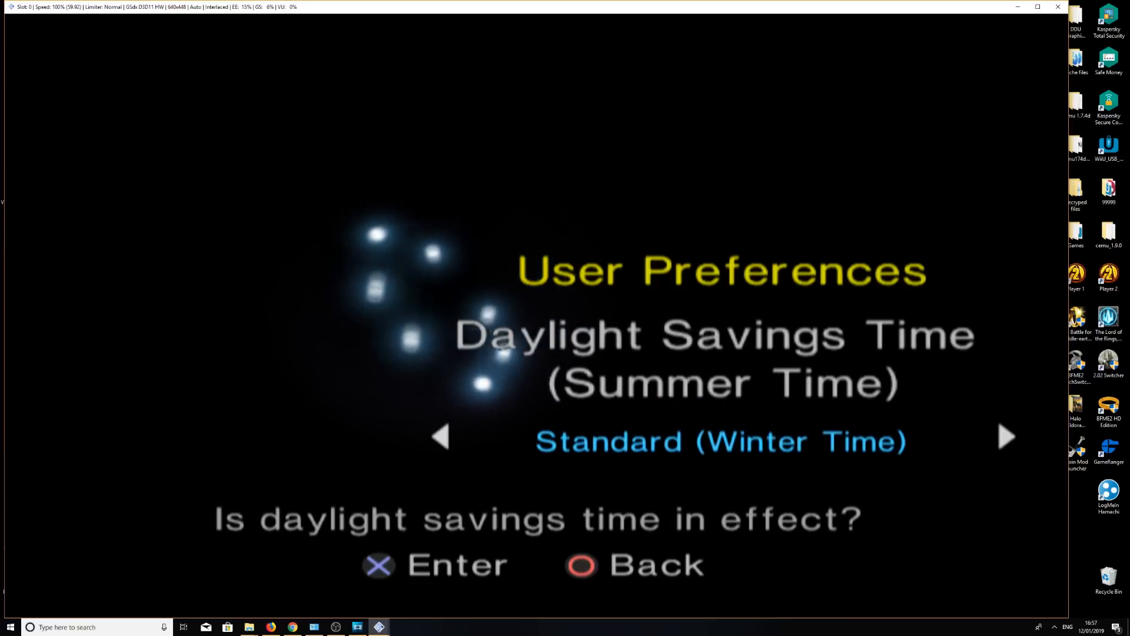
key("x")
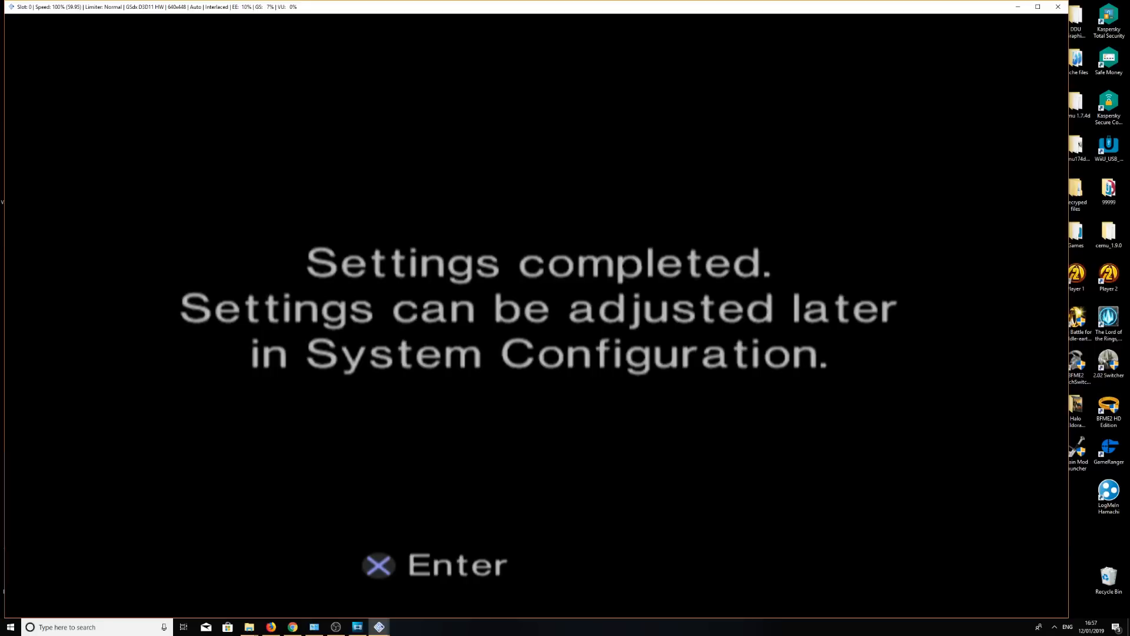
key("x")
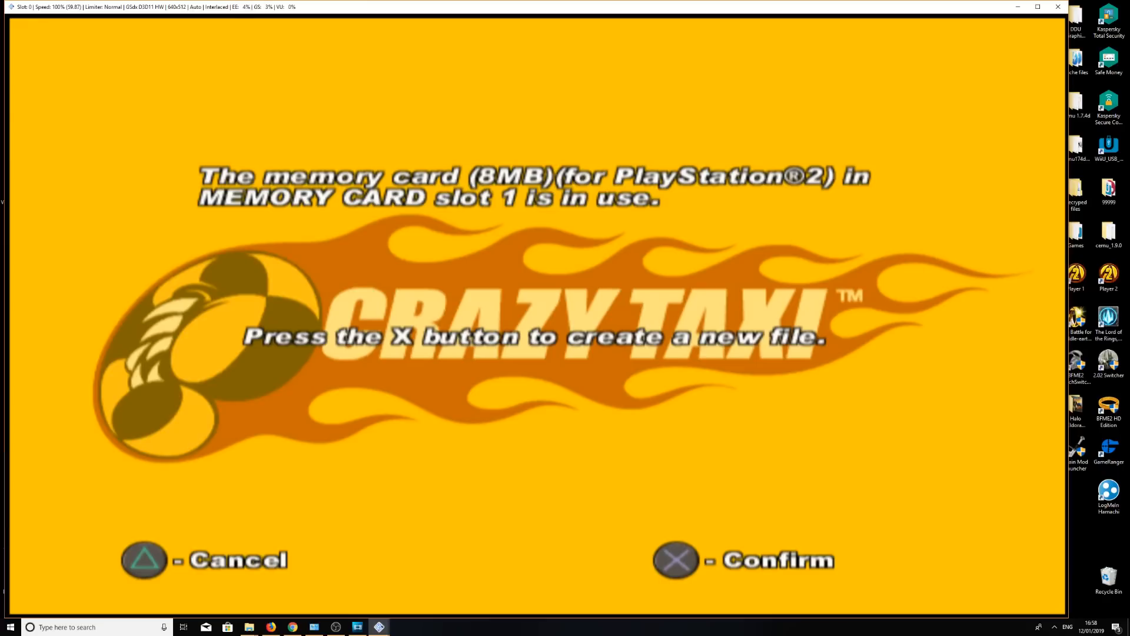
Step: Confirm creating a new Crazy Taxi save file on the slot 1 memory card
key("x")
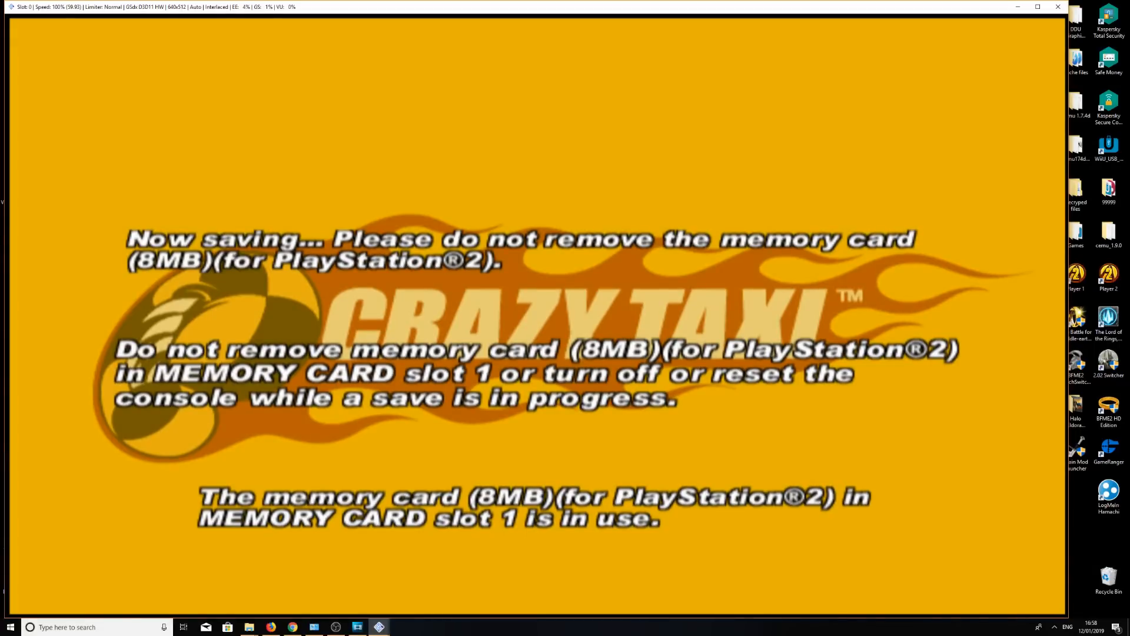